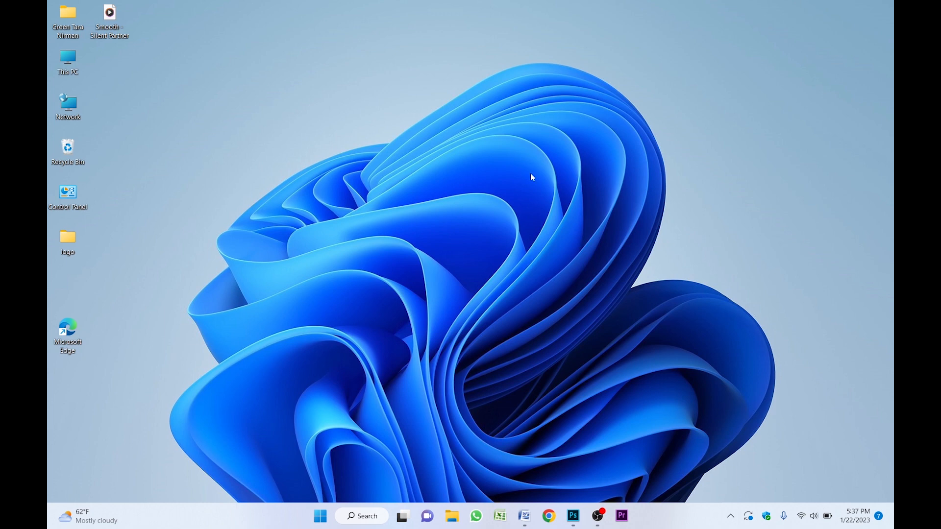
- Open Photoshop and start a new document
{"action": "left_click", "coordinate": [573, 516]}
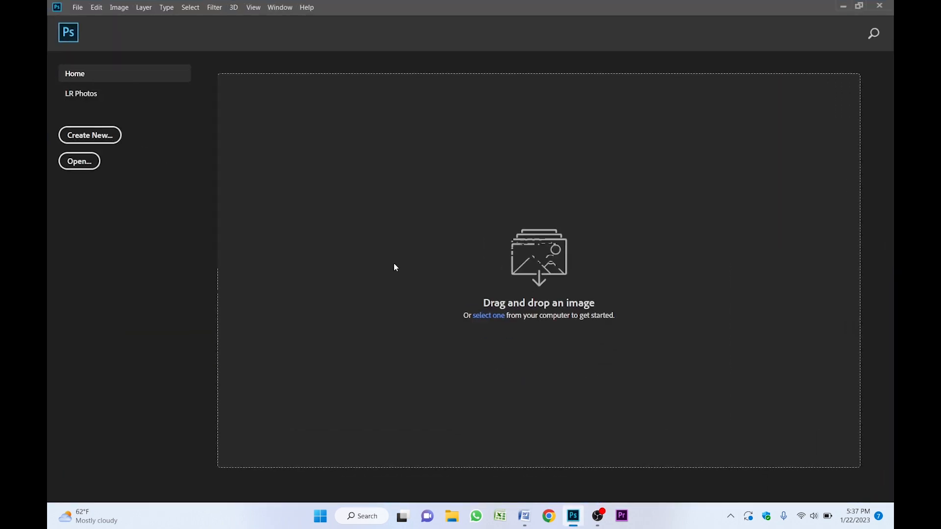
{"action": "left_click", "coordinate": [86, 8]}
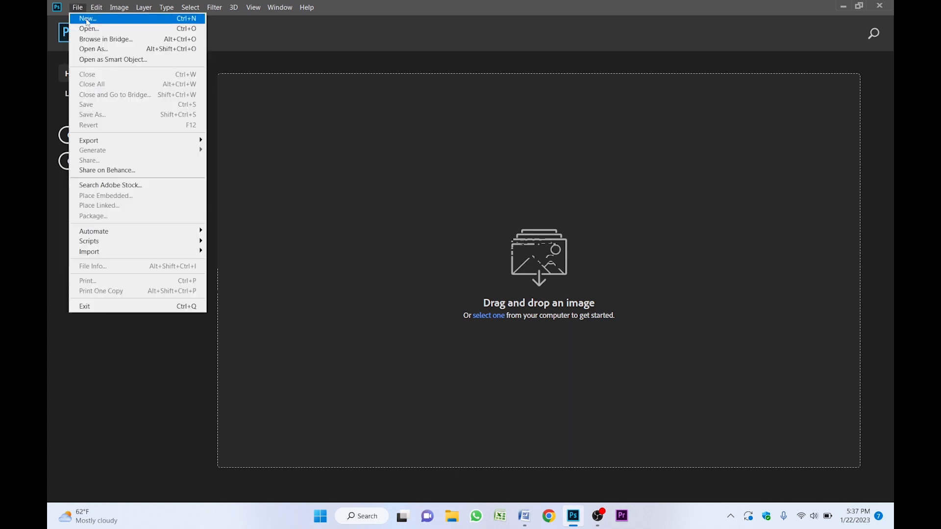
{"action": "left_click", "coordinate": [87, 20]}
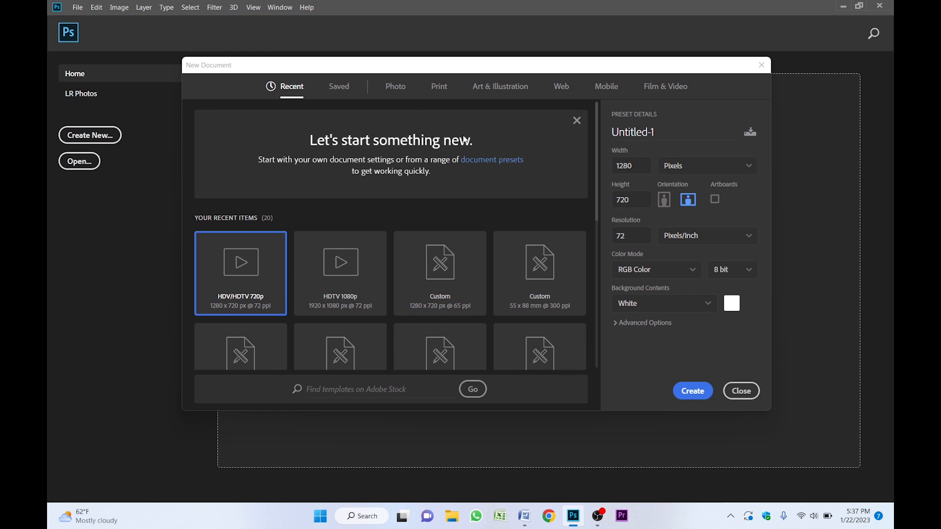
- Create a new document 55 mm wide and 88 mm high at 300 pixels/inch
{"action": "left_click", "coordinate": [642, 168]}
{"action": "left_click", "coordinate": [680, 168]}
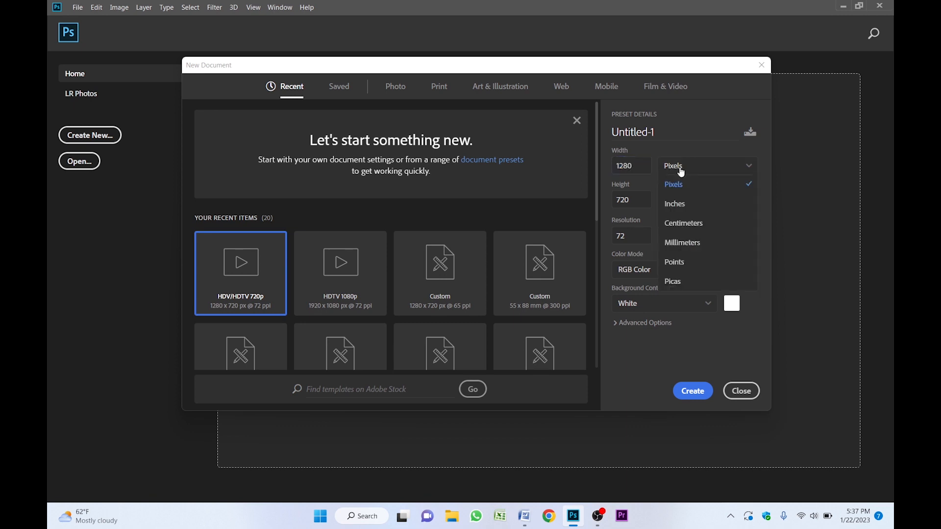
{"action": "left_click", "coordinate": [682, 242]}
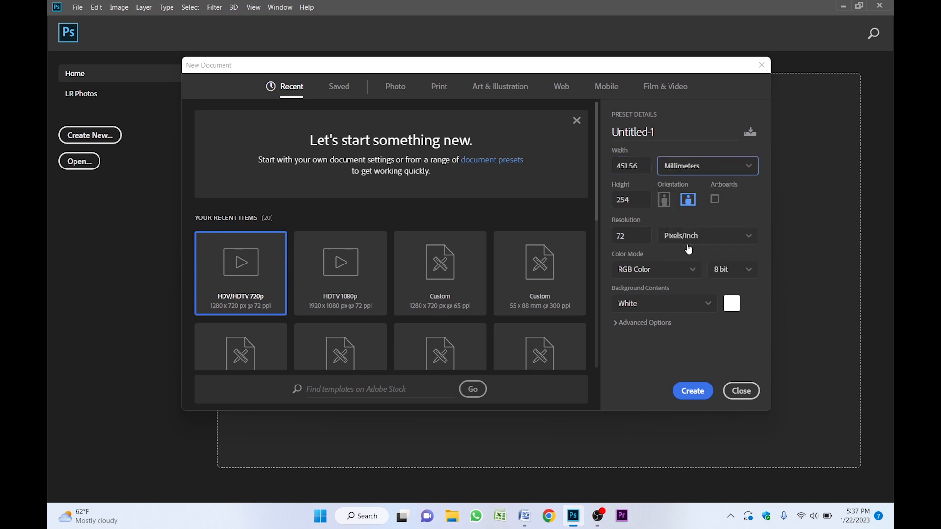
{"action": "left_click", "coordinate": [635, 172]}
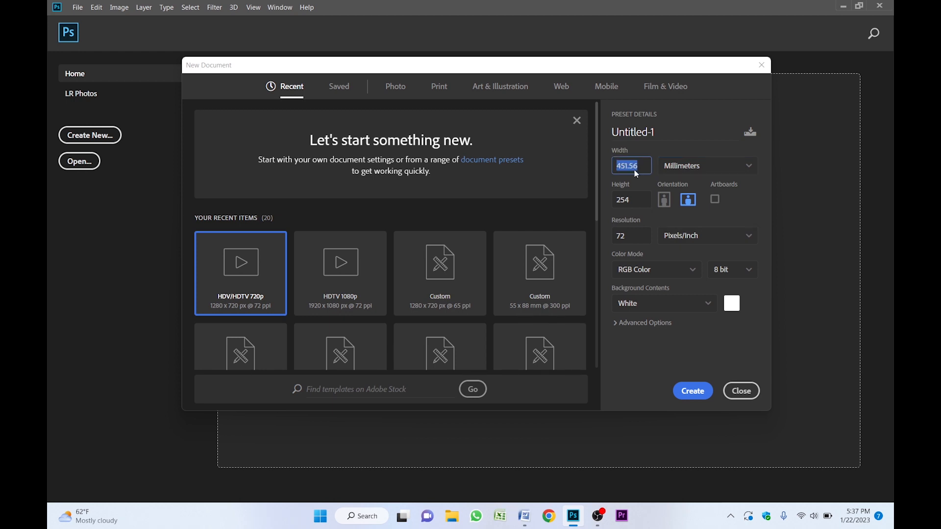
{"action": "type", "text": "55"}
{"action": "left_click", "coordinate": [636, 200]}
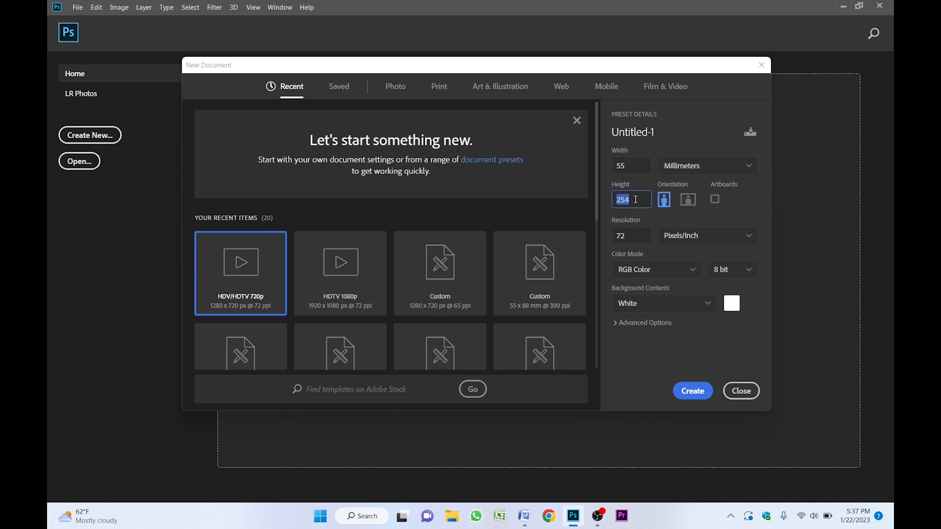
{"action": "type", "text": "88"}
{"action": "left_click", "coordinate": [633, 236]}
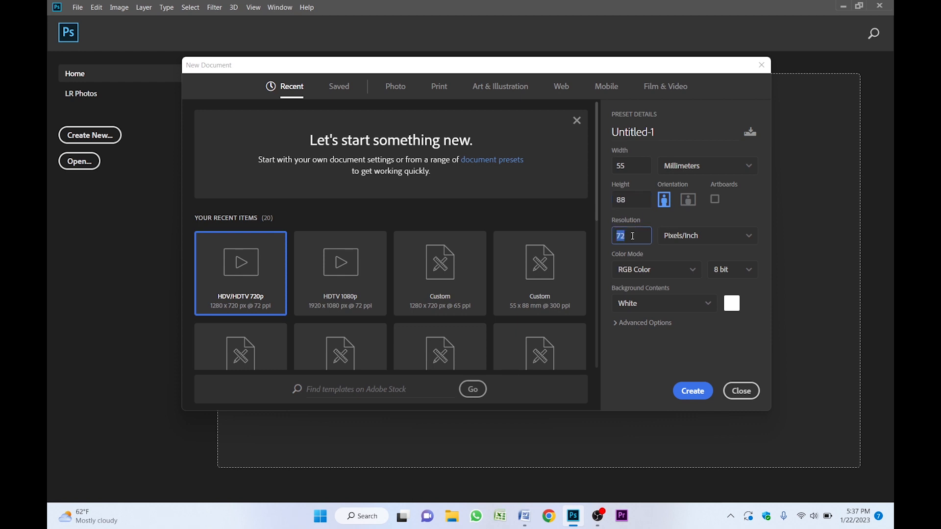
{"action": "type", "text": "300"}
{"action": "left_click", "coordinate": [688, 395]}
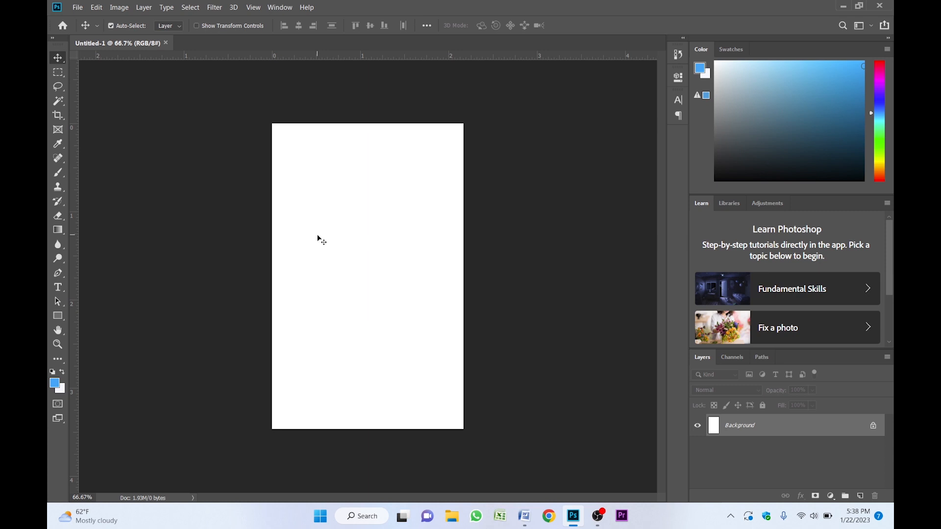
- Draw a rectangle with the Rectangle tool and set its size to 49 mm wide by 82 mm high
{"action": "left_click", "coordinate": [59, 316]}
{"action": "left_click_drag", "start_coordinate": [309, 167], "coordinate": [419, 350]}
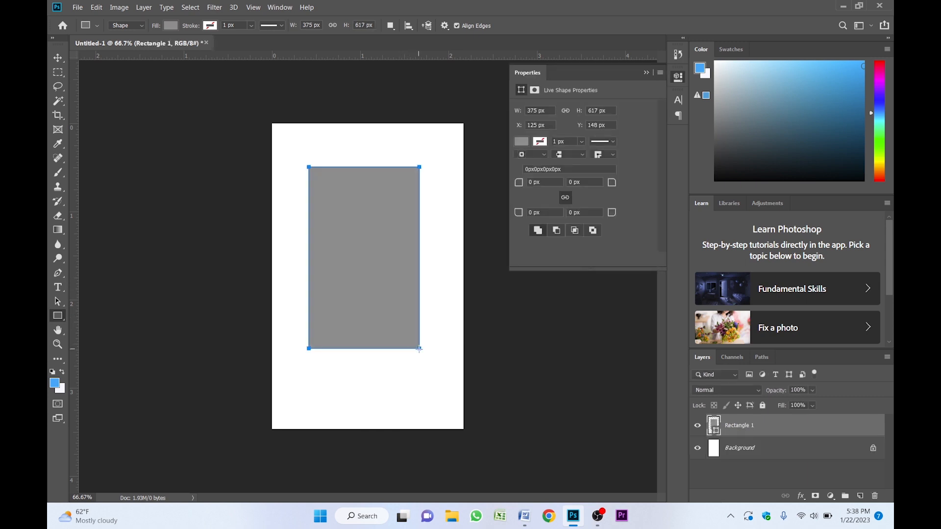
{"action": "left_click", "coordinate": [314, 26]}
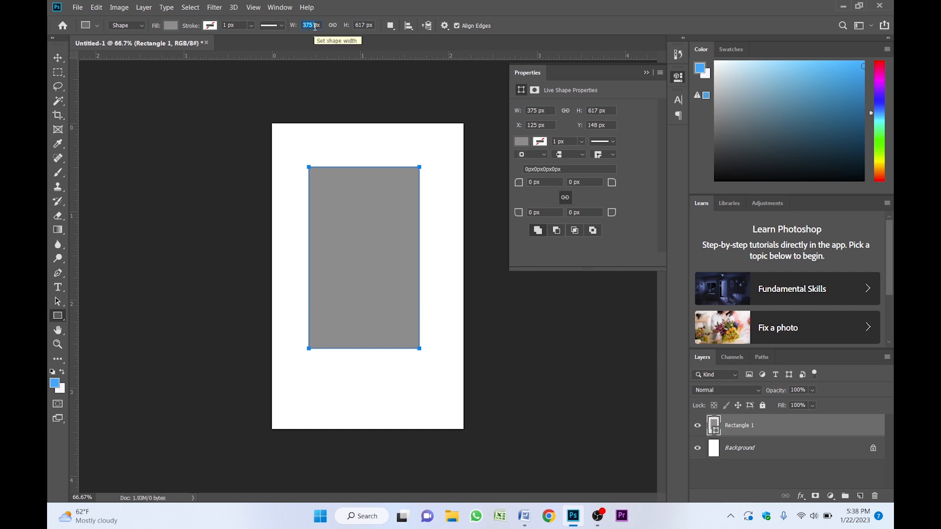
{"action": "left_click", "coordinate": [321, 27]}
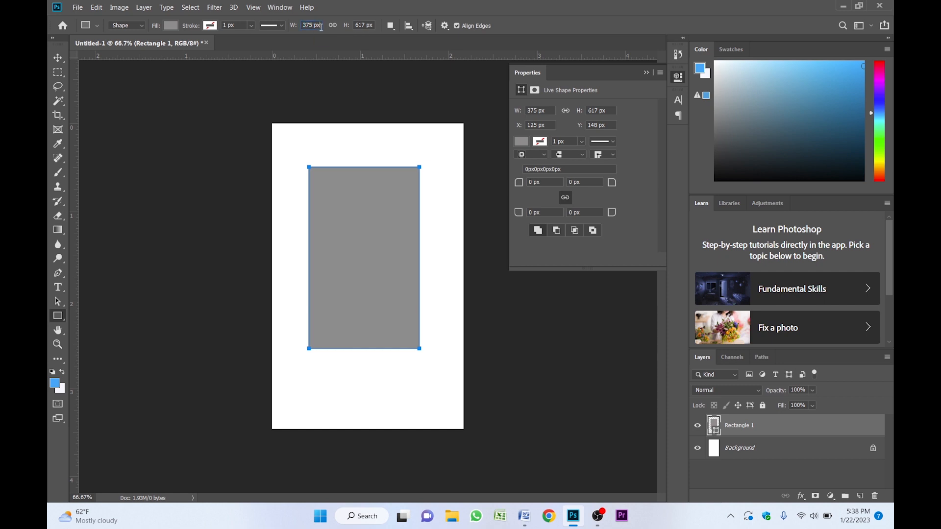
{"action": "left_click_drag", "start_coordinate": [321, 26], "coordinate": [292, 27]}
{"action": "key", "text": "Return"}
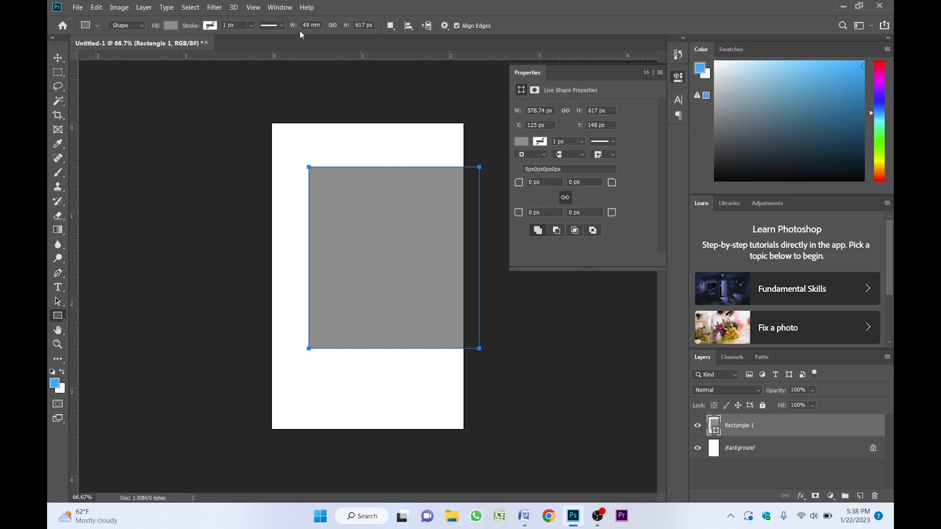
{"action": "left_click", "coordinate": [367, 28]}
{"action": "type", "text": "82mm"}
{"action": "key", "text": "Return"}
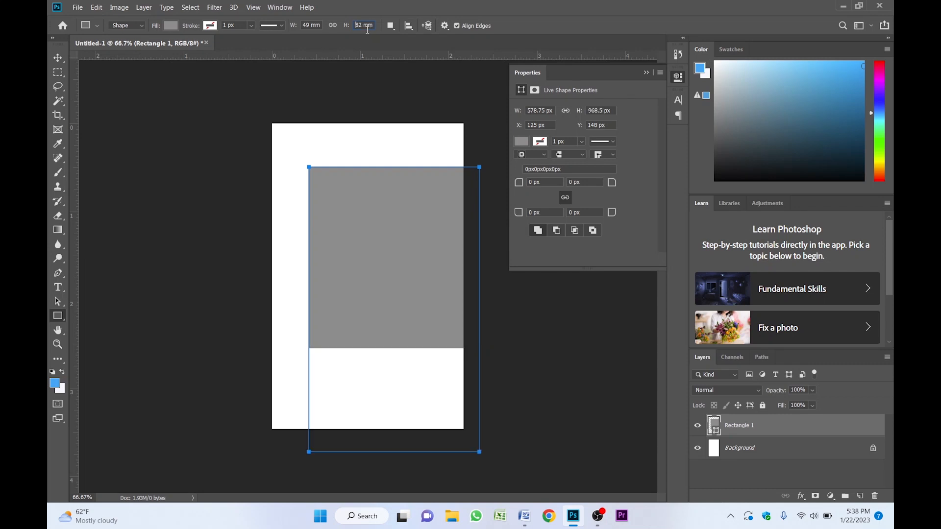
- Move the rectangle and center it on the canvas by aligning it to the full selection, then deselect
{"action": "left_click", "coordinate": [58, 57]}
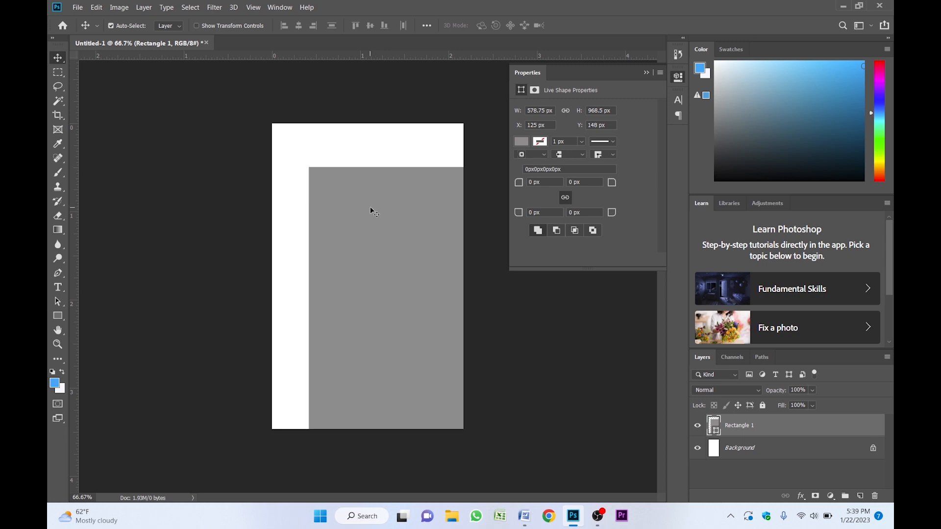
{"action": "left_click_drag", "start_coordinate": [370, 218], "coordinate": [343, 198]}
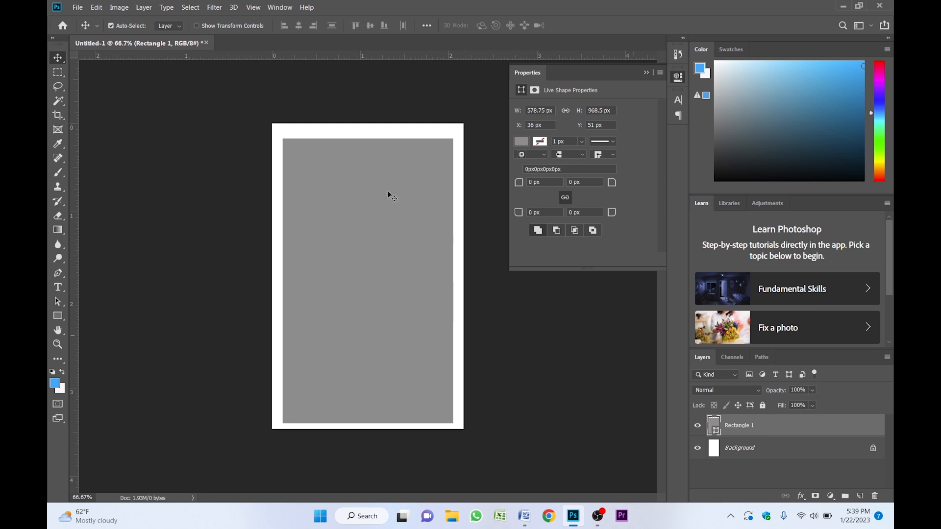
{"action": "key", "text": "ctrl"}
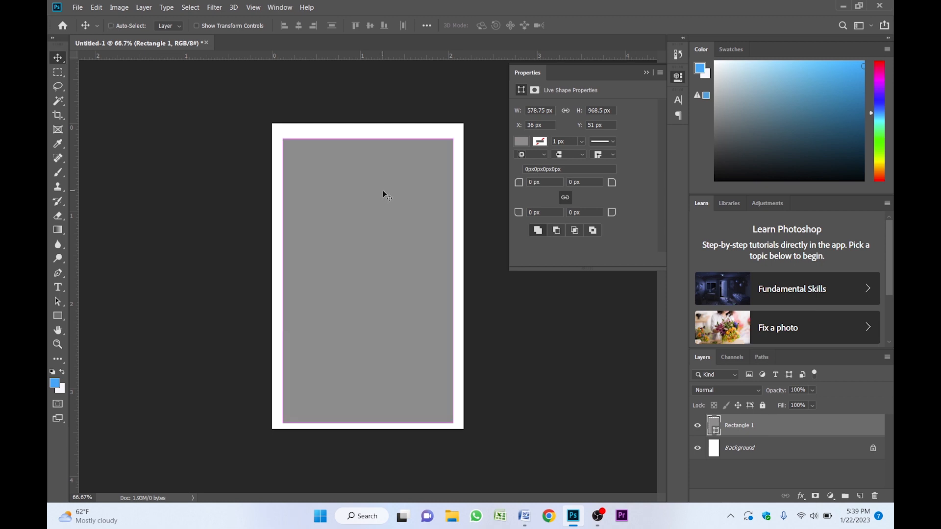
{"action": "key", "text": "ctrl+a"}
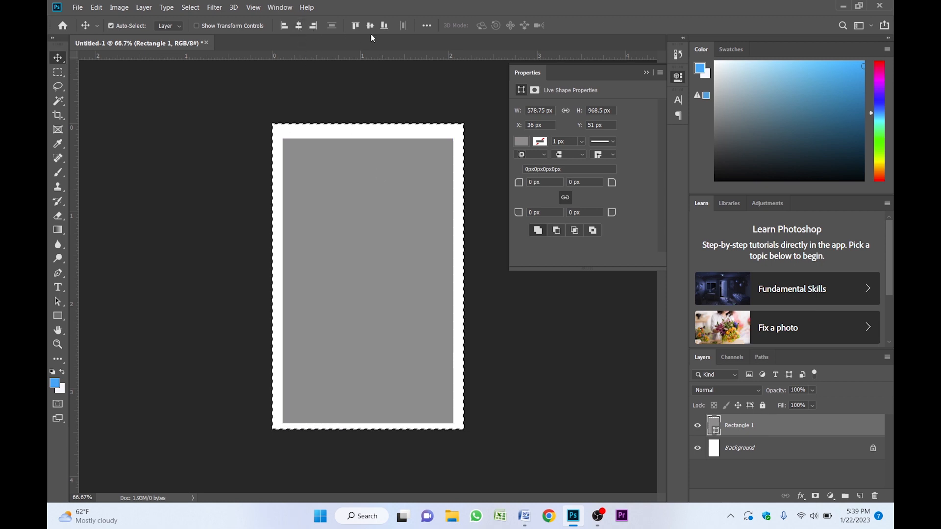
{"action": "left_click", "coordinate": [370, 30]}
{"action": "key", "text": "ctrl"}
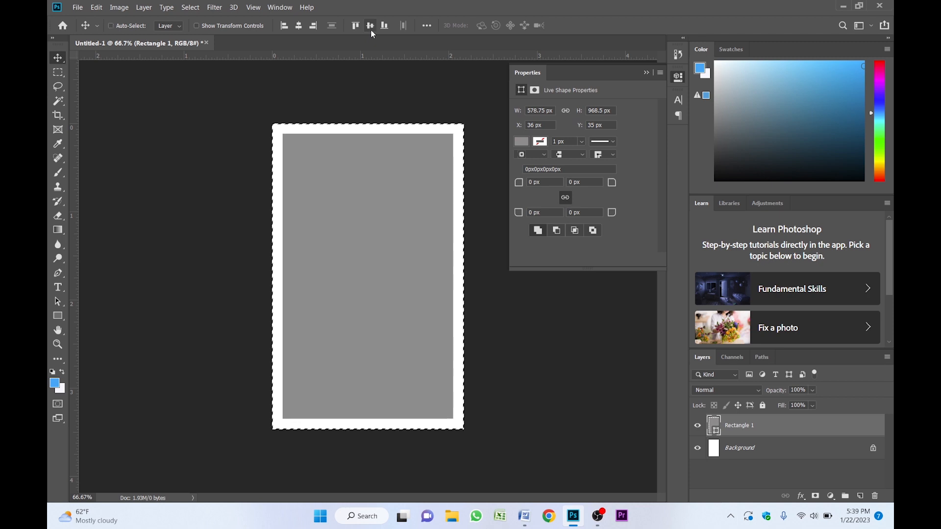
{"action": "key", "text": "ctrl+d"}
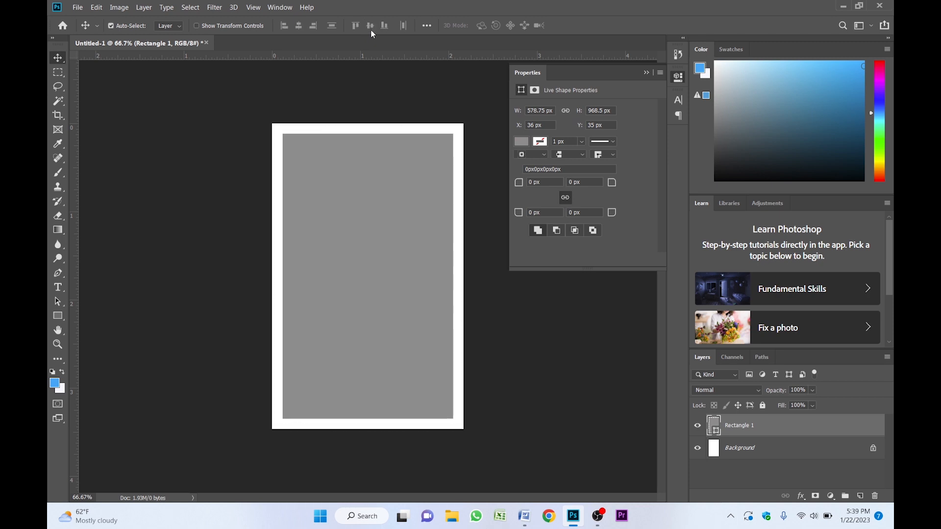
- Add guides along the rectangle's top, bottom, left and right edges, then delete the rectangle layer
{"action": "scroll", "coordinate": [348, 122], "scroll_direction": "up", "scroll_amount": 1}
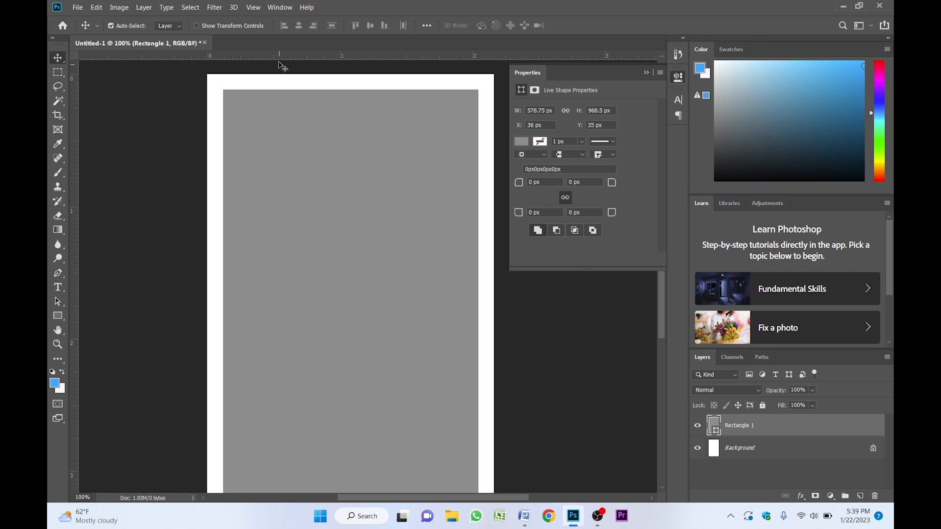
{"action": "left_click_drag", "start_coordinate": [278, 56], "coordinate": [279, 93]}
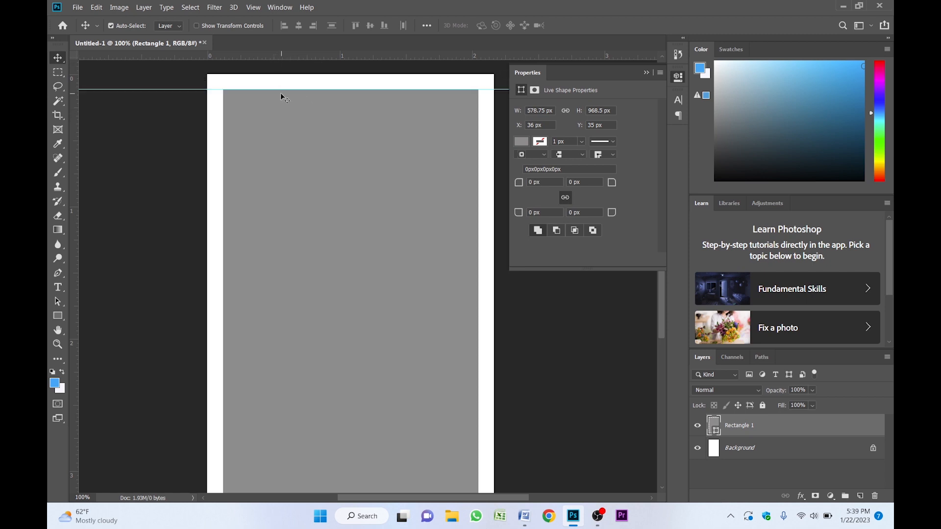
{"action": "key", "text": "ctrl+r"}
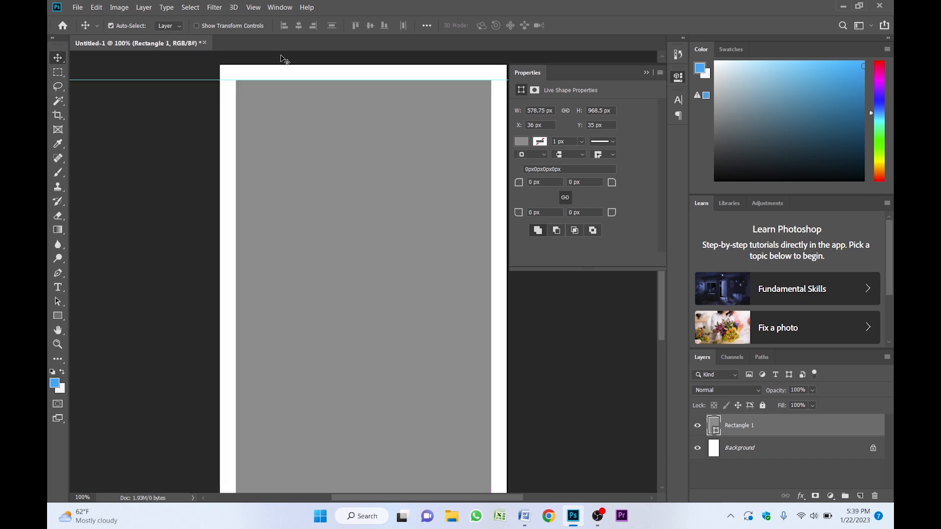
{"action": "key", "text": "ctrl+r"}
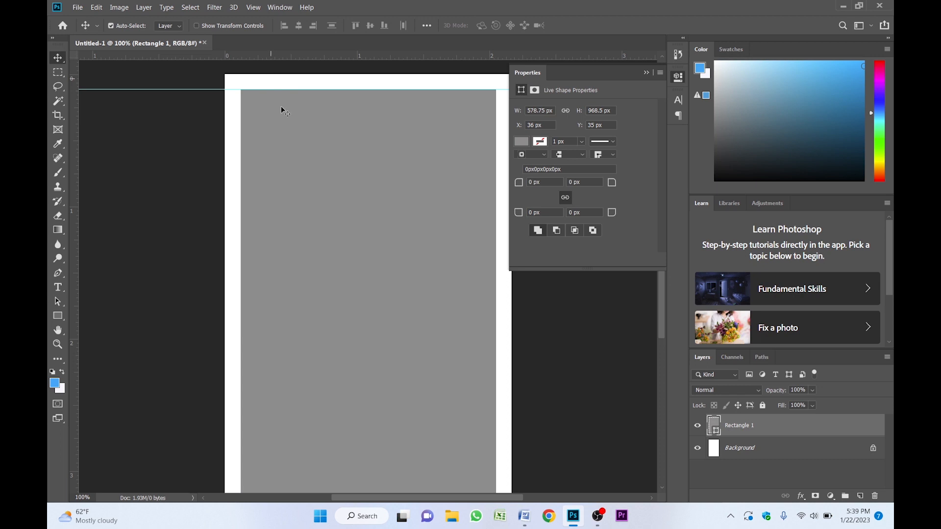
{"action": "left_click_drag", "start_coordinate": [300, 151], "coordinate": [289, 95]}
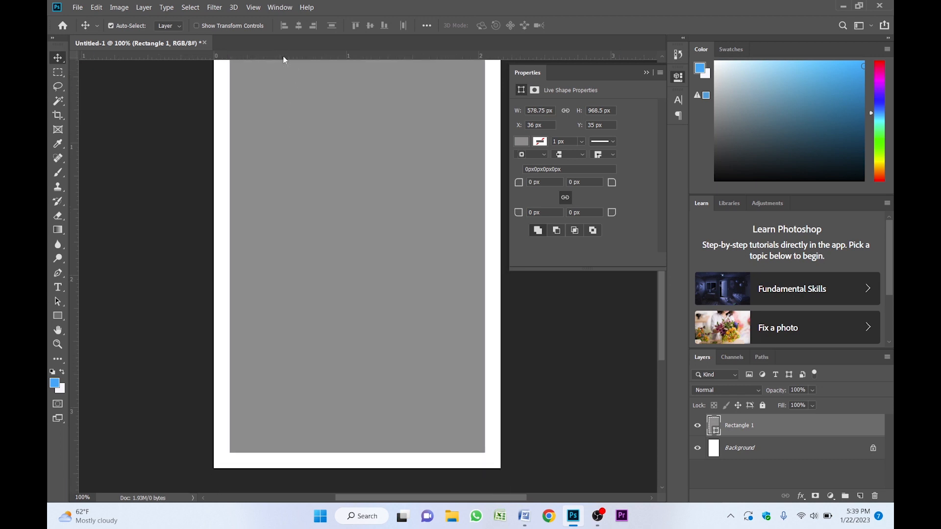
{"action": "left_click_drag", "start_coordinate": [284, 60], "coordinate": [284, 454]}
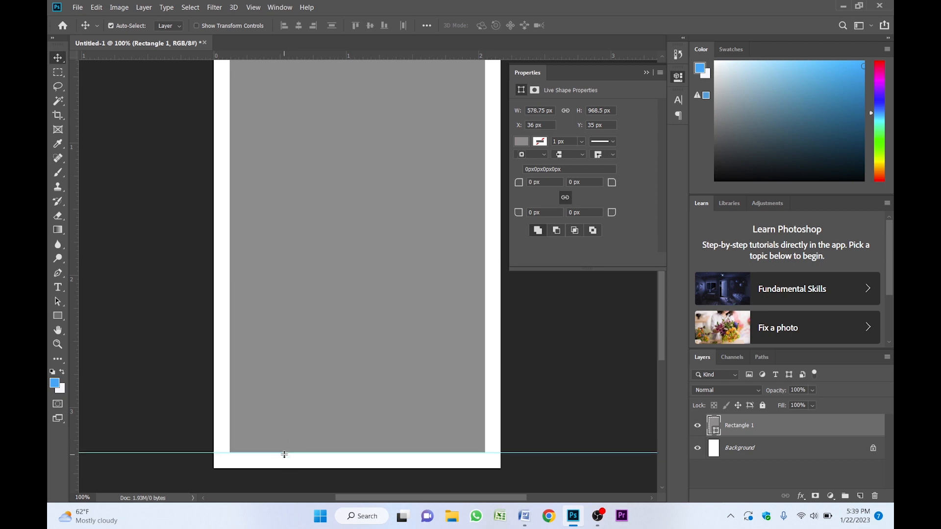
{"action": "left_click_drag", "start_coordinate": [73, 178], "coordinate": [485, 166]}
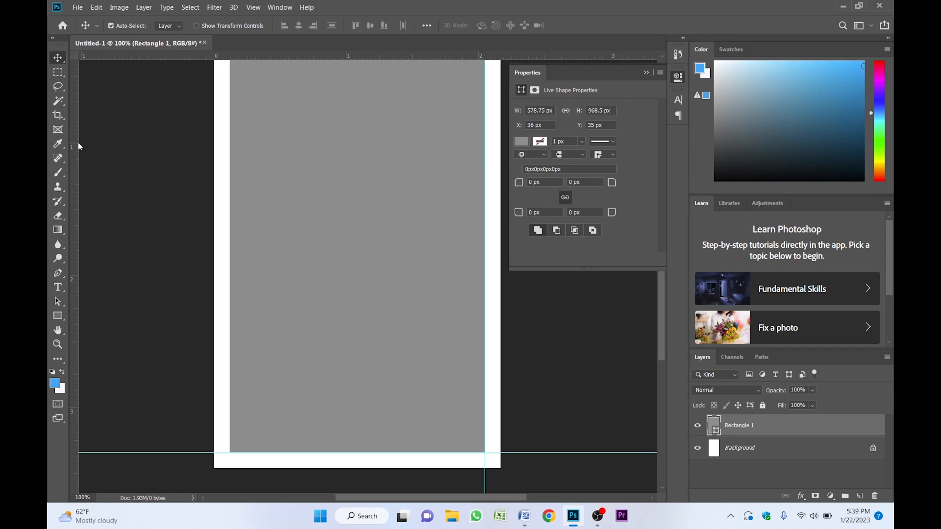
{"action": "left_click_drag", "start_coordinate": [78, 146], "coordinate": [230, 131]}
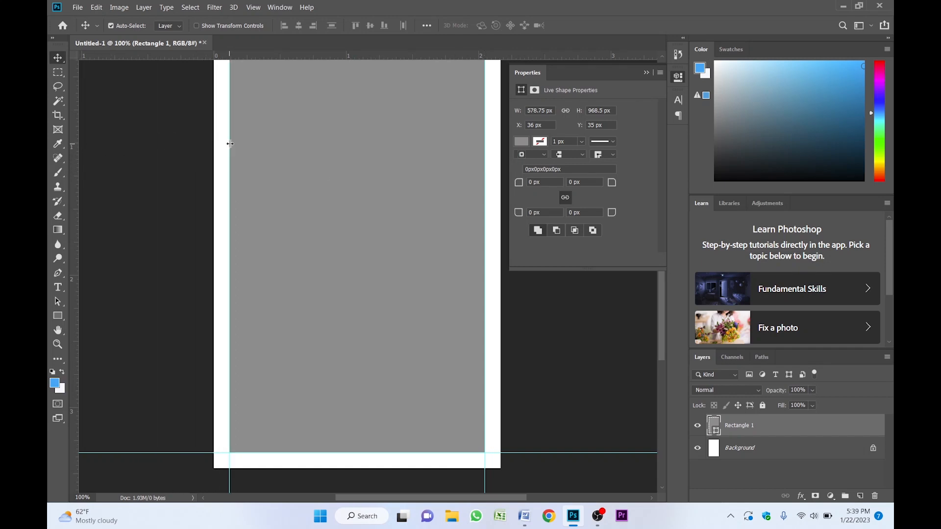
{"action": "left_click_drag", "start_coordinate": [374, 159], "coordinate": [363, 205]}
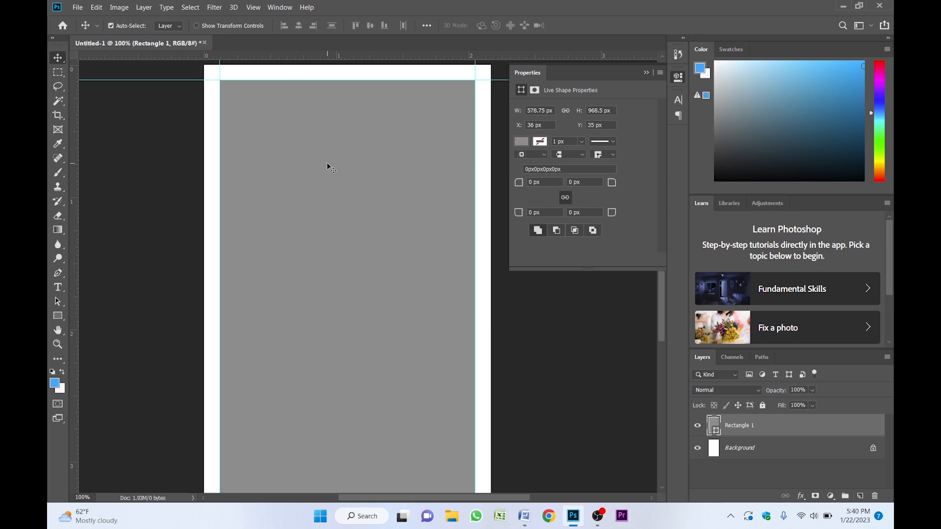
{"action": "key", "text": "Delete"}
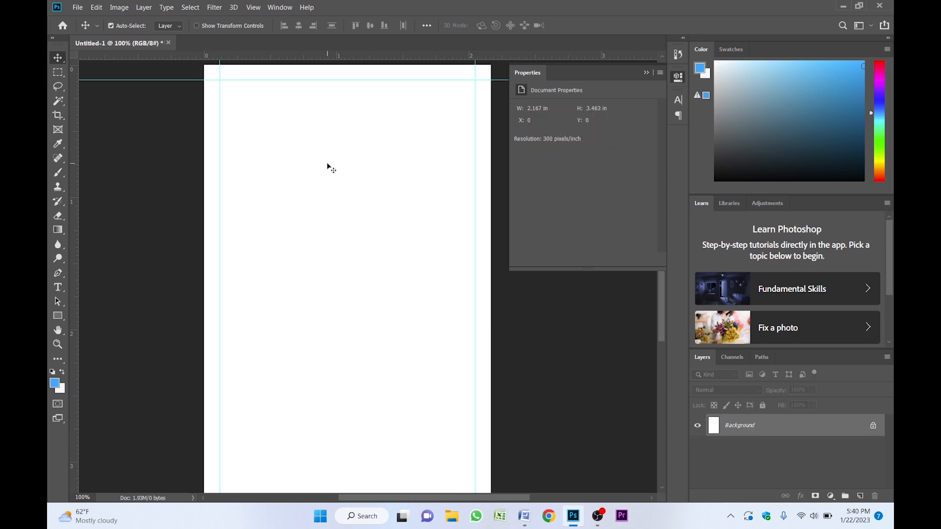
- Draw a circle about 744 px across with the Ellipse tool, covering the top of the canvas
{"action": "scroll", "coordinate": [327, 168], "scroll_direction": "up", "scroll_amount": 5}
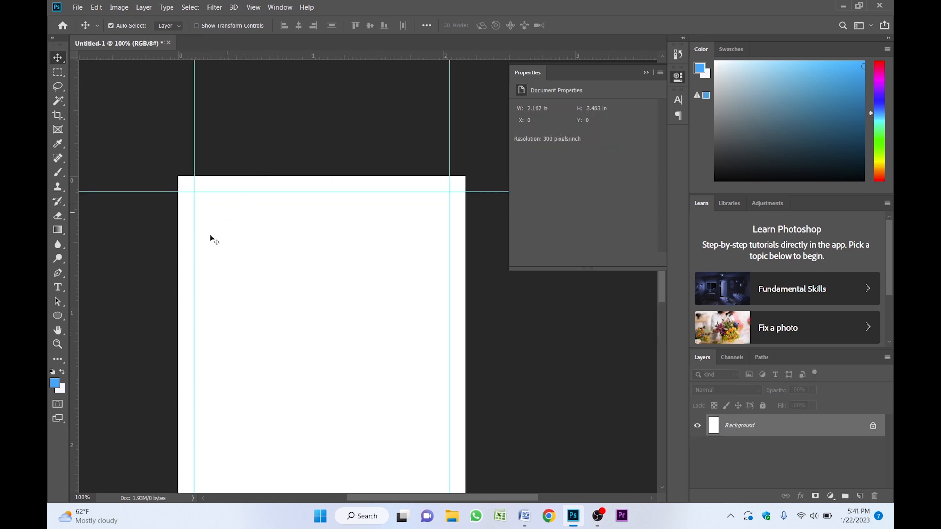
{"action": "left_click", "coordinate": [57, 316]}
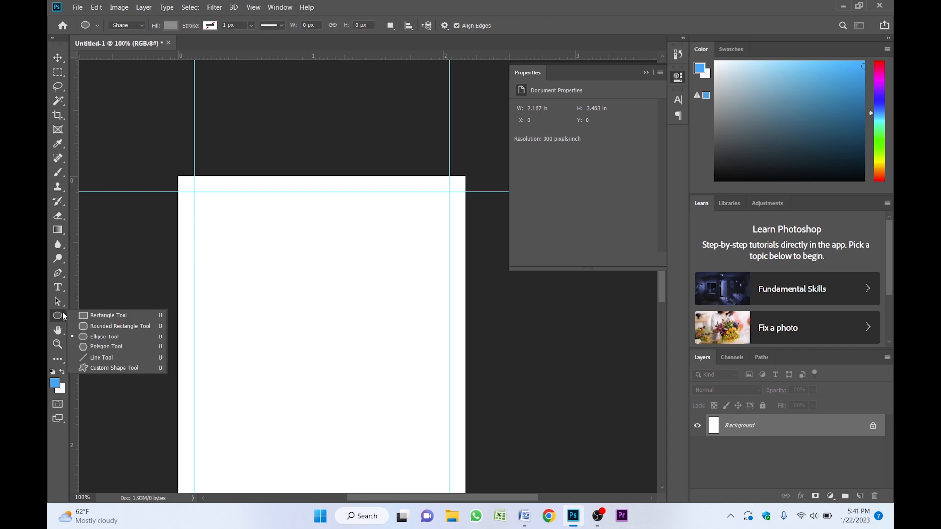
{"action": "left_click", "coordinate": [106, 340]}
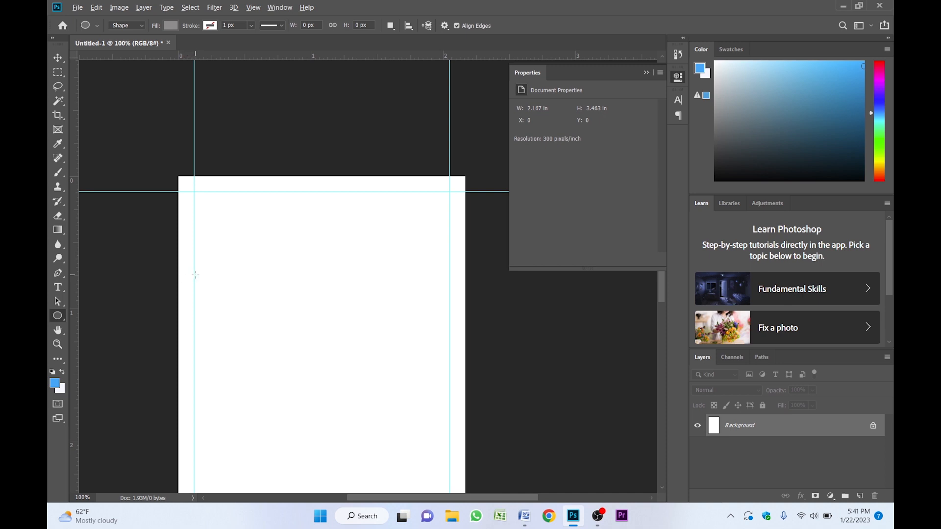
{"action": "left_click_drag", "start_coordinate": [164, 130], "coordinate": [583, 357]}
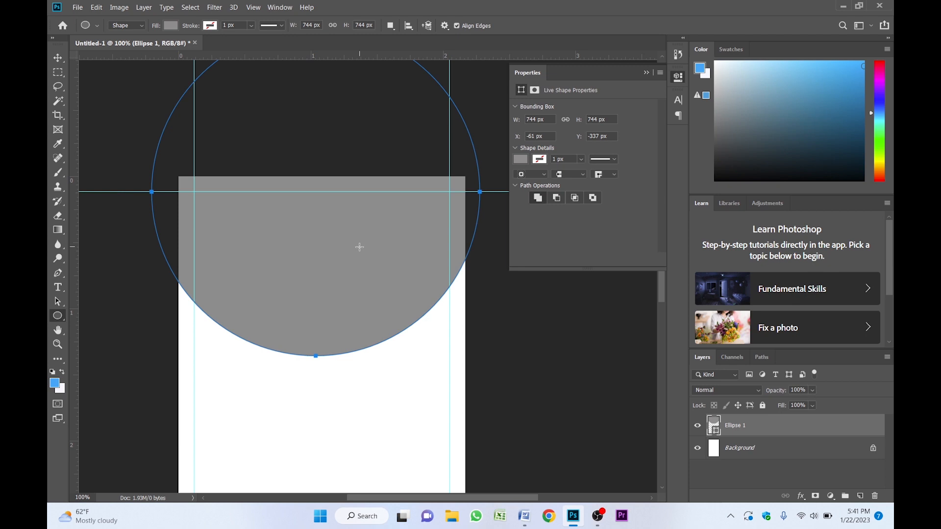
{"action": "key", "text": "v"}
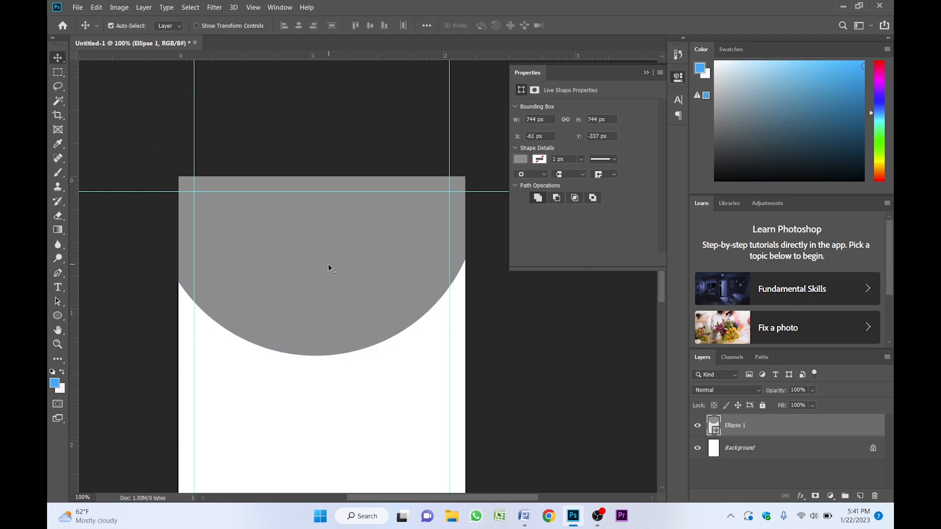
- Center the circle horizontally on the canvas by aligning it to a full selection, then deselect
{"action": "key", "text": "ctrl+a"}
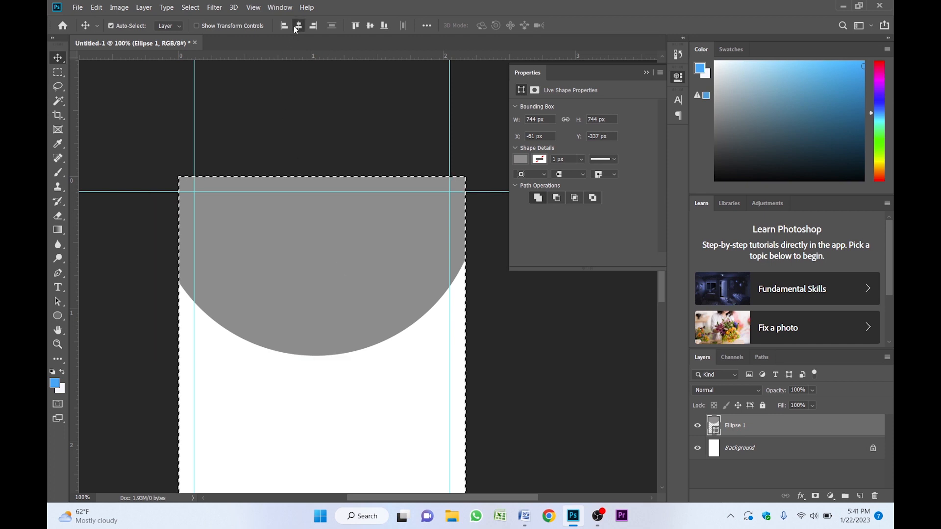
{"action": "left_click", "coordinate": [296, 28]}
{"action": "key", "text": "ctrl+d"}
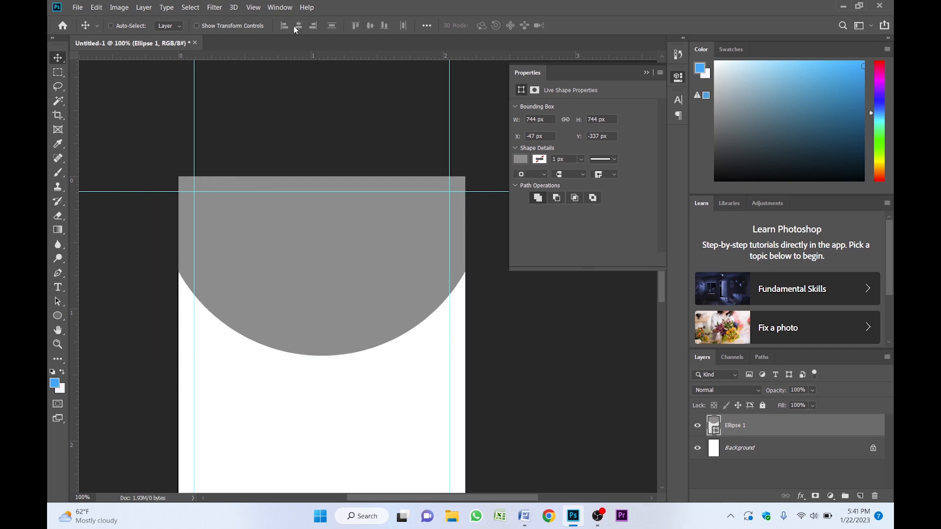
- Set the foreground color to dark blue #0929b4 and fill the circle with it
{"action": "key", "text": "z"}
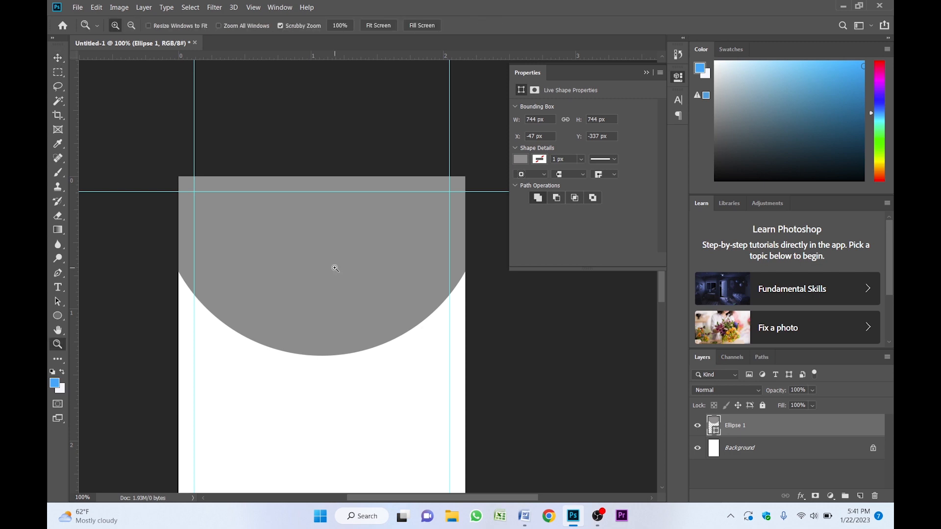
{"action": "left_click", "coordinate": [336, 268]}
{"action": "left_click", "coordinate": [334, 267], "text": "alt"}
{"action": "key", "text": "v"}
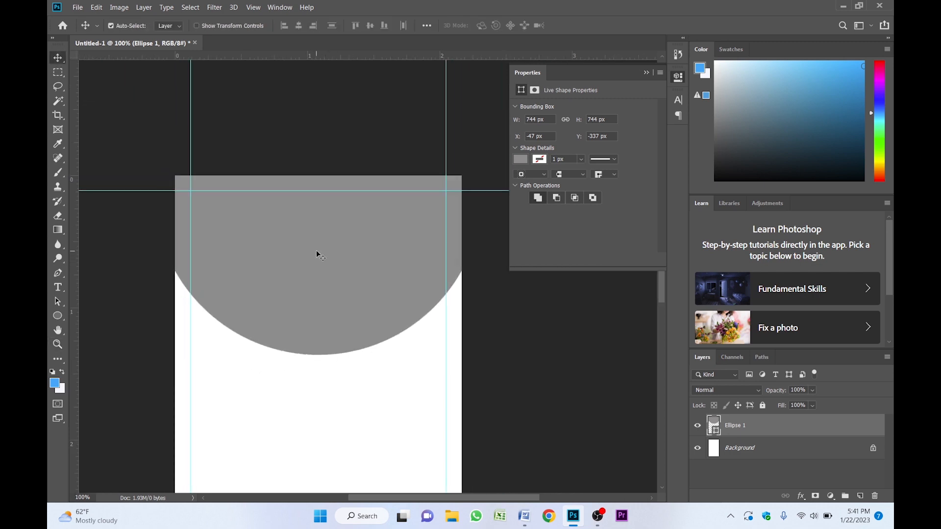
{"action": "left_click", "coordinate": [54, 384]}
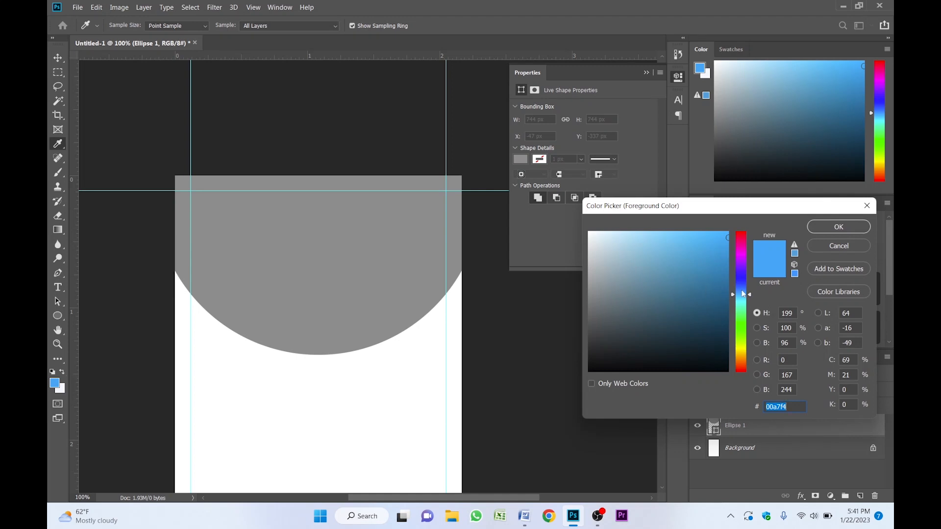
{"action": "left_click_drag", "start_coordinate": [742, 293], "coordinate": [740, 283]}
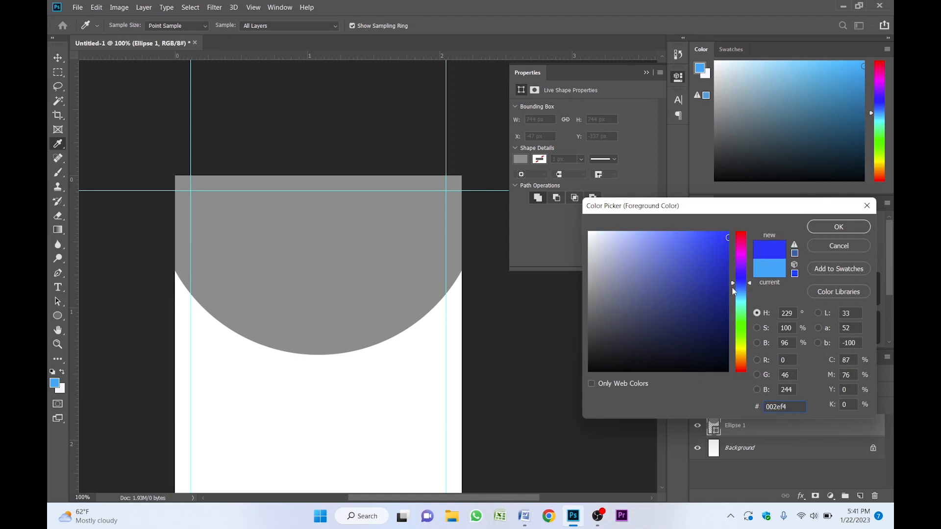
{"action": "left_click", "coordinate": [725, 287]}
{"action": "left_click", "coordinate": [828, 227]}
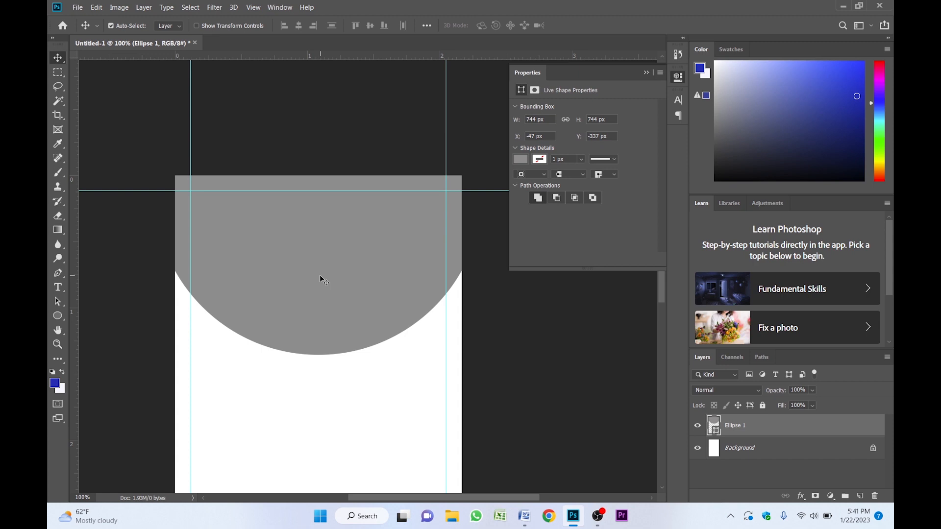
{"action": "key", "text": "alt+BackSpace"}
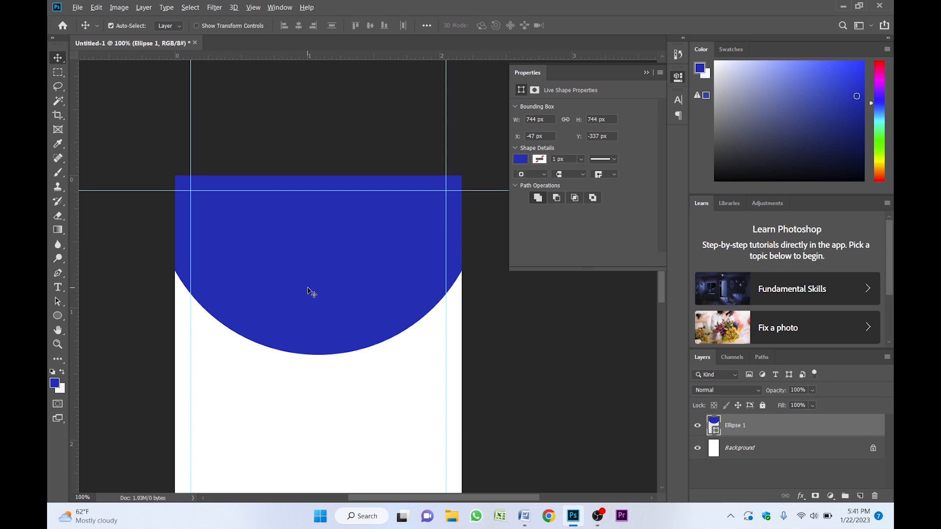
- Duplicate the circle, shift the copy slightly upward, and fill it with darker blue #041d88
{"action": "left_click_drag", "start_coordinate": [309, 300], "coordinate": [314, 288]}
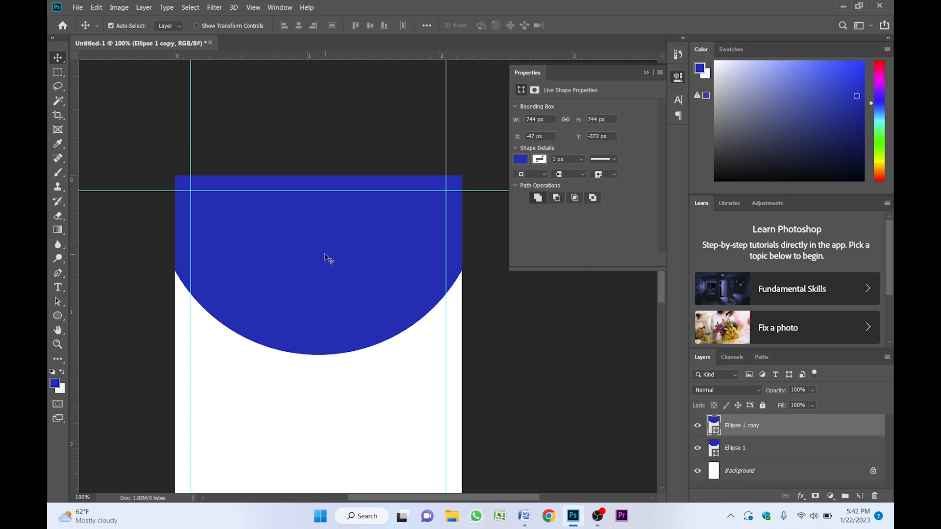
{"action": "left_click", "coordinate": [56, 386]}
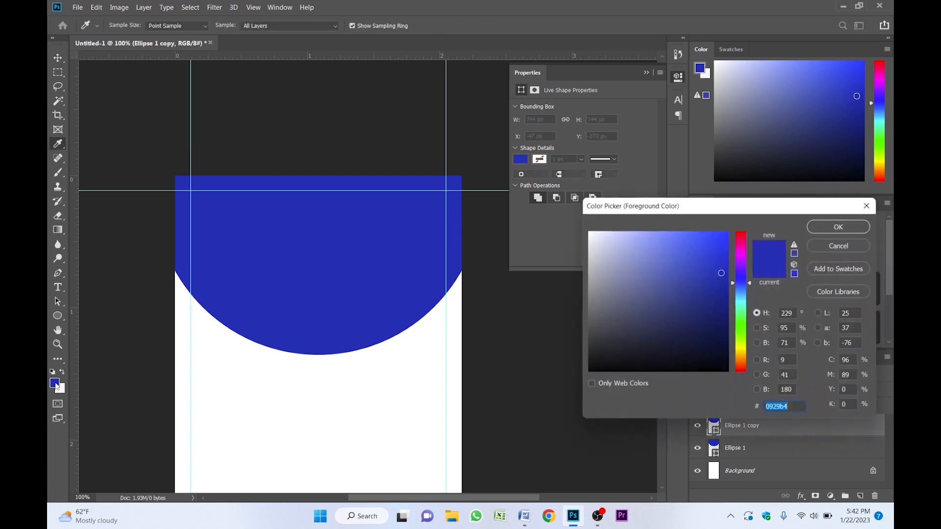
{"action": "left_click", "coordinate": [724, 298]}
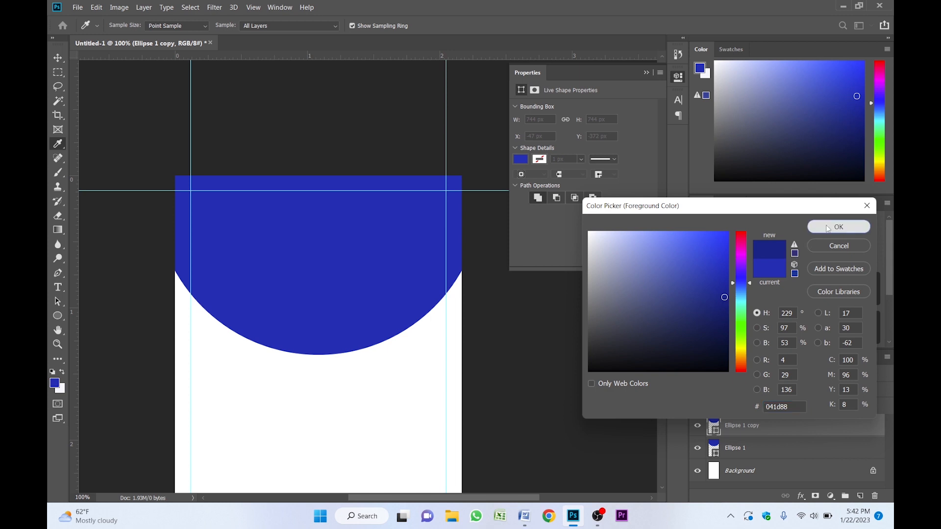
{"action": "left_click", "coordinate": [827, 228]}
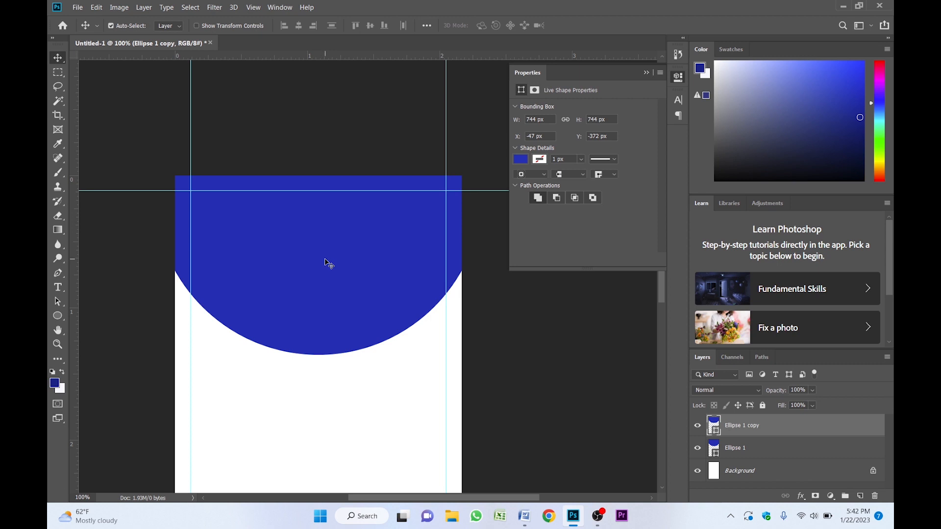
{"action": "key", "text": "alt+BackSpace"}
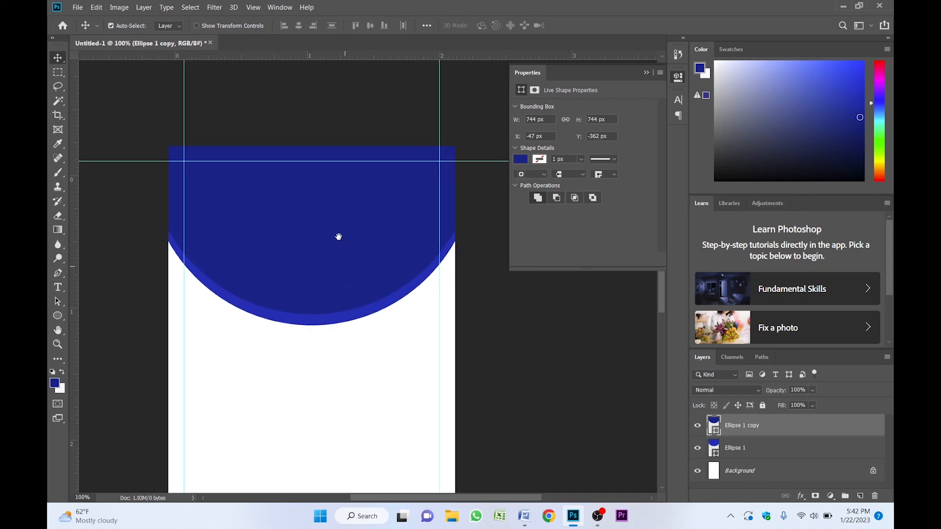
- Open the School Logo Final image from the logo folder on the Desktop
{"action": "scroll", "coordinate": [334, 273], "scroll_direction": "down", "scroll_amount": 2}
{"action": "key", "text": "ctrl"}
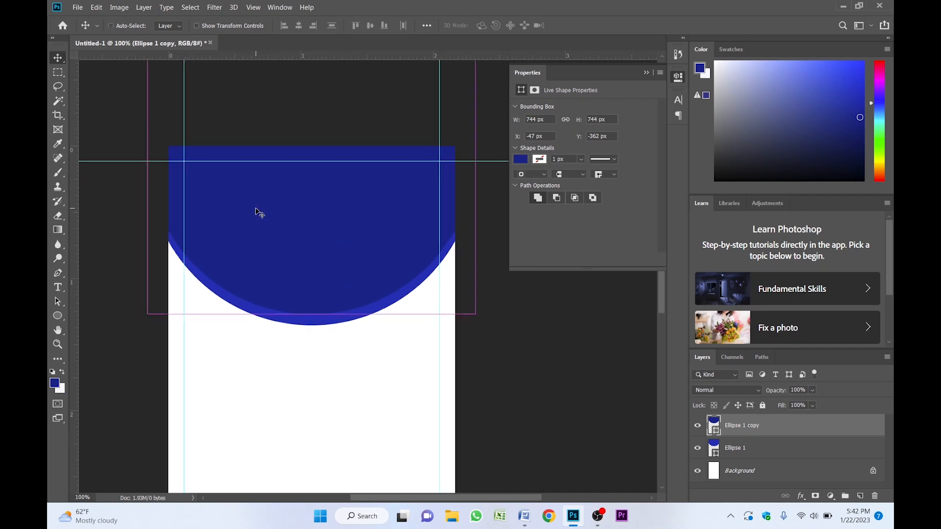
{"action": "key", "text": "ctrl+o"}
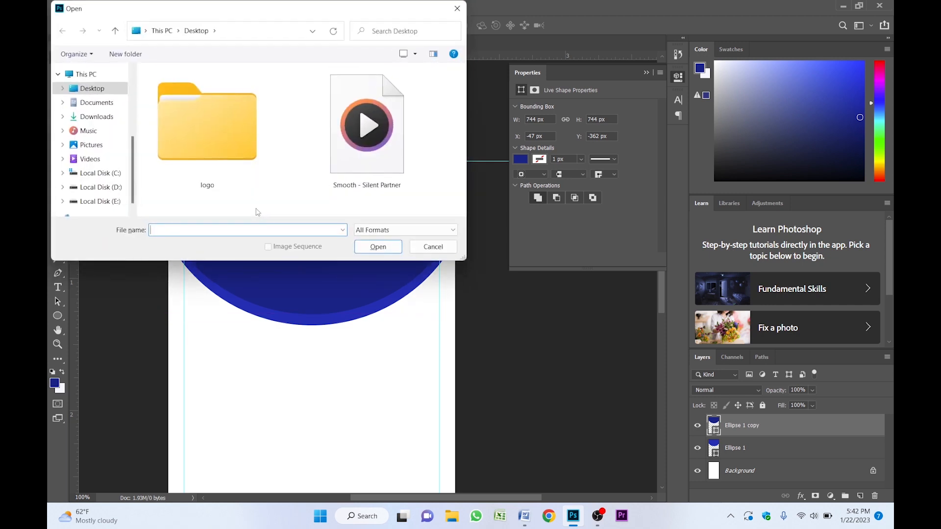
{"action": "double_click", "coordinate": [220, 154]}
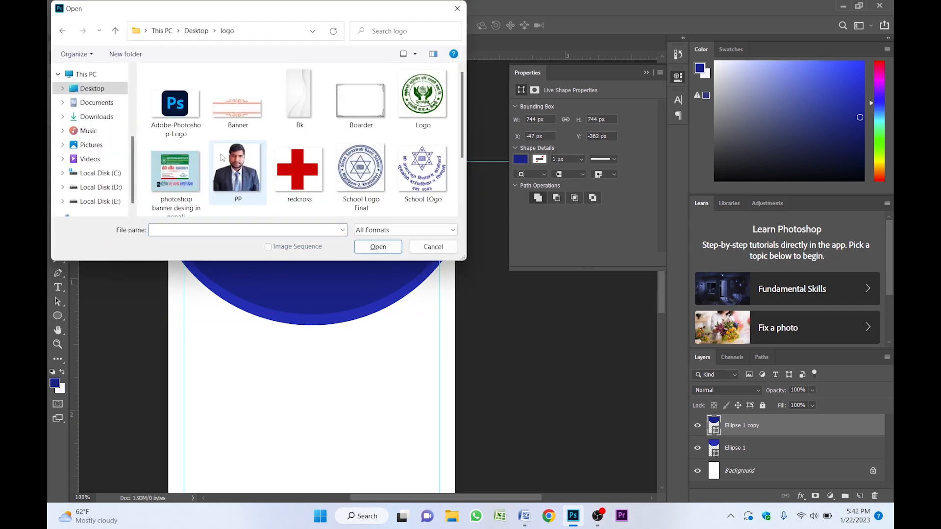
{"action": "scroll", "coordinate": [231, 104], "scroll_direction": "down", "scroll_amount": 1}
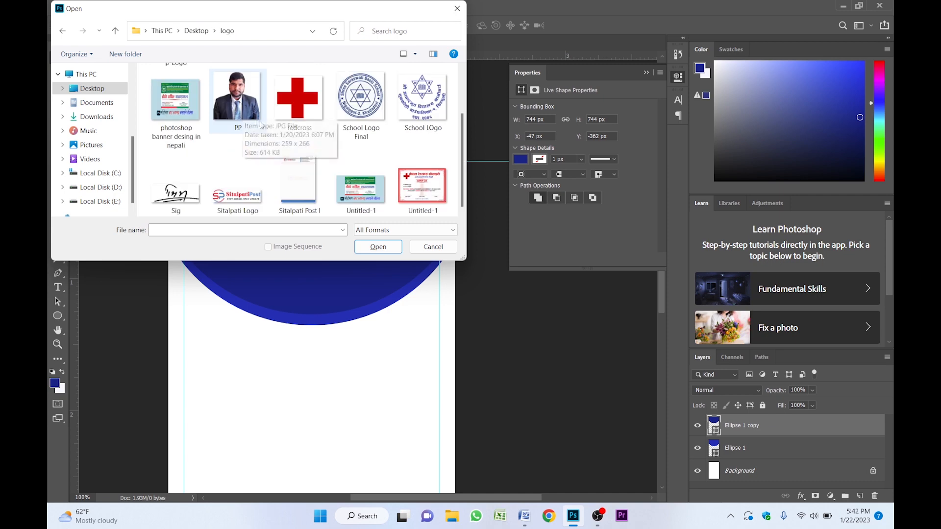
{"action": "left_click", "coordinate": [364, 109]}
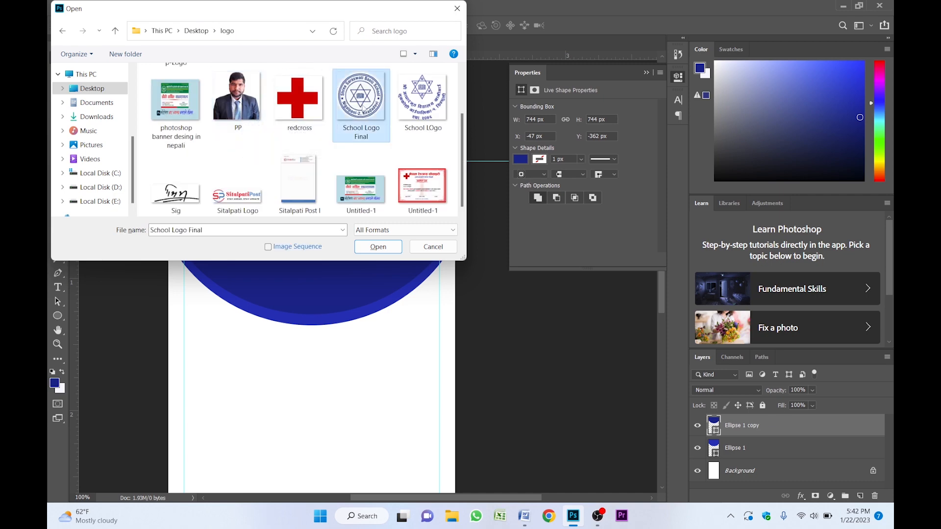
{"action": "left_click", "coordinate": [387, 248]}
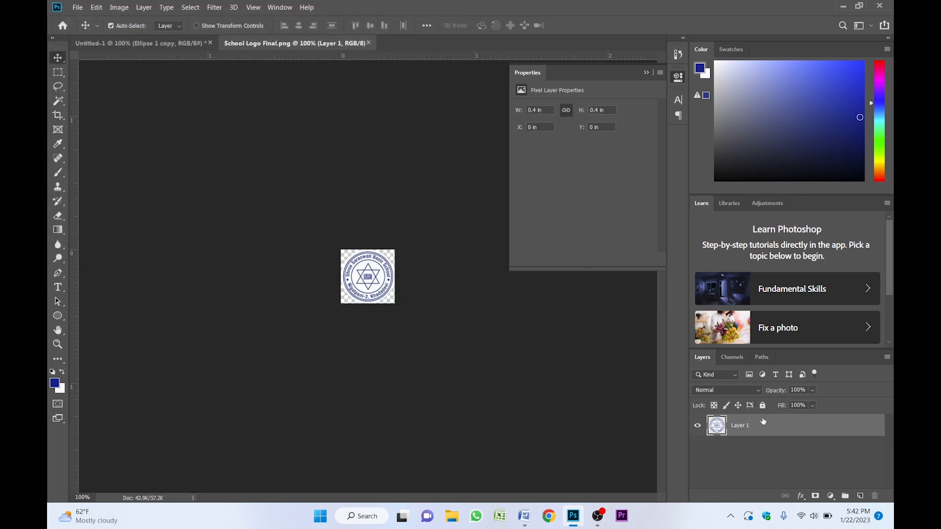
- Convert the logo layer to a smart object and drag it into the card document near the circle's upper left
{"action": "right_click", "coordinate": [763, 426]}
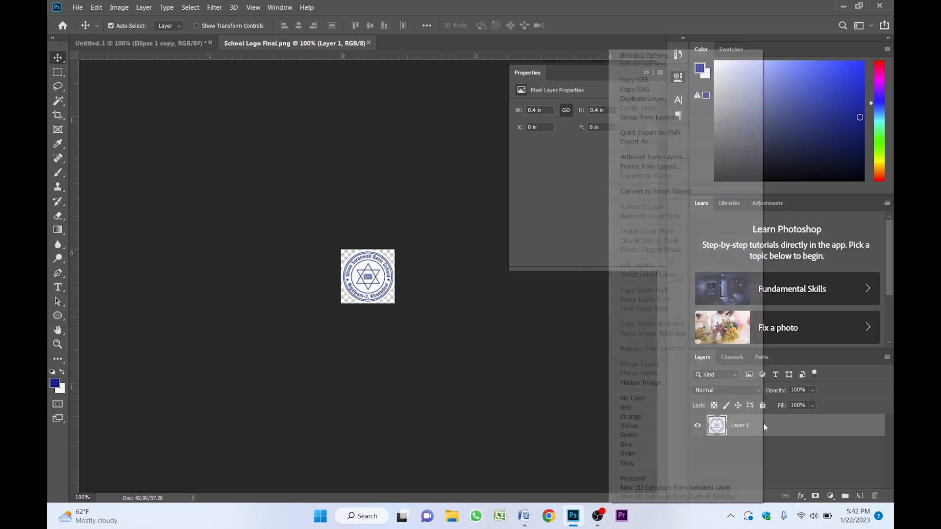
{"action": "left_click", "coordinate": [667, 192]}
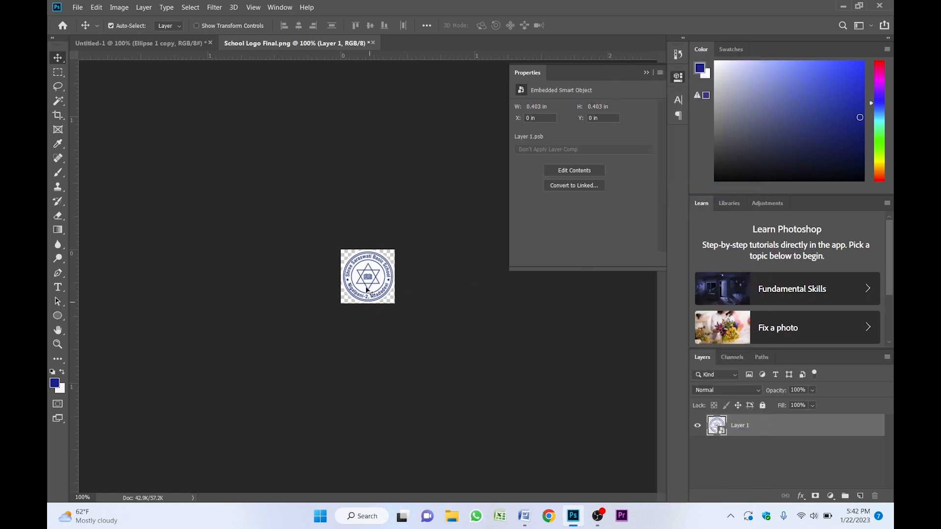
{"action": "left_click_drag", "start_coordinate": [342, 259], "coordinate": [221, 223]}
- Add a placeholder text line below the circle with the Horizontal Type tool
{"action": "key", "text": "t"}
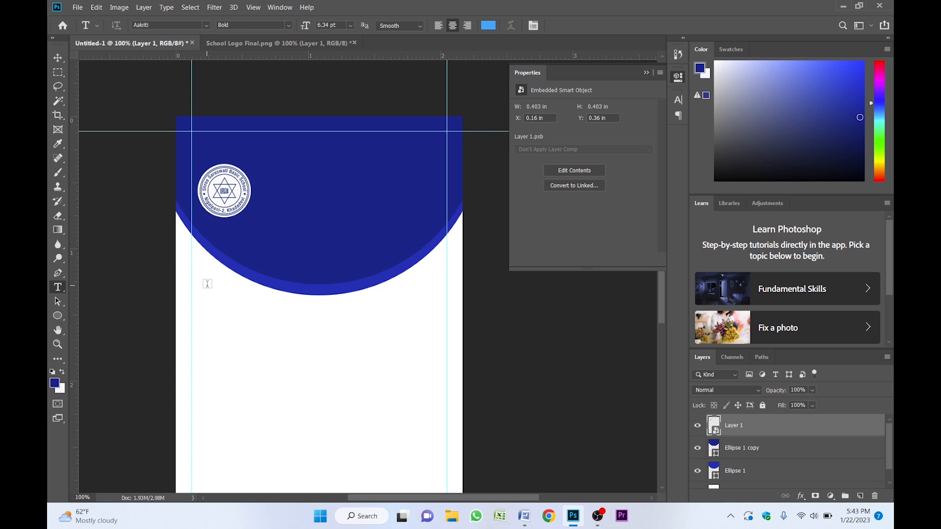
{"action": "right_click", "coordinate": [59, 288]}
{"action": "left_click", "coordinate": [108, 288]}
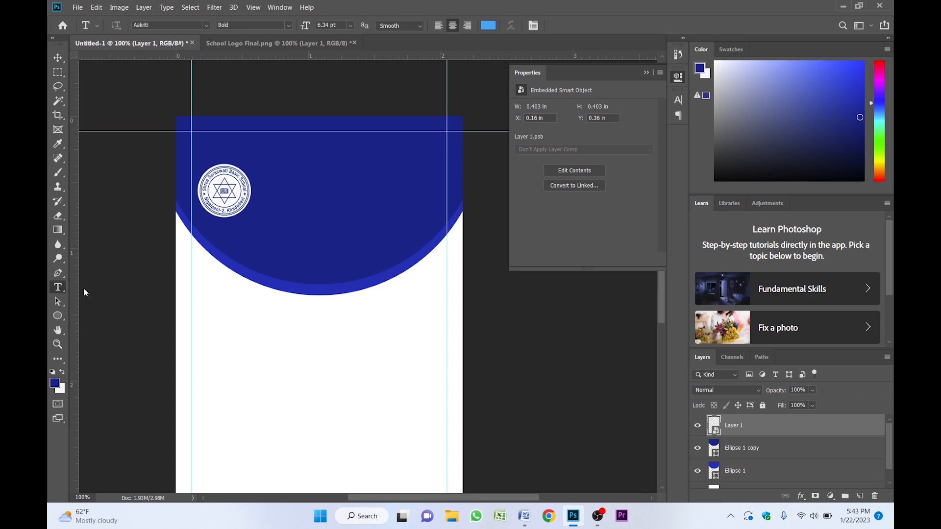
{"action": "left_click", "coordinate": [224, 337]}
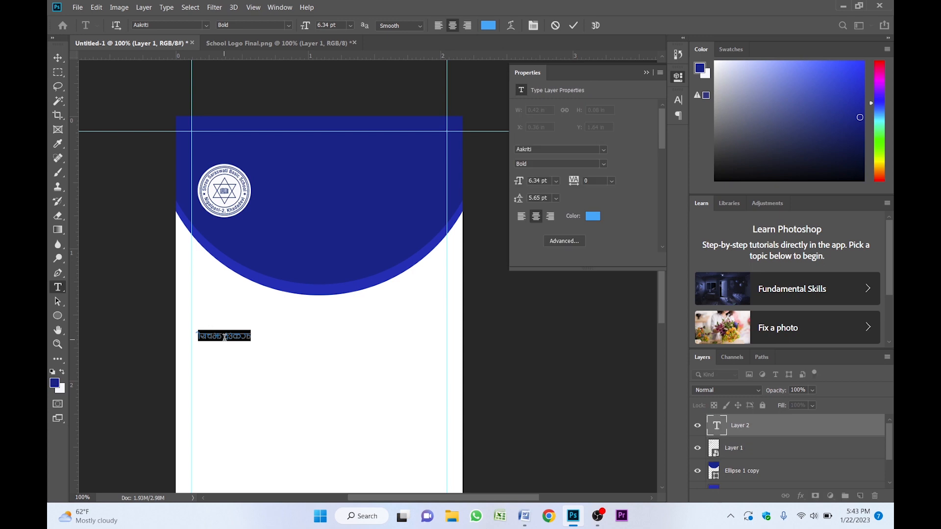
{"action": "left_click", "coordinate": [58, 57]}
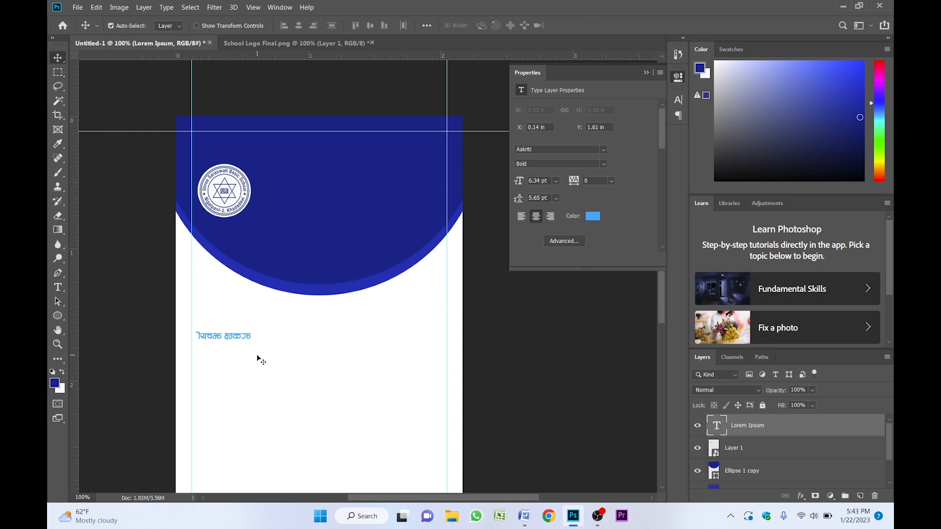
- Scale the text up with Free Transform, stretching it to about twice its width
{"action": "key", "text": "ctrl+t"}
{"action": "left_click_drag", "start_coordinate": [251, 337], "coordinate": [362, 334]}
{"action": "key", "text": "Return"}
- Set the text font to Bastion Regular and apply All Caps
{"action": "left_click", "coordinate": [645, 72]}
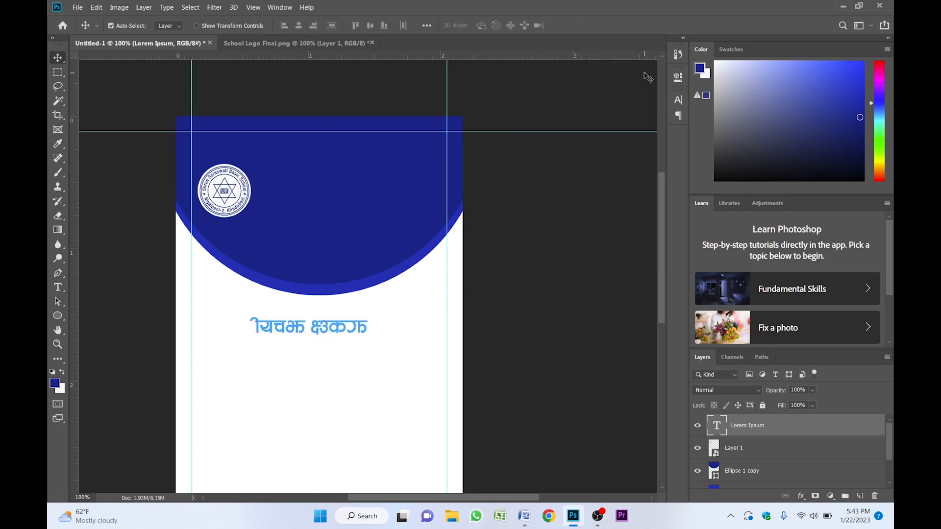
{"action": "left_click", "coordinate": [677, 102]}
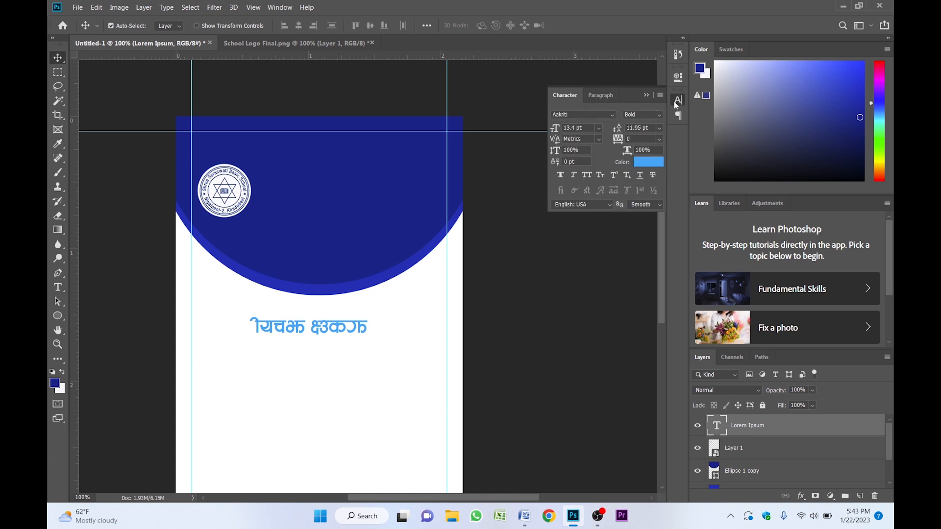
{"action": "left_click", "coordinate": [579, 116]}
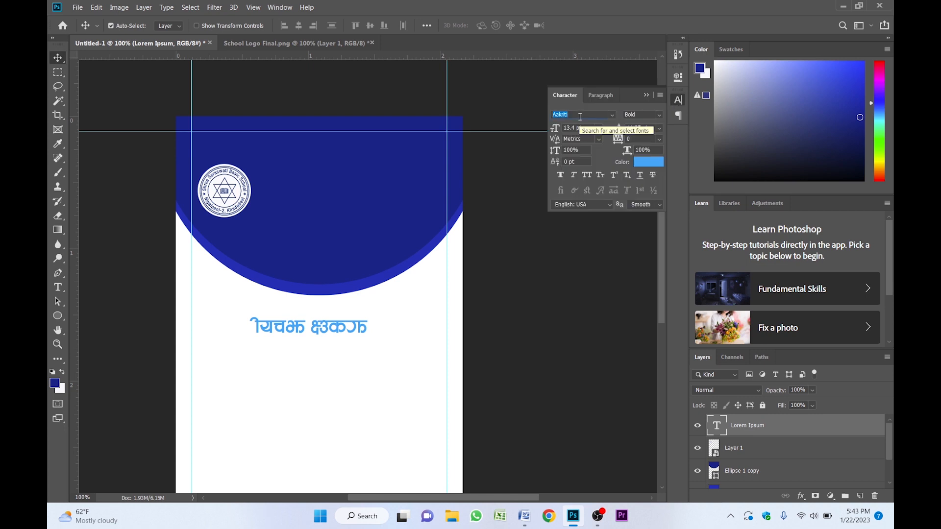
{"action": "left_click", "coordinate": [612, 114]}
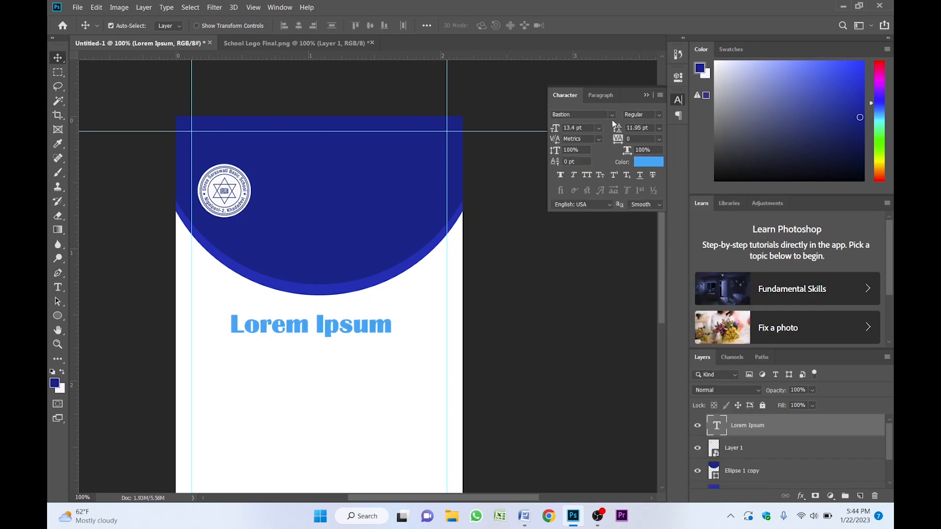
{"action": "left_click", "coordinate": [589, 177]}
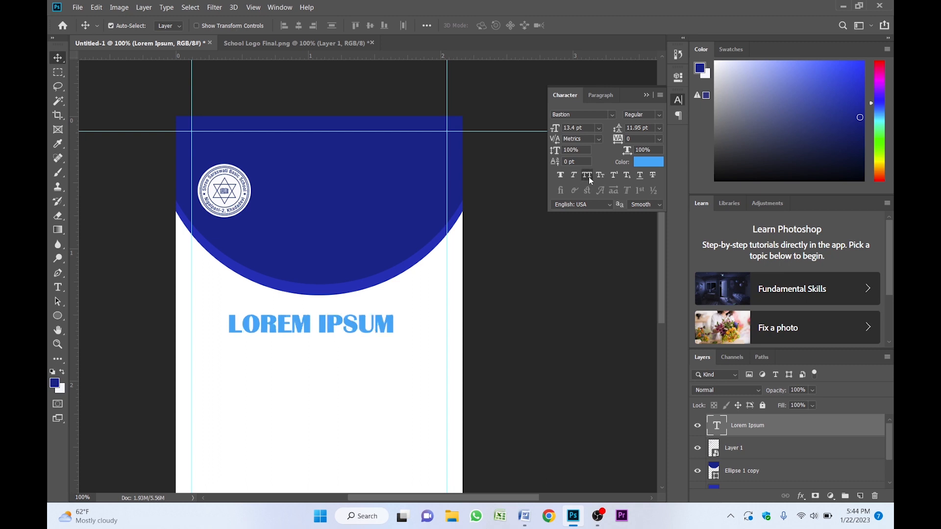
{"action": "left_click", "coordinate": [651, 94]}
- Replace the text with SHREE SARASWATI BASIC SCHOOL and move it up just below the circle
{"action": "left_click_drag", "start_coordinate": [347, 325], "coordinate": [341, 324]}
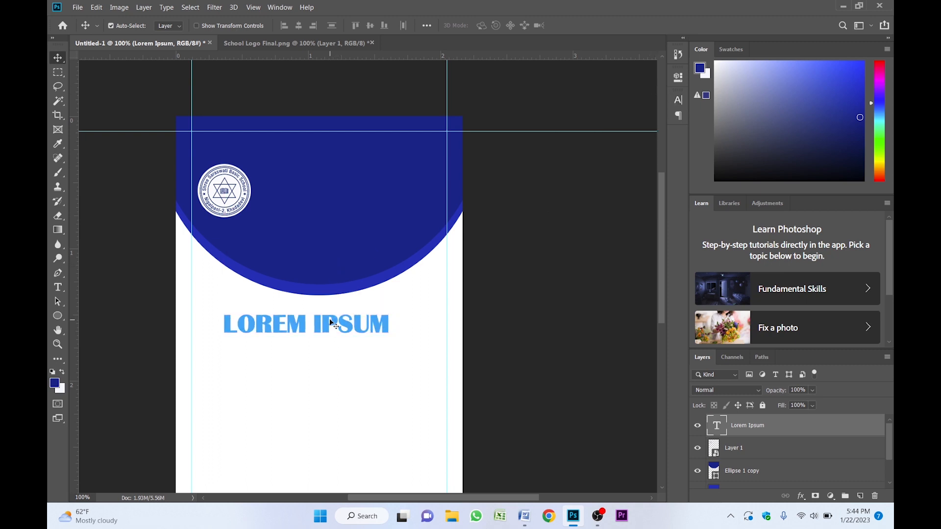
{"action": "double_click", "coordinate": [341, 324]}
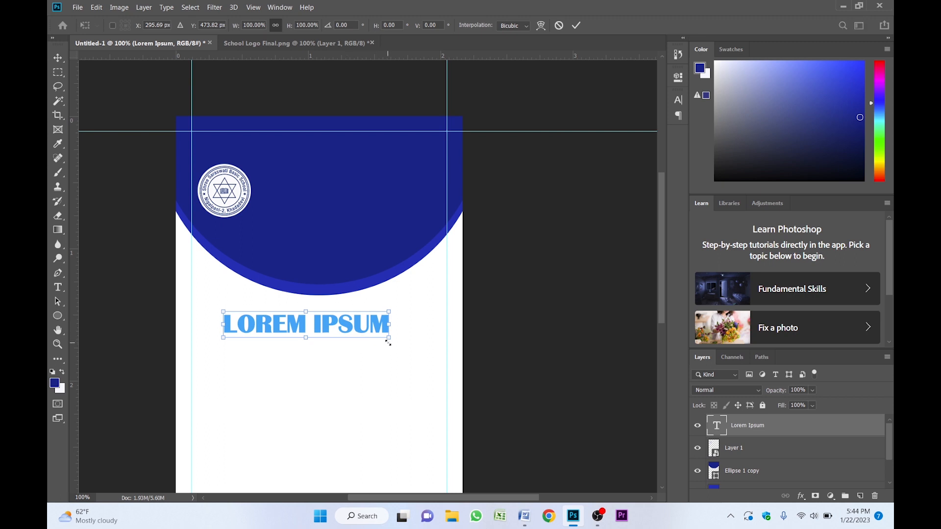
{"action": "type", "text": "SHREE SAR"}
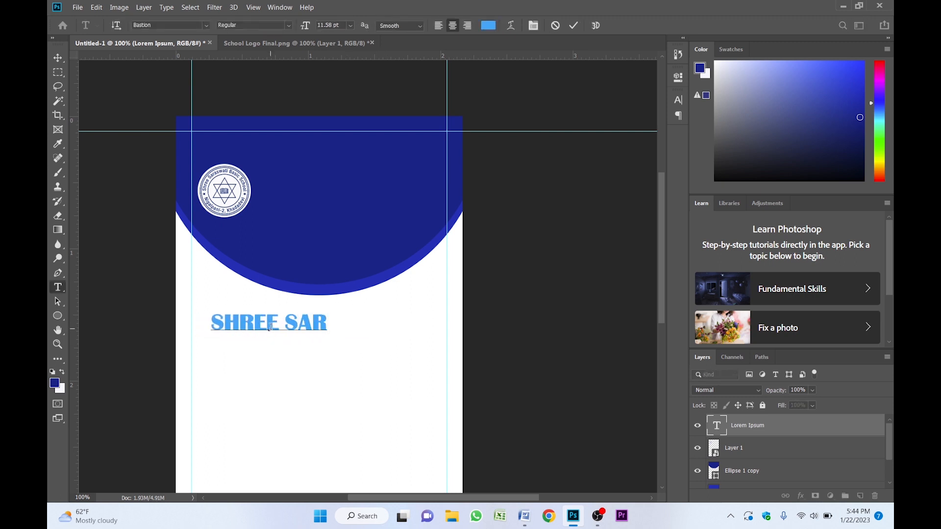
{"action": "type", "text": "ASWATI BASIC SCHOOL"}
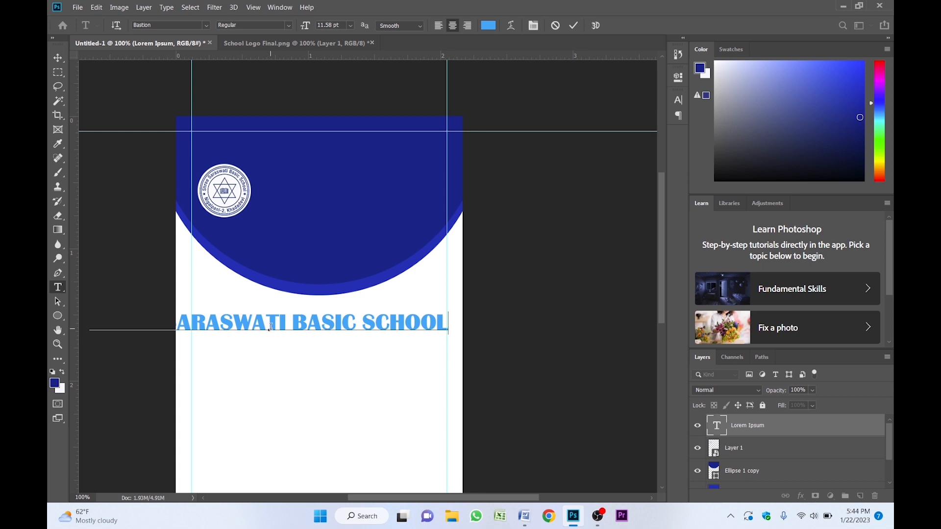
{"action": "key", "text": "ctrl+Return"}
{"action": "key", "text": "v"}
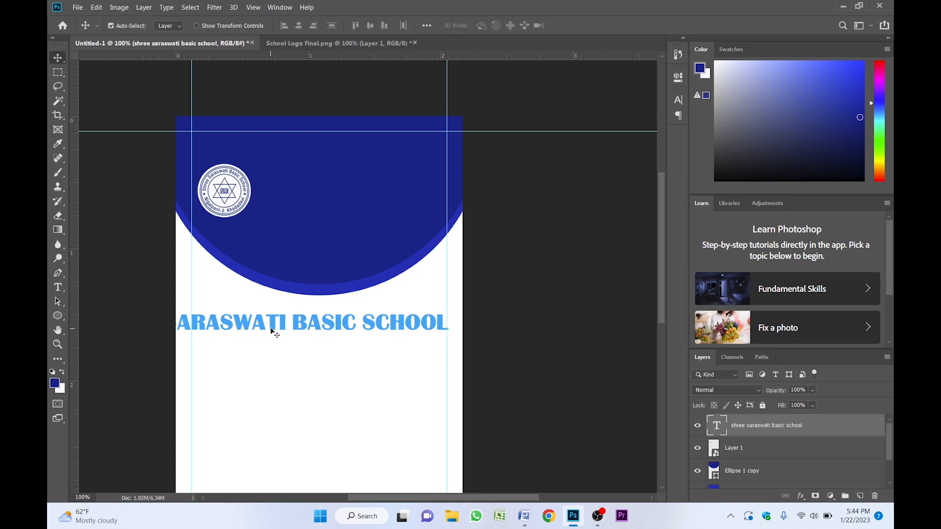
{"action": "left_click_drag", "start_coordinate": [272, 331], "coordinate": [294, 312]}
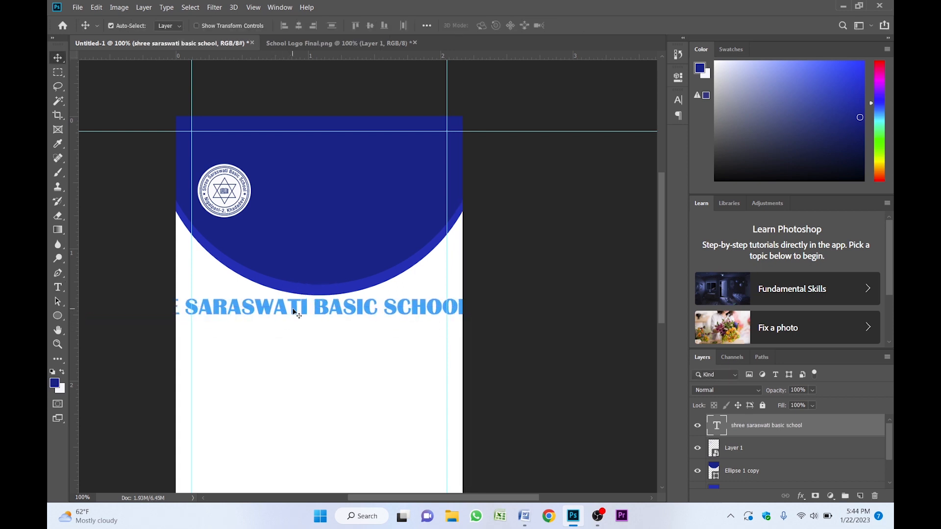
- Scale the school name text down to about 75% with Free Transform
{"action": "key", "text": "ctrl+t"}
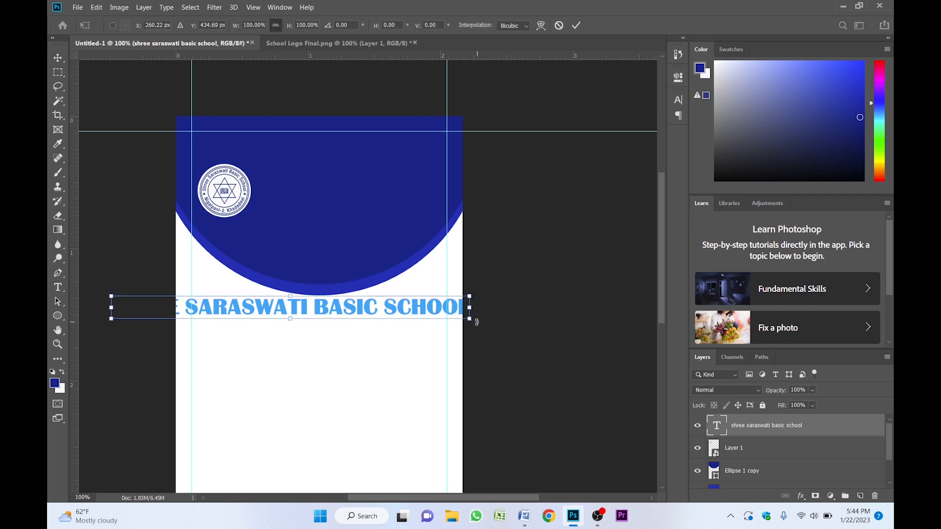
{"action": "left_click_drag", "start_coordinate": [475, 322], "coordinate": [386, 319]}
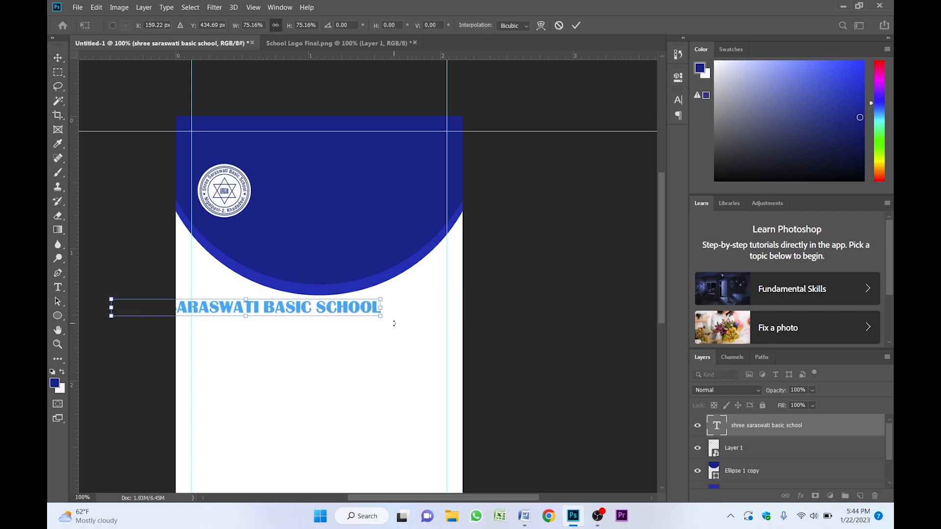
{"action": "key", "text": "Return"}
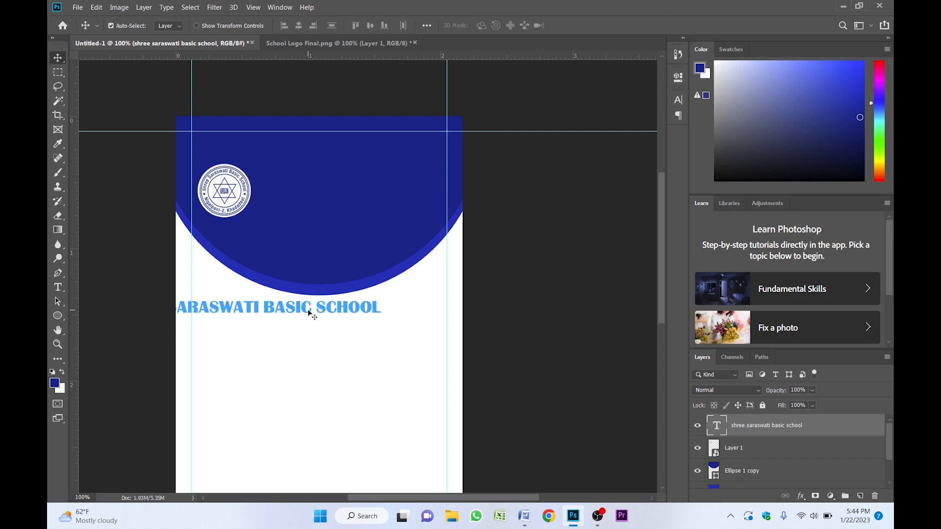
- Fill the school name text with white and move it to the top of the blue header
{"action": "left_click_drag", "start_coordinate": [310, 313], "coordinate": [381, 268]}
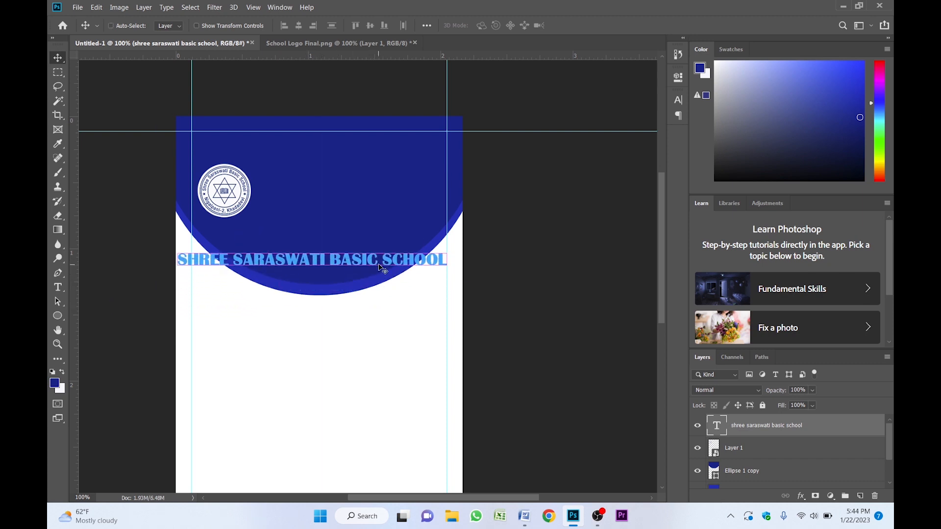
{"action": "key", "text": "ctrl+BackSpace"}
{"action": "left_click_drag", "start_coordinate": [345, 267], "coordinate": [368, 145]}
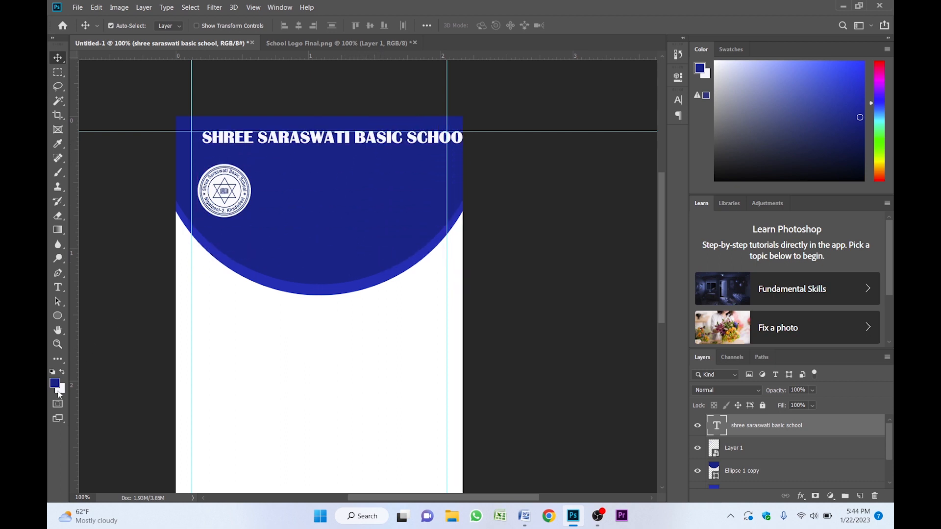
{"action": "left_click", "coordinate": [59, 391]}
{"action": "left_click", "coordinate": [838, 227]}
{"action": "mouse_move", "coordinate": [374, 139]}
{"action": "left_mouse_down"}
{"action": "mouse_move", "coordinate": [349, 142]}
{"action": "mouse_move", "coordinate": [366, 144]}
{"action": "left_mouse_up"}
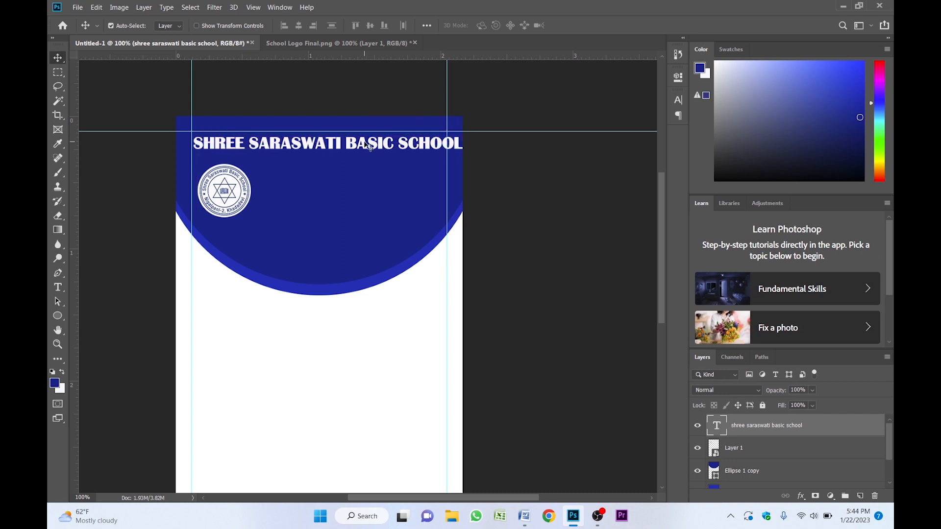
- Scale the school name down slightly to about 93% so it fits between the guides
{"action": "key", "text": "ctrl+t"}
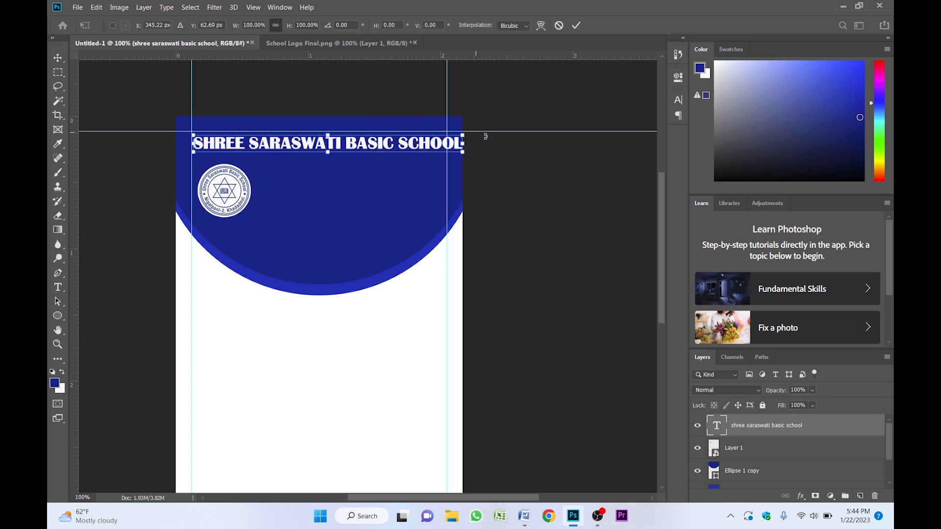
{"action": "left_click_drag", "start_coordinate": [464, 151], "coordinate": [446, 151]}
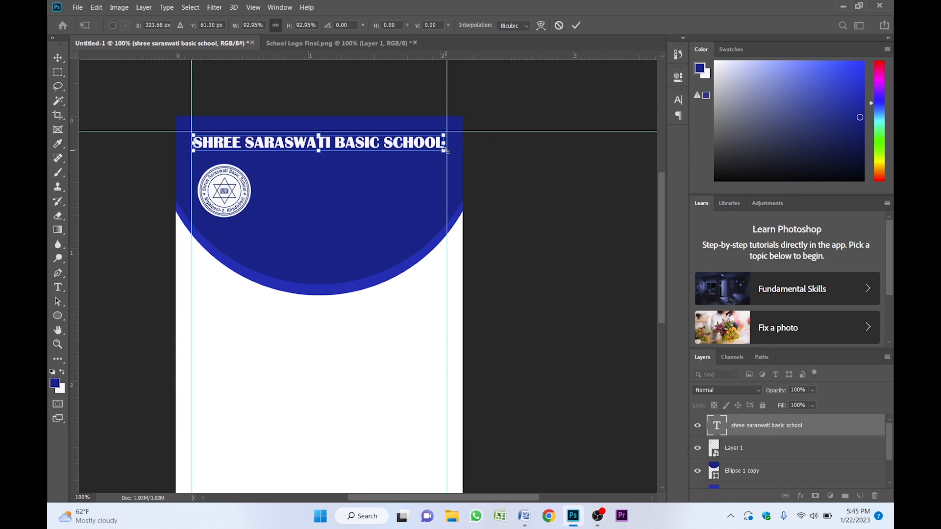
{"action": "key", "text": "Return"}
- Duplicate the school name text, placing the copy just below the original
{"action": "key", "text": "ctrl+space"}
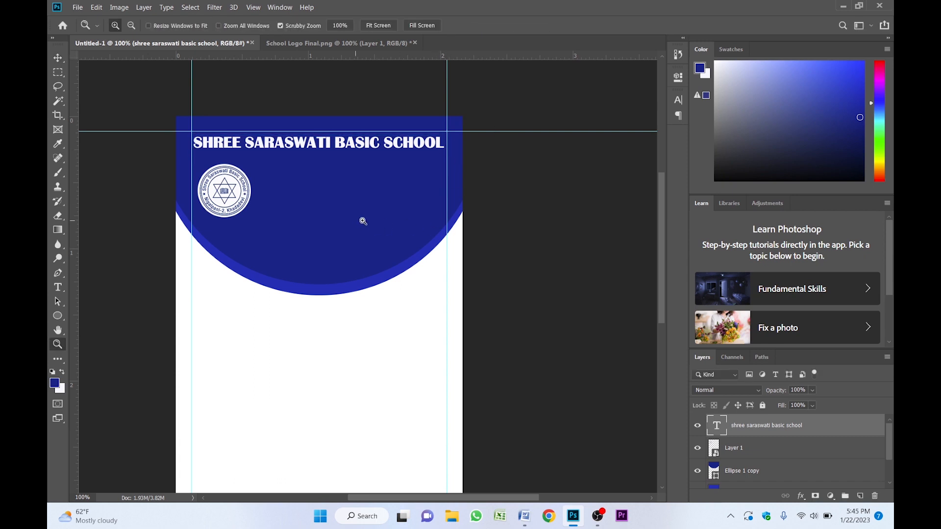
{"action": "left_click", "coordinate": [360, 220], "text": "ctrl"}
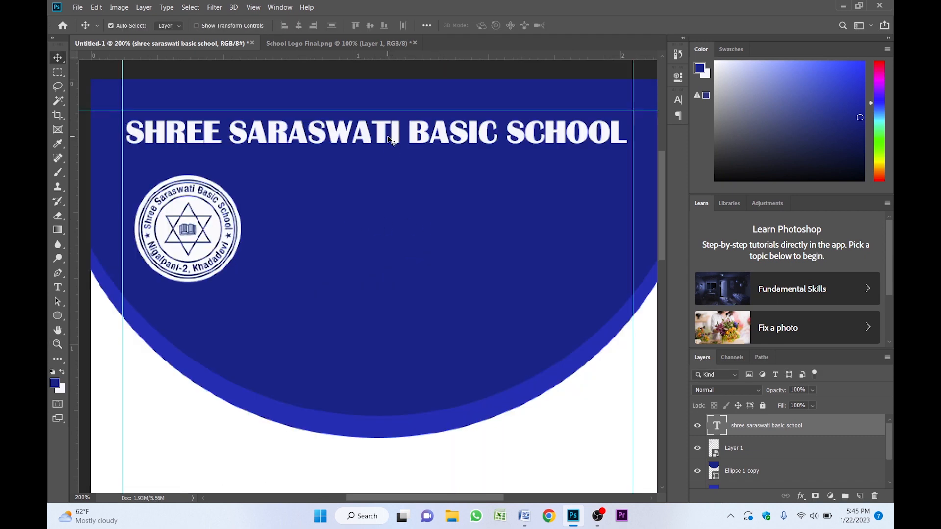
{"action": "left_click_drag", "start_coordinate": [387, 135], "coordinate": [397, 129]}
{"action": "key", "text": "space"}
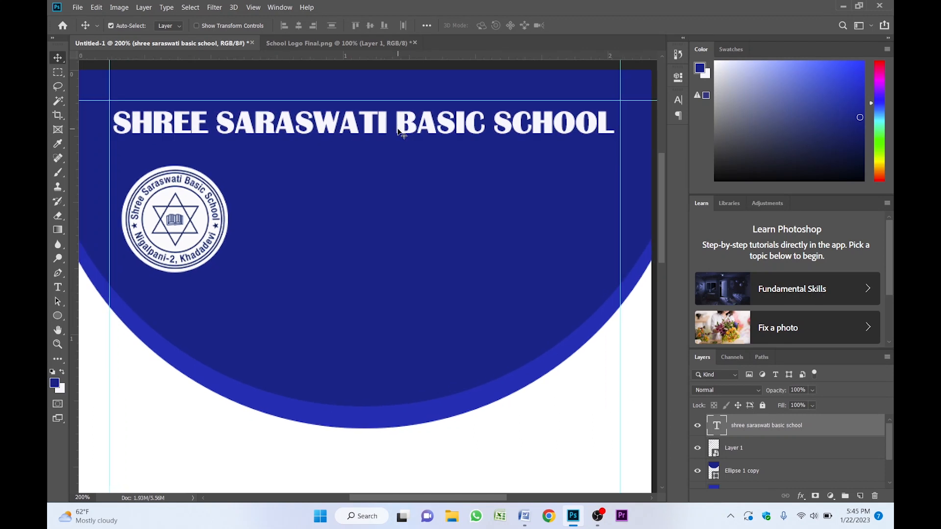
{"action": "key", "text": "alt"}
{"action": "left_click_drag", "start_coordinate": [382, 127], "coordinate": [390, 169]}
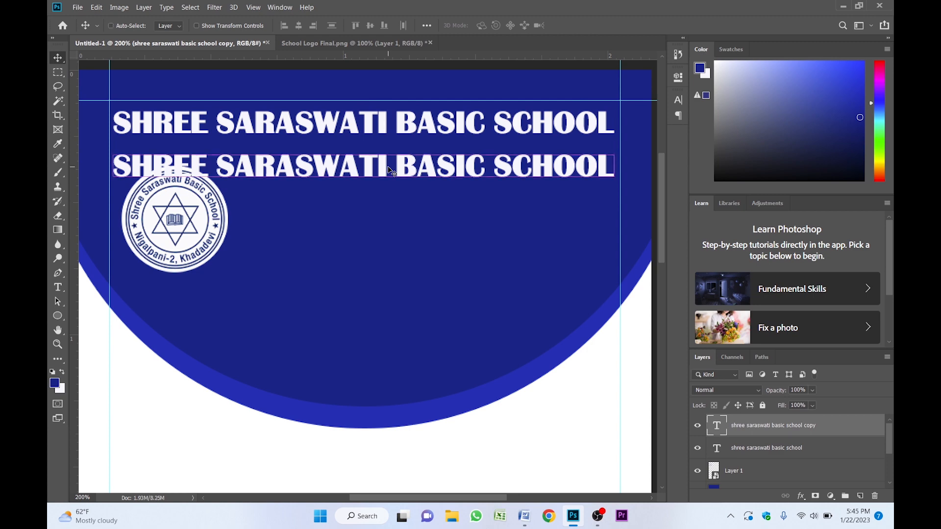
- Scale the duplicated text down to fit and reposition it under the school name
{"action": "key", "text": "ctrl+t"}
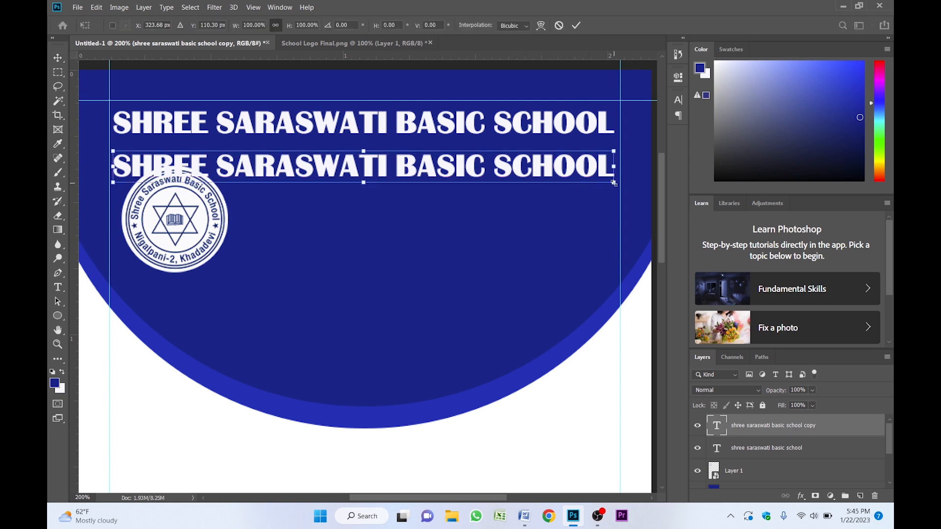
{"action": "left_click_drag", "start_coordinate": [614, 183], "coordinate": [487, 181]}
{"action": "key", "text": "Return"}
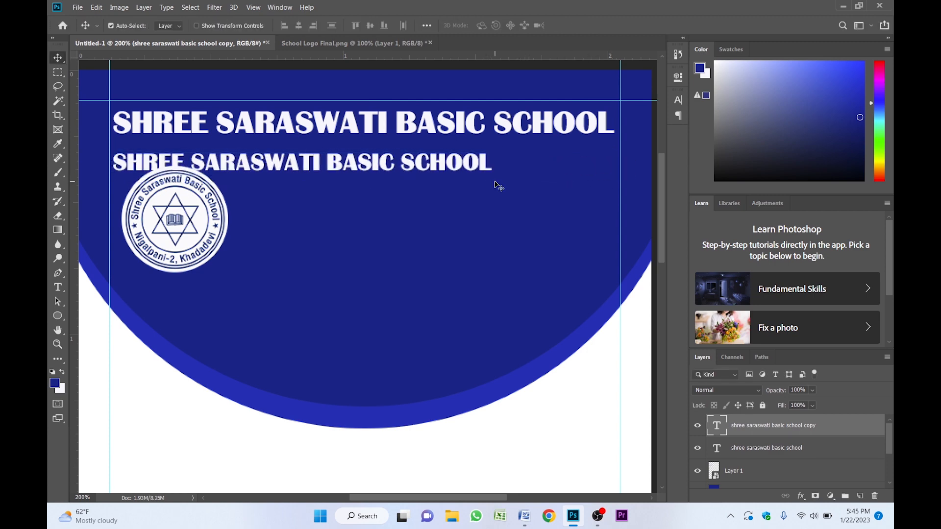
{"action": "left_click_drag", "start_coordinate": [357, 170], "coordinate": [444, 160]}
- Replace the copy's text with three lines: KHANDADEVI-02, NIGALPANI, PH.NO.: with the school's phone number, and ESTD: 2023
{"action": "key", "text": "t"}
{"action": "triple_click", "coordinate": [435, 158]}
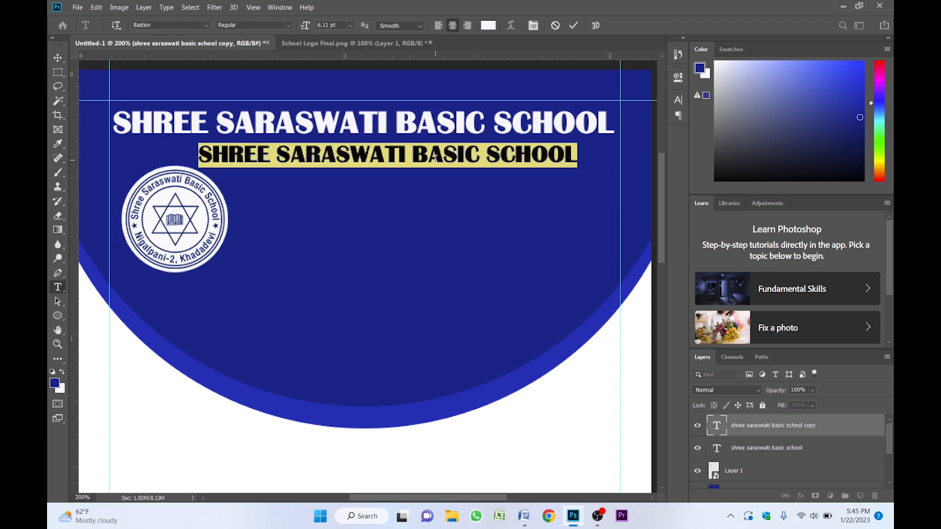
{"action": "type", "text": "KHA"}
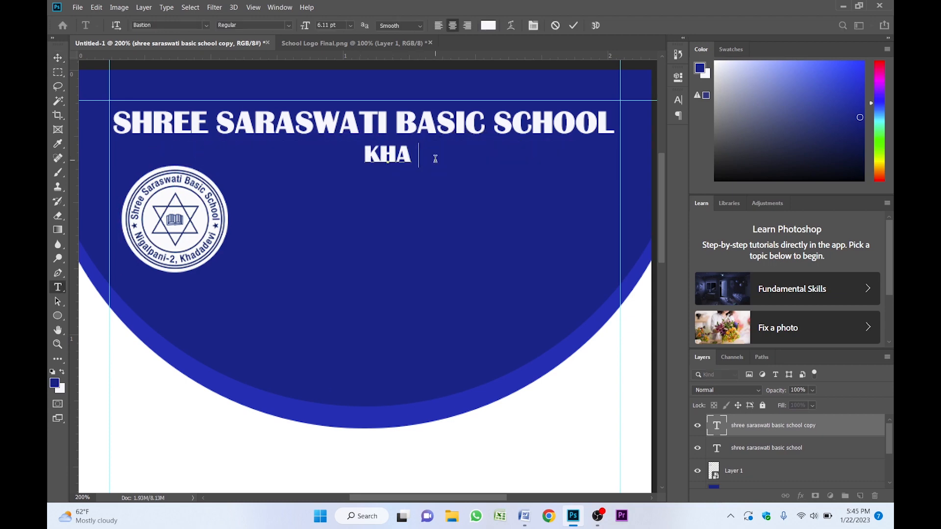
{"action": "type", "text": "NDADEVI-02, NIGALPANI"}
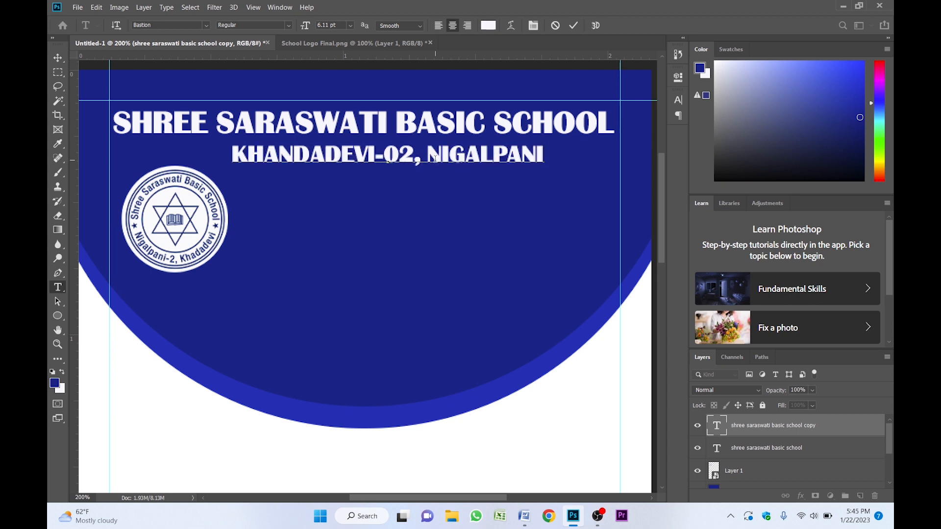
{"action": "key", "text": "Return"}
{"action": "type", "text": "PH.NO.: 9800000000"}
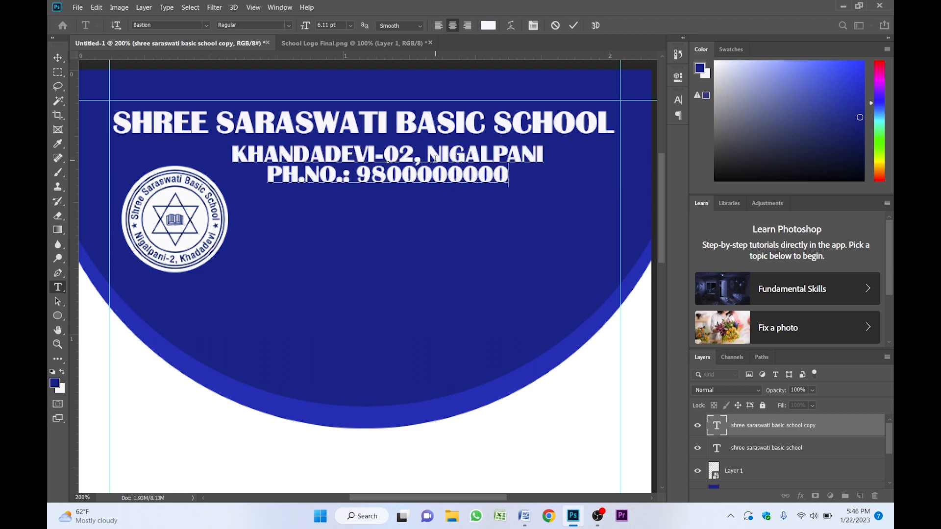
{"action": "key", "text": "Return"}
{"action": "type", "text": "ESTD"}
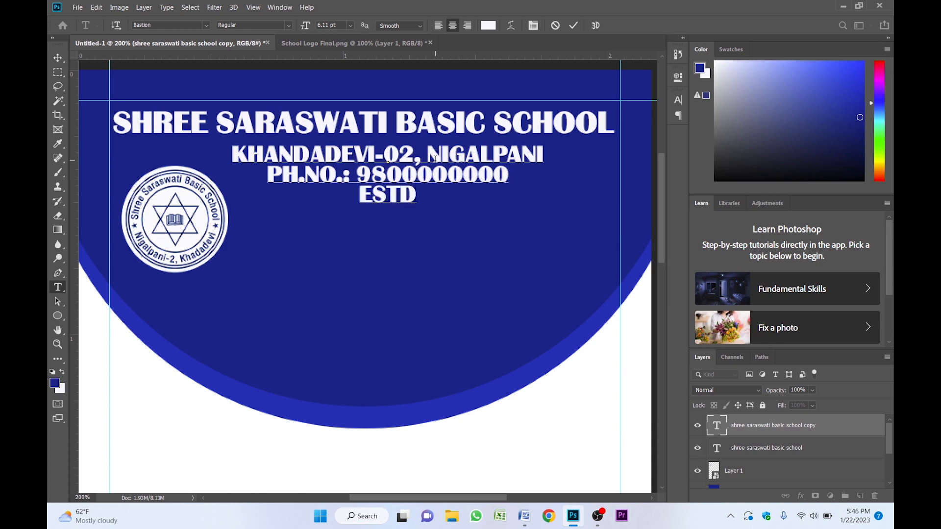
{"action": "type", "text": ": 2023"}
{"action": "key", "text": "ctrl+Return"}
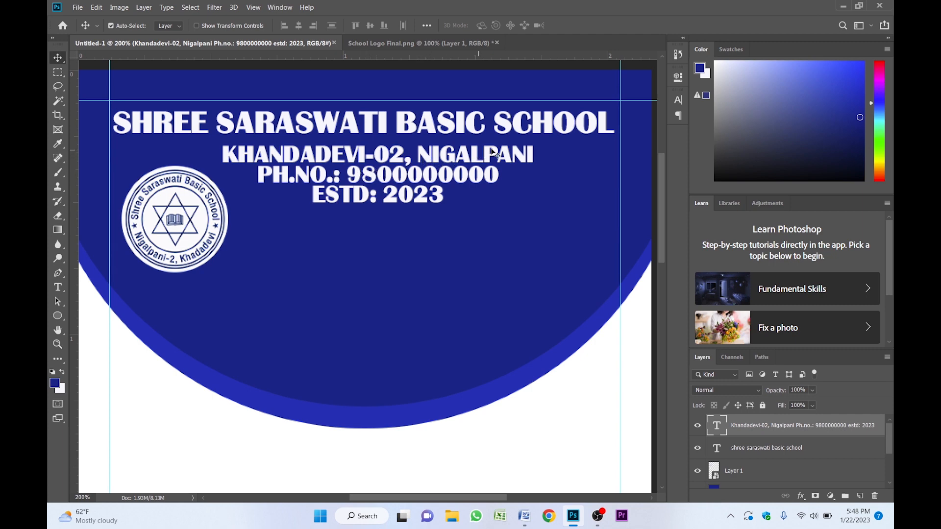
- Set the address text's leading to Auto in the Character panel
{"action": "left_click", "coordinate": [678, 101]}
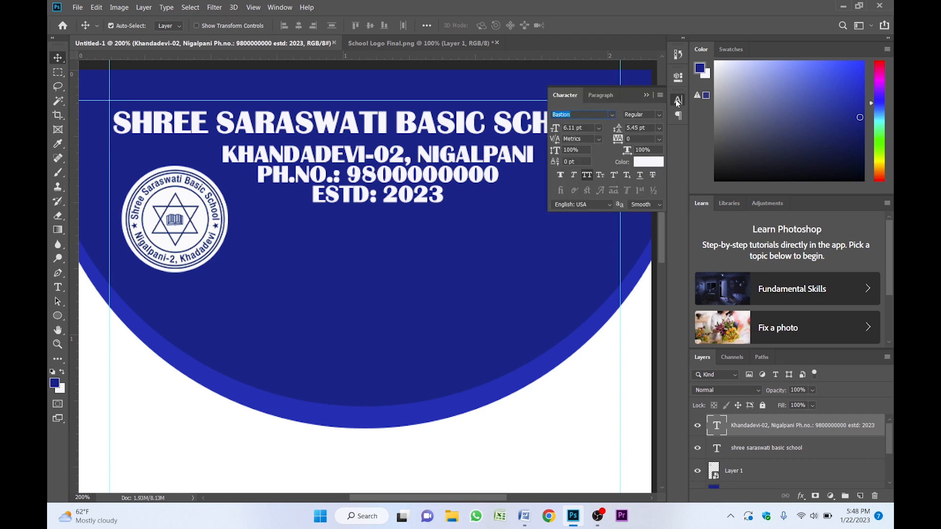
{"action": "left_click", "coordinate": [660, 128]}
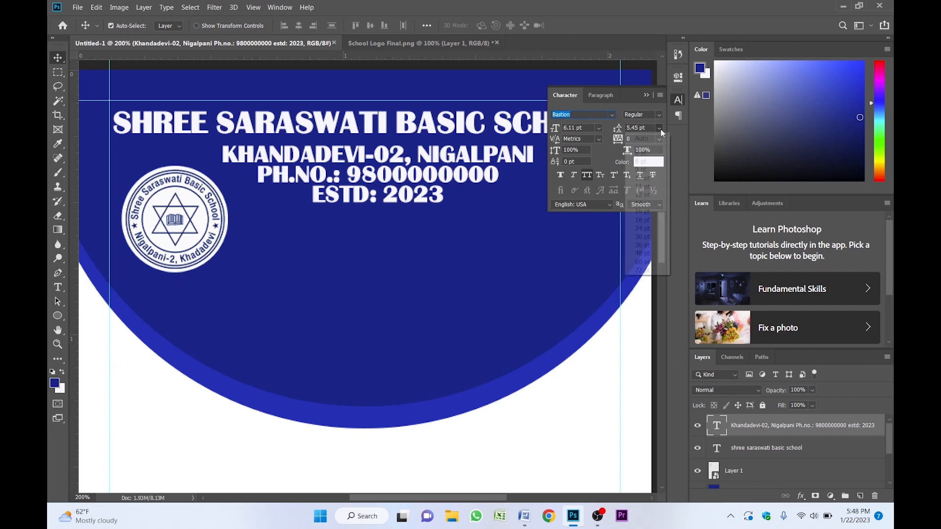
{"action": "left_click", "coordinate": [642, 139]}
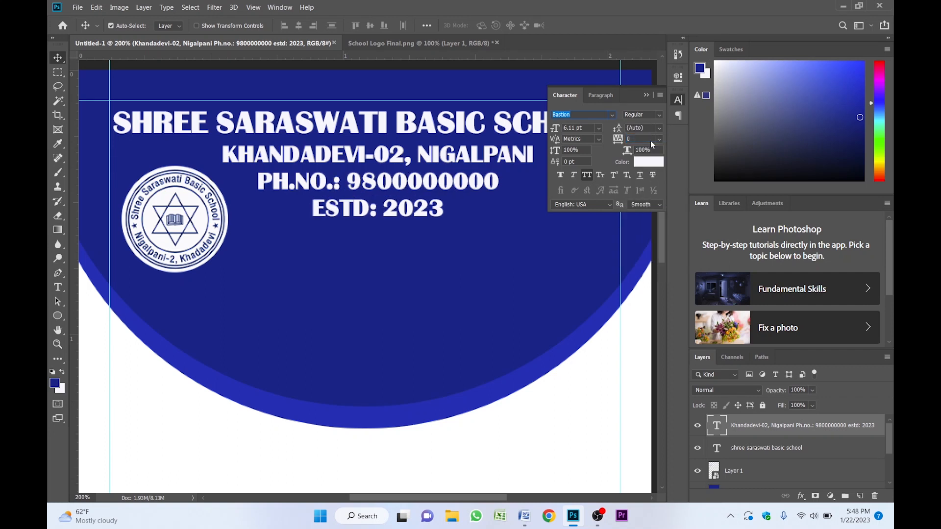
{"action": "left_click", "coordinate": [647, 96]}
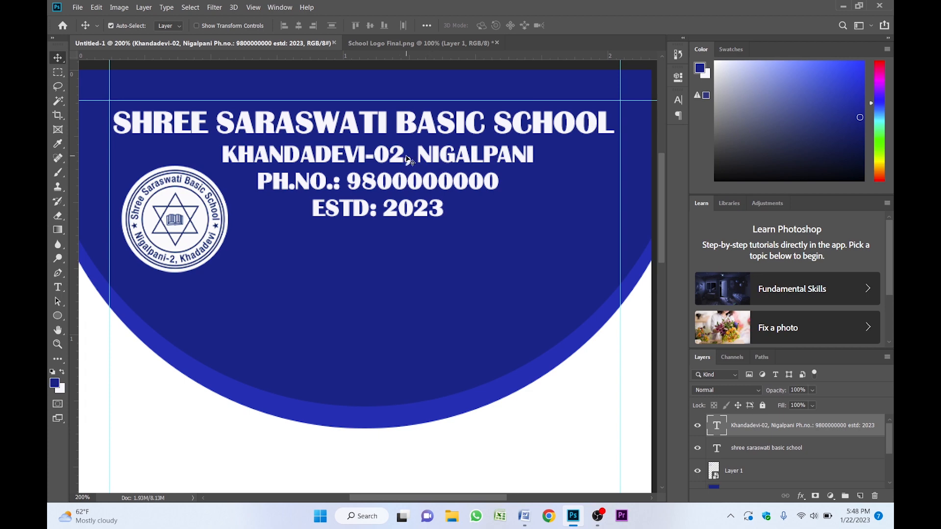
- Select the school logo and nudge it up three steps
{"action": "left_click", "coordinate": [175, 221]}
{"action": "key", "text": "Up"}
{"action": "key", "text": "Up"}
{"action": "key", "text": "Up"}
{"action": "key", "text": "Up"}
{"action": "key", "text": "Up"}
{"action": "key", "text": "Up"}
{"action": "key", "text": "Up"}
{"action": "key", "text": "Up"}
{"action": "key", "text": "Up"}
{"action": "key", "text": "Up"}
{"action": "key", "text": "Up"}
{"action": "key", "text": "Up"}
{"action": "key", "text": "Up"}
{"action": "key", "text": "Up"}
{"action": "key", "text": "Up"}
{"action": "key", "text": "Up"}
{"action": "key", "text": "Up"}
{"action": "key", "text": "Up"}
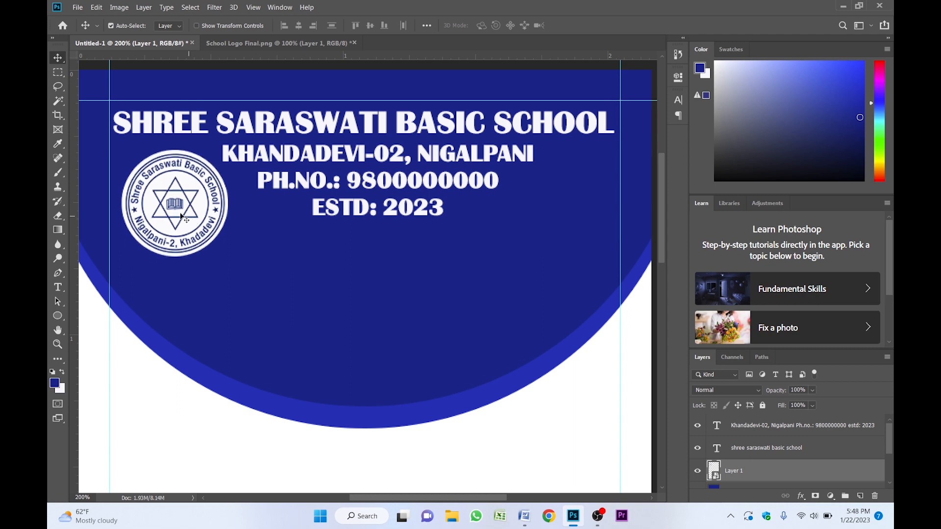
- Enlarge the address text block with Free Transform and nudge it three steps left
{"action": "left_click", "coordinate": [283, 244], "text": "alt"}
{"action": "left_click_drag", "start_coordinate": [340, 221], "coordinate": [372, 198]}
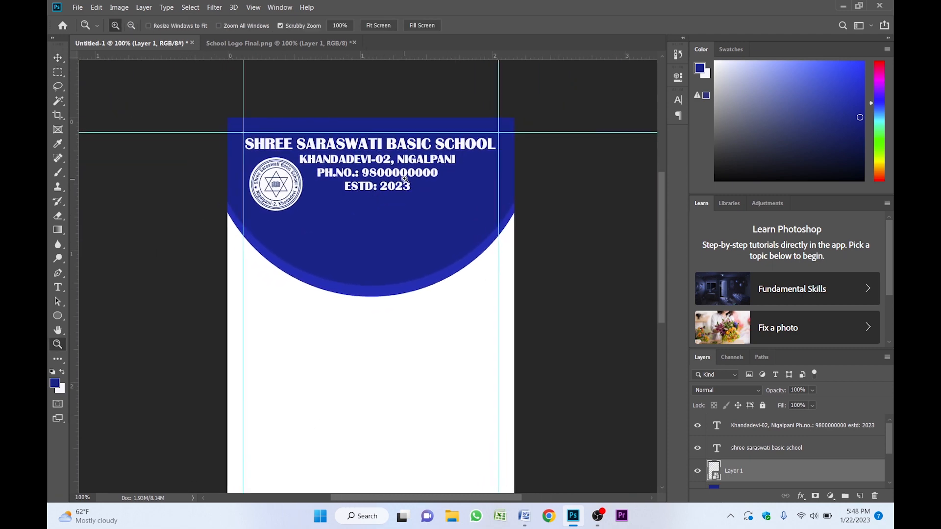
{"action": "left_click", "coordinate": [402, 179], "text": "ctrl"}
{"action": "left_click", "coordinate": [365, 165], "text": "ctrl"}
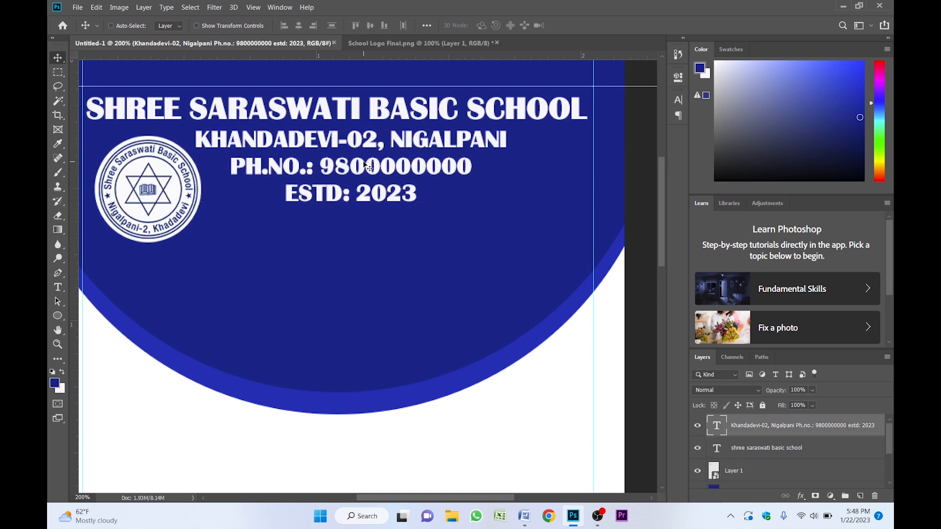
{"action": "key", "text": "ctrl+t"}
{"action": "left_click_drag", "start_coordinate": [504, 206], "coordinate": [543, 216]}
{"action": "key", "text": "Return"}
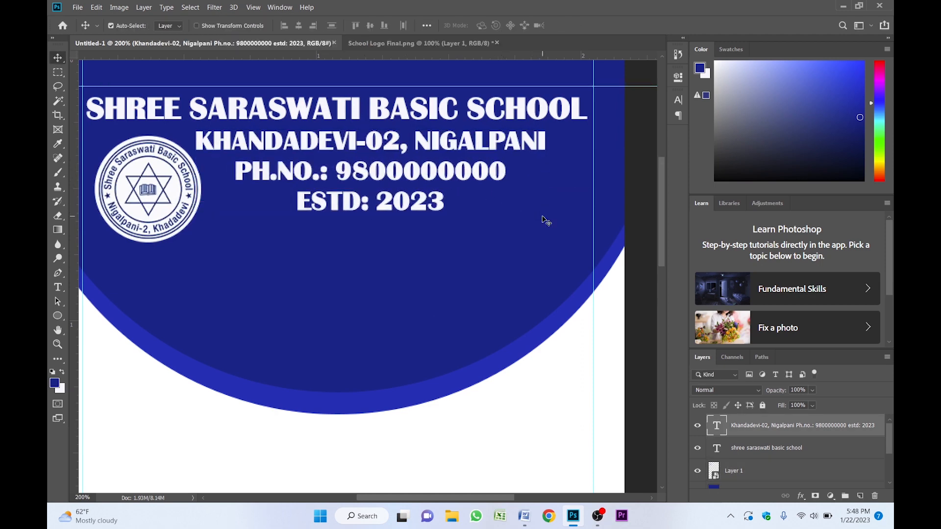
{"action": "key", "text": "Left"}
{"action": "key", "text": "Left"}
{"action": "key", "text": "Left"}
{"action": "key", "text": "Left"}
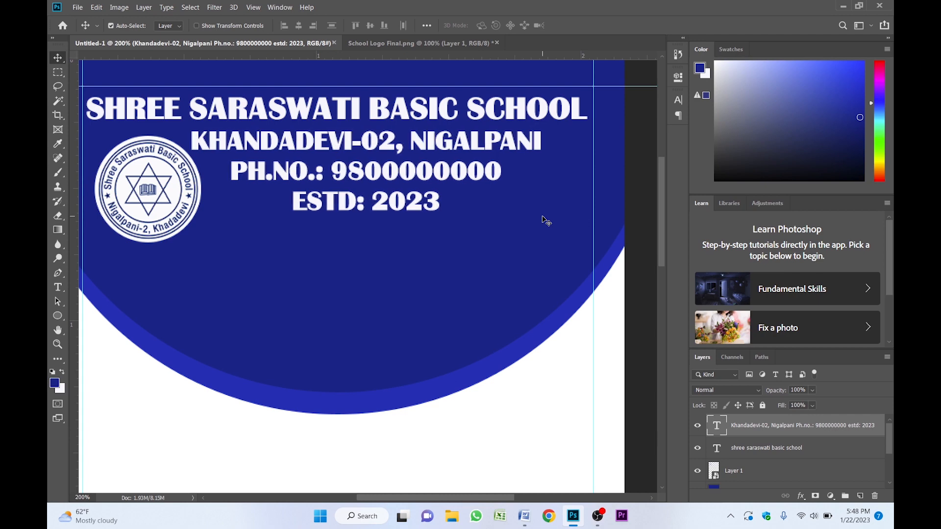
- Nudge the school logo further left and up within the header
{"action": "left_click_drag", "start_coordinate": [257, 202], "coordinate": [384, 215]}
{"action": "left_click", "coordinate": [270, 192]}
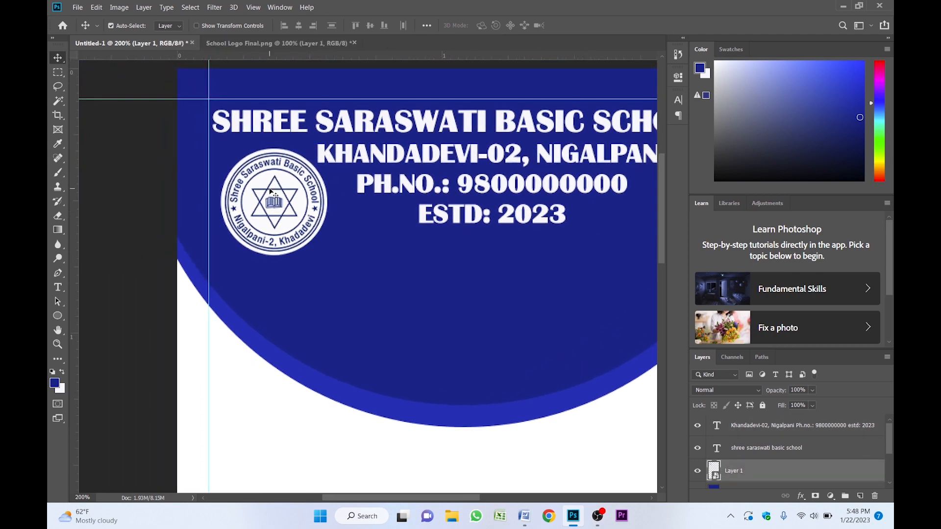
{"action": "key", "text": "Left"}
{"action": "key", "text": "Left"}
{"action": "key", "text": "Left"}
{"action": "key", "text": "Left"}
{"action": "key", "text": "Left"}
{"action": "key", "text": "Left"}
{"action": "key", "text": "Left"}
{"action": "key", "text": "Left"}
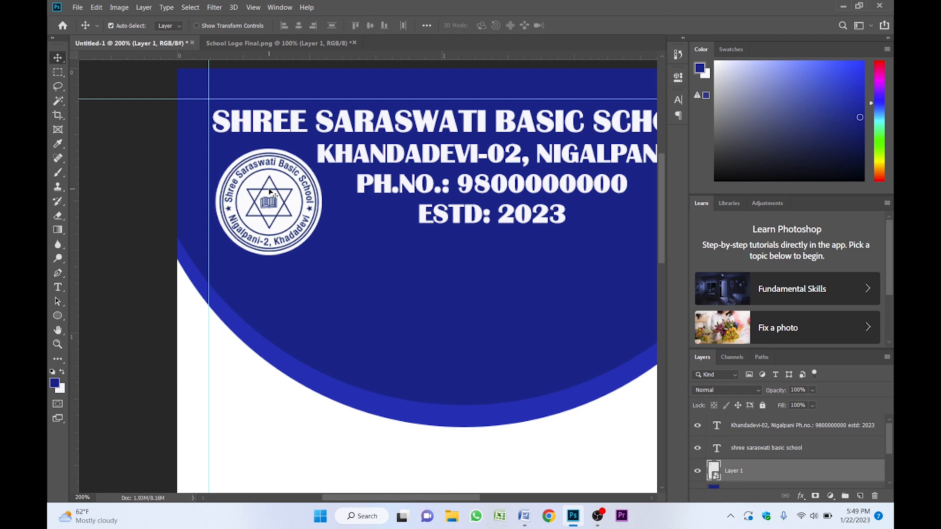
{"action": "key", "text": "Up"}
{"action": "key", "text": "Up"}
{"action": "key", "text": "Left"}
{"action": "key", "text": "Left"}
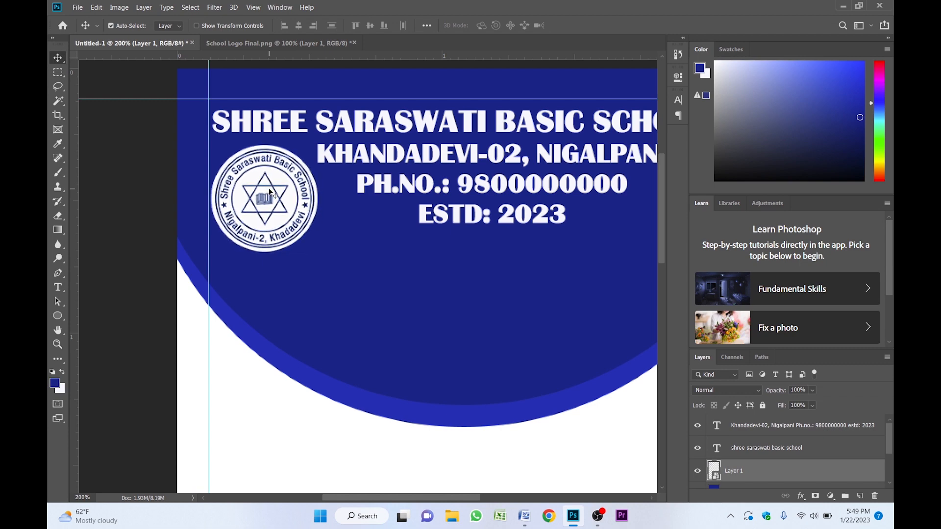
- Nudge the address text block down one step
{"action": "left_click_drag", "start_coordinate": [354, 220], "coordinate": [274, 227]}
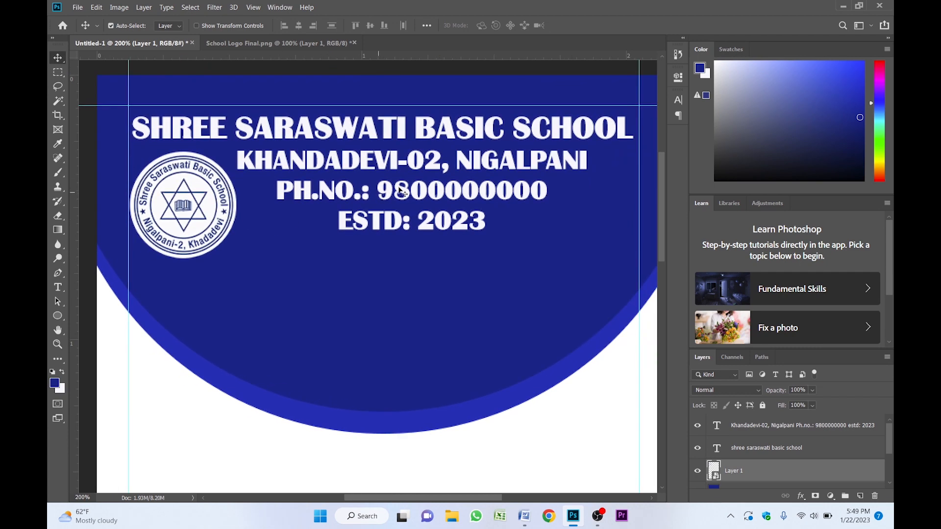
{"action": "left_click", "coordinate": [419, 180]}
{"action": "key", "text": "Down"}
{"action": "key", "text": "Down"}
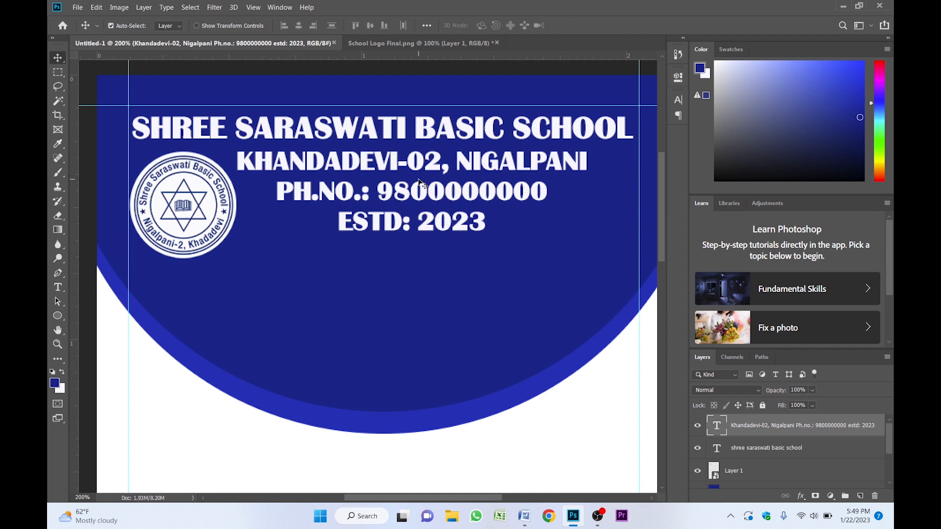
{"action": "key", "text": "Up"}
{"action": "key", "text": "alt+space"}
{"action": "left_click", "coordinate": [431, 253], "text": "alt"}
{"action": "left_click_drag", "start_coordinate": [417, 266], "coordinate": [453, 228]}
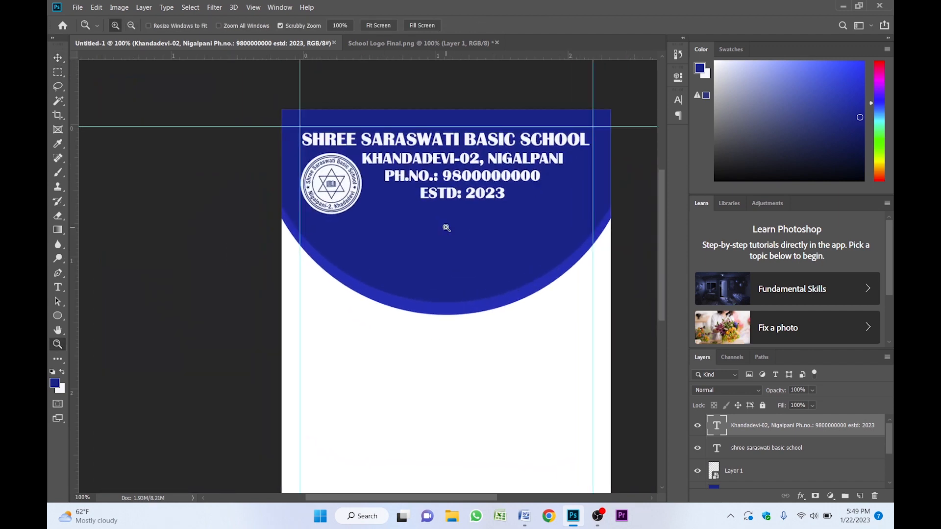
- Duplicate the address text block below the original and open the copy for text editing
{"action": "left_click", "coordinate": [447, 227]}
{"action": "key", "text": "v"}
{"action": "left_click_drag", "start_coordinate": [457, 169], "coordinate": [426, 252]}
{"action": "double_click", "coordinate": [407, 234]}
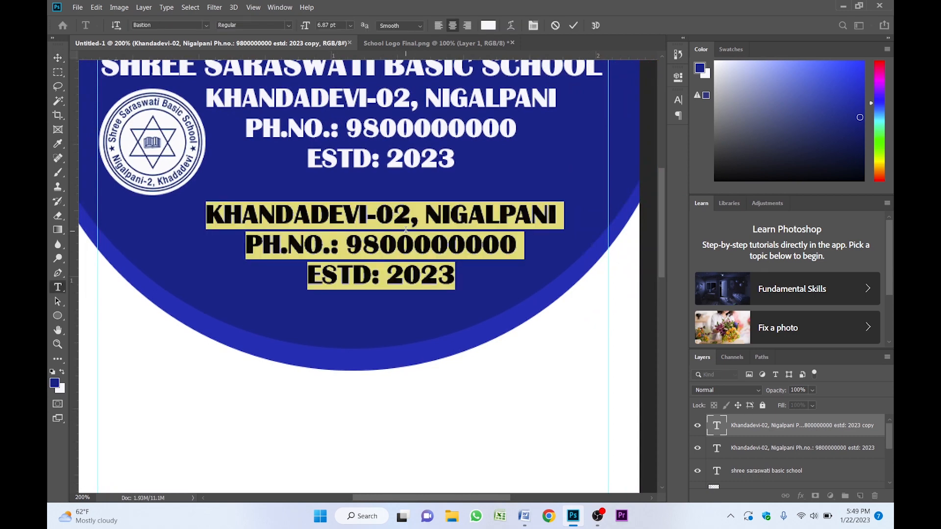
- Change the copied text's font to CV Ganesh and turn off all caps
{"action": "left_click", "coordinate": [678, 101]}
{"action": "left_click", "coordinate": [592, 114]}
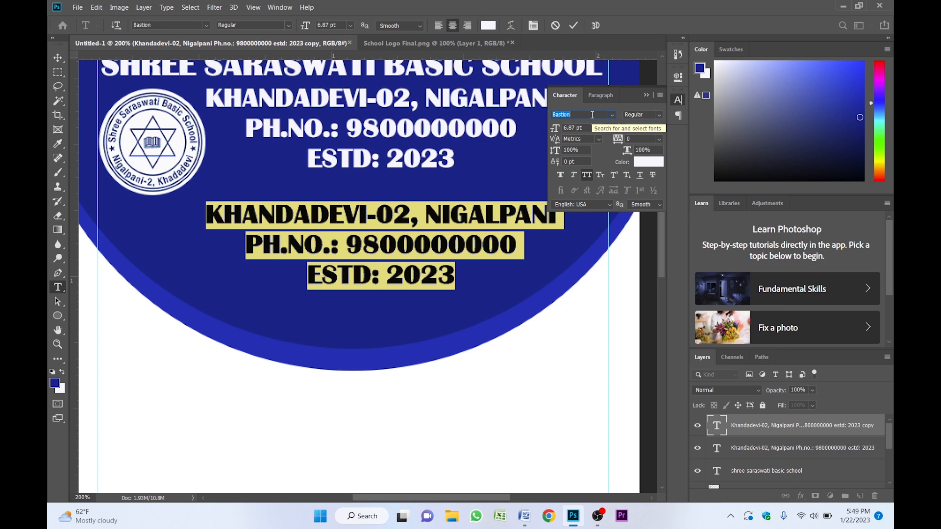
{"action": "type", "text": "ganesh"}
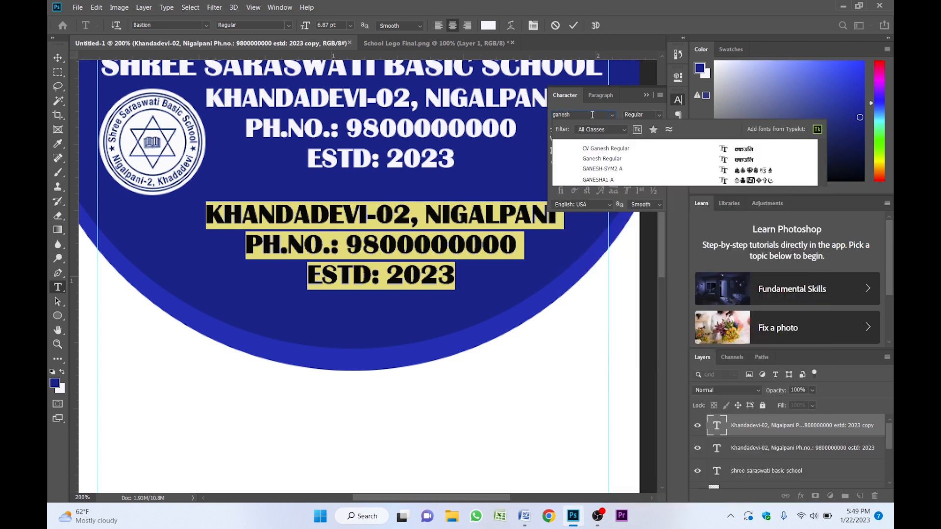
{"action": "left_click", "coordinate": [600, 147]}
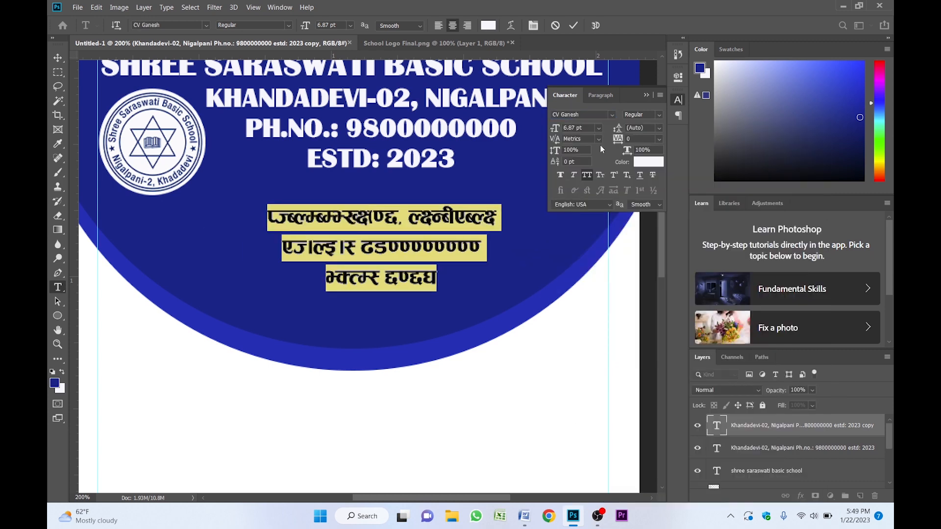
{"action": "left_click", "coordinate": [587, 175]}
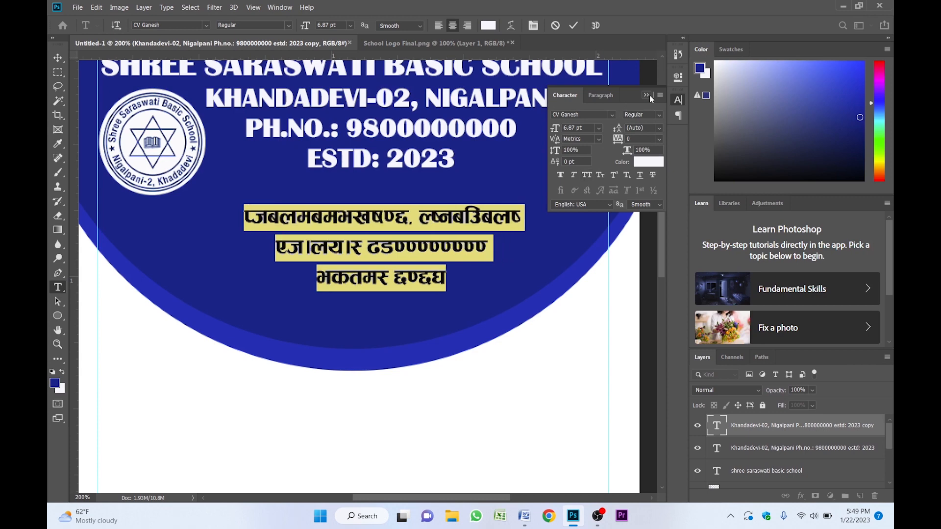
- Replace the copied text with the Nepali heading "शिक्षक परिचय-पत्र" and commit it
{"action": "left_click", "coordinate": [386, 233]}
{"action": "key", "text": "ctrl+a"}
{"action": "key", "text": "BackSpace"}
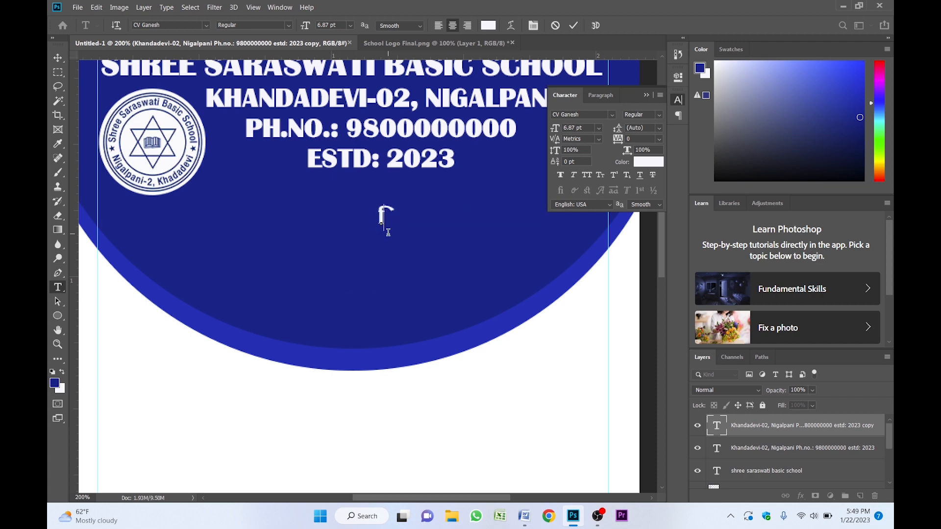
{"action": "type", "text": "lzIfs kl/ro–kq"}
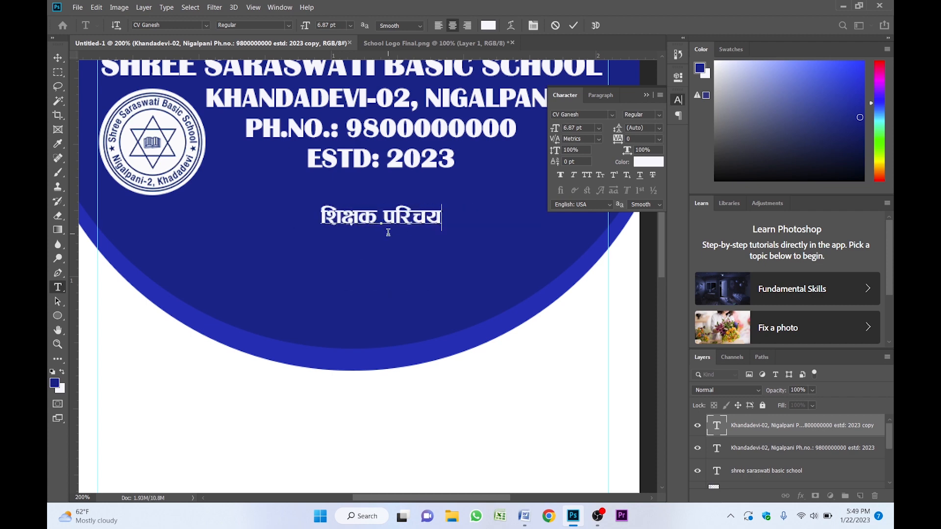
{"action": "key", "text": "ctrl+Return"}
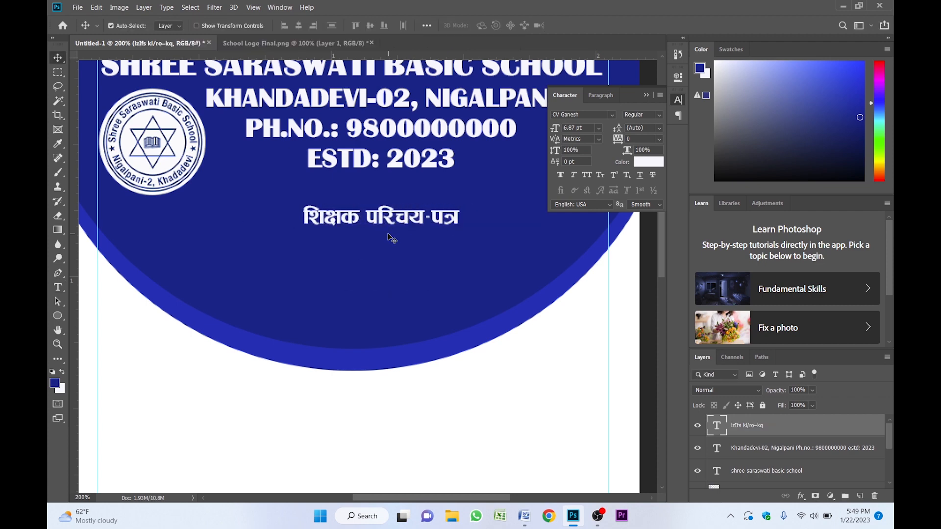
- Move the Nepali heading left and enlarge it with Free Transform
{"action": "left_click", "coordinate": [647, 94]}
{"action": "left_click_drag", "start_coordinate": [347, 225], "coordinate": [307, 226]}
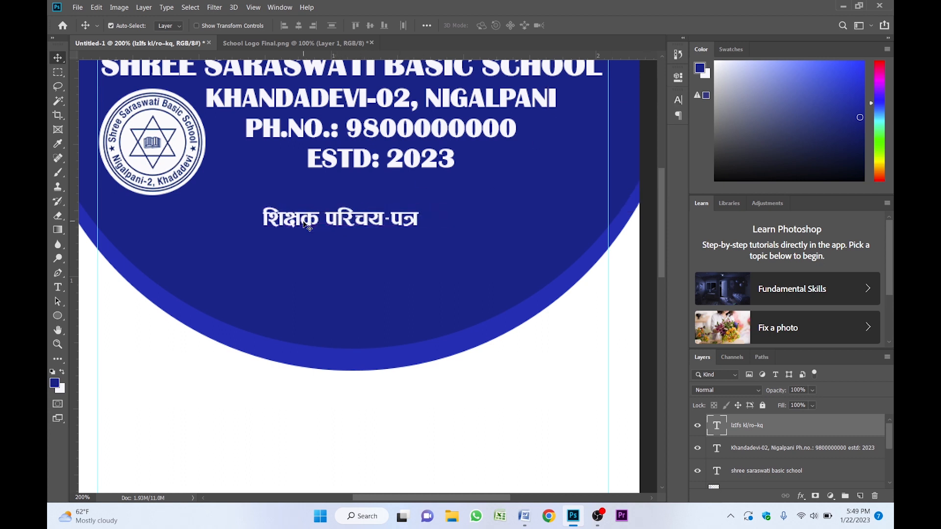
{"action": "key", "text": "ctrl+t"}
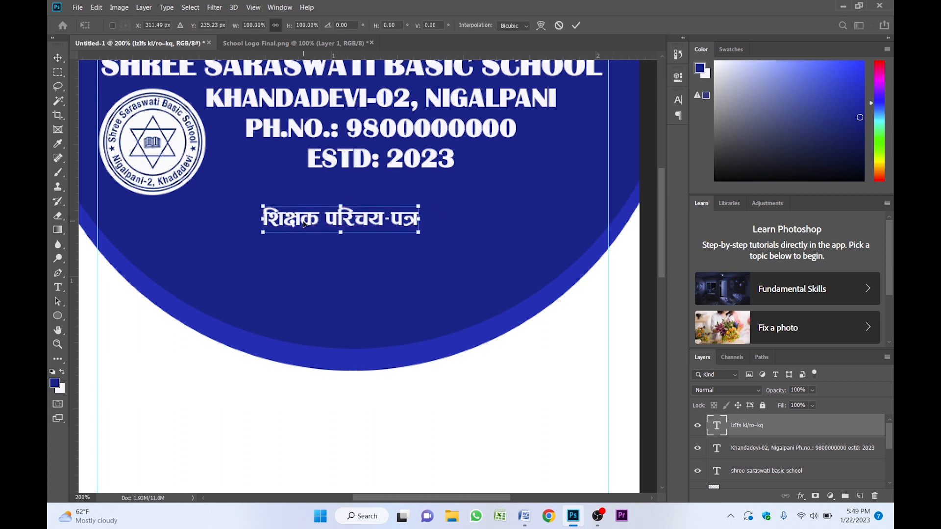
{"action": "left_click_drag", "start_coordinate": [417, 232], "coordinate": [490, 249]}
{"action": "key", "text": "Return"}
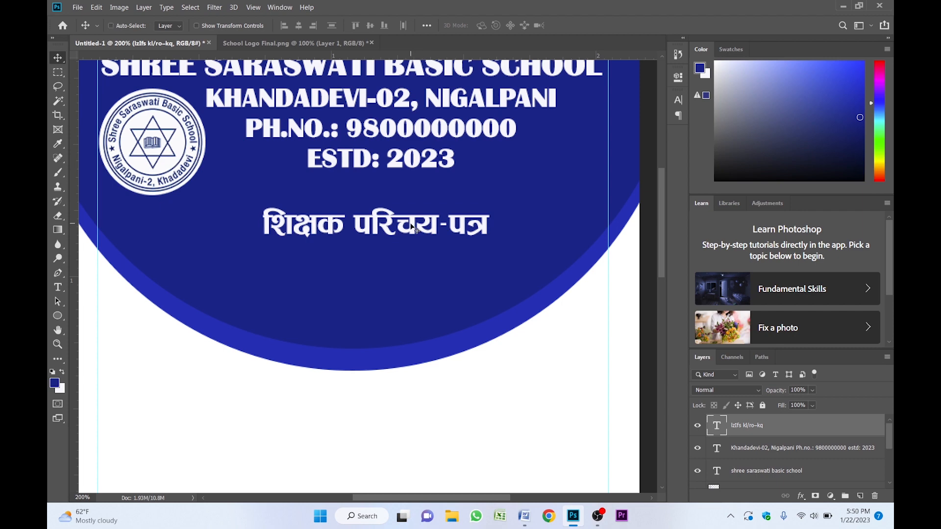
- Center the Nepali heading horizontally on the card and nudge it up three steps
{"action": "key", "text": "ctrl+a"}
{"action": "left_click", "coordinate": [300, 26]}
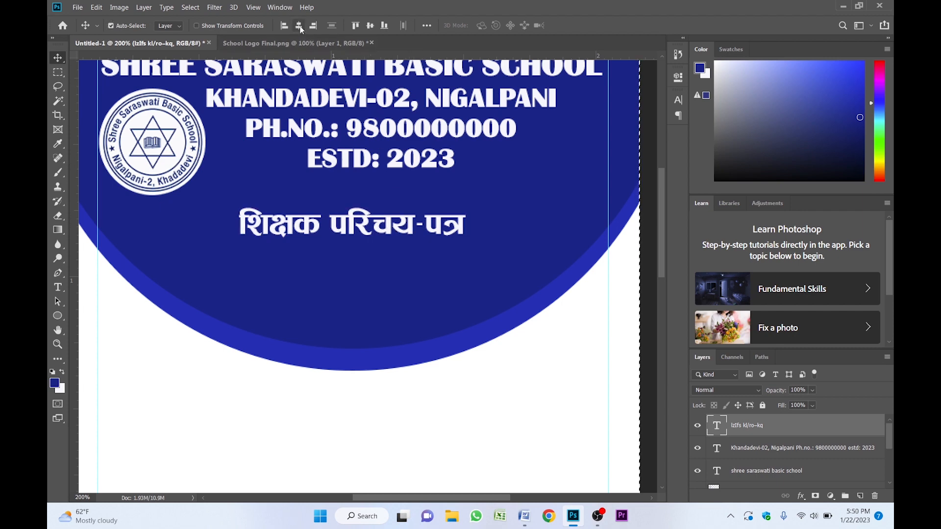
{"action": "key", "text": "ctrl+d"}
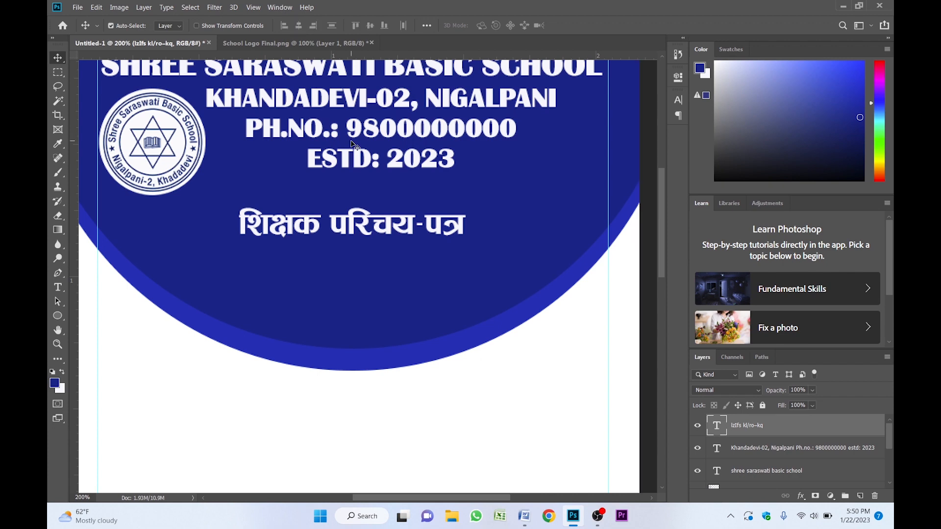
{"action": "key", "text": "shift+Up"}
{"action": "key", "text": "shift+Up"}
{"action": "key", "text": "shift+Up"}
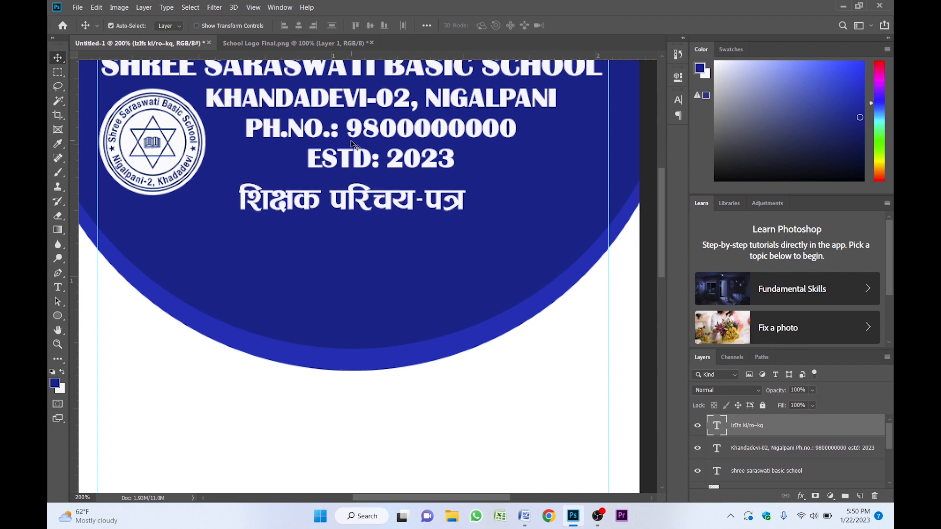
- Set the foreground color to bright yellow and fill the Nepali heading with it
{"action": "left_click", "coordinate": [58, 384]}
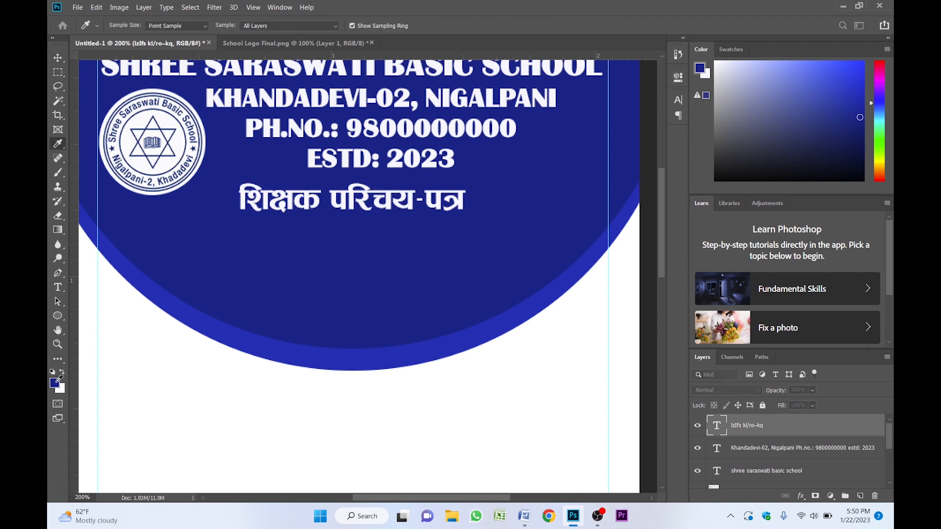
{"action": "left_click_drag", "start_coordinate": [744, 355], "coordinate": [743, 351]}
{"action": "left_click", "coordinate": [727, 232]}
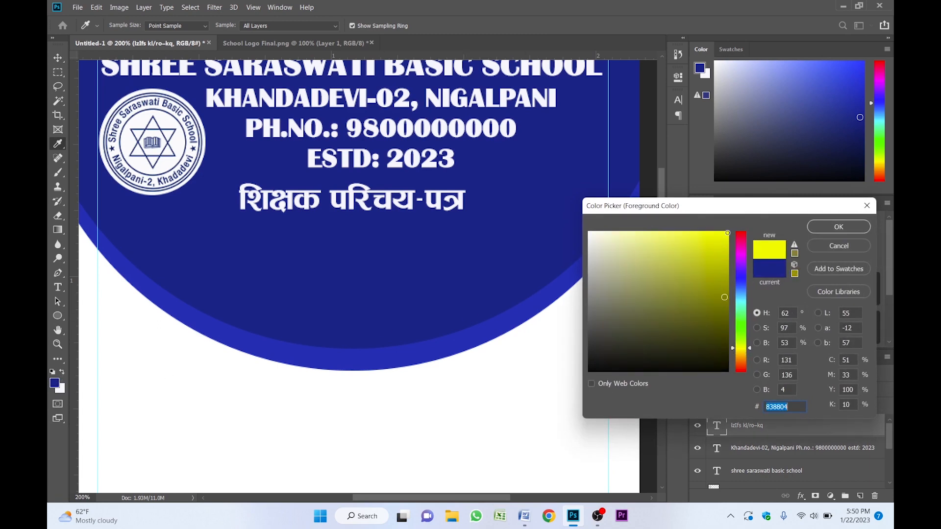
{"action": "left_click", "coordinate": [838, 227]}
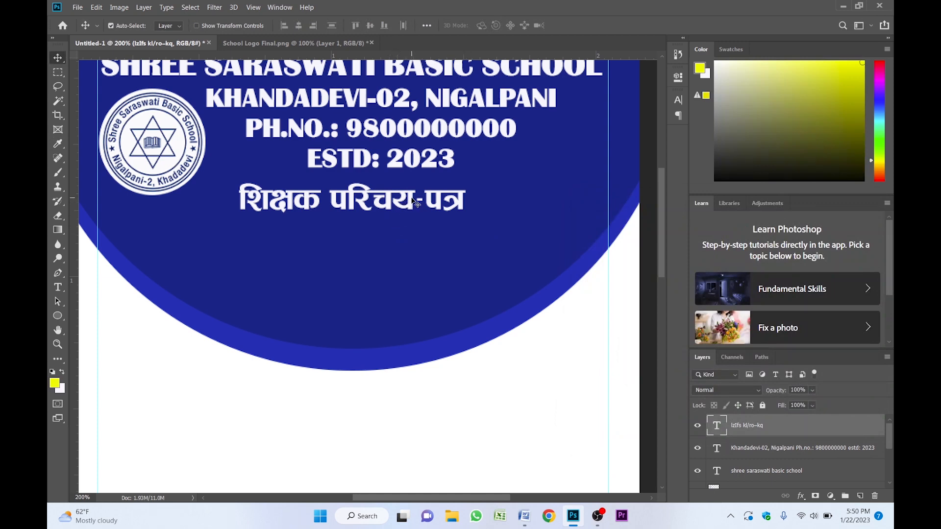
{"action": "key", "text": "alt+BackSpace"}
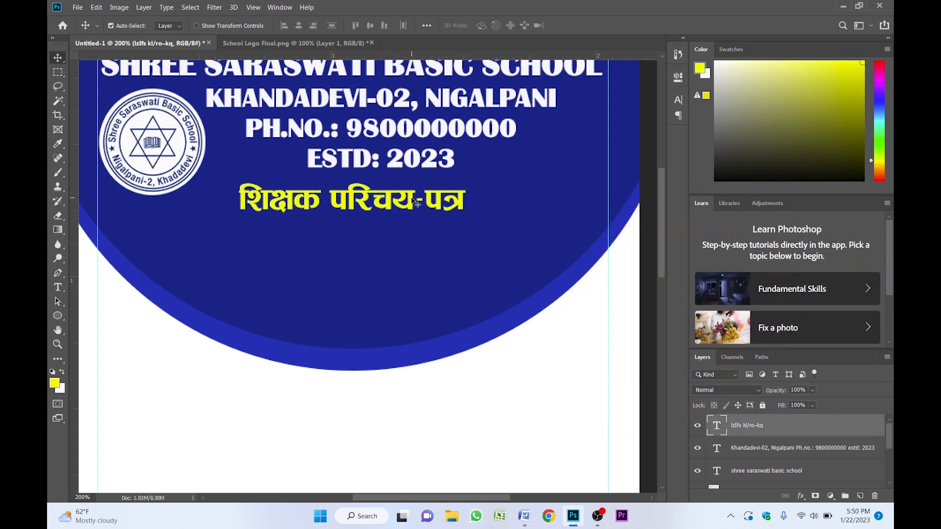
- Examine the header layout at different zoom levels
{"action": "key", "text": "z"}
{"action": "left_click", "coordinate": [401, 214], "text": "alt"}
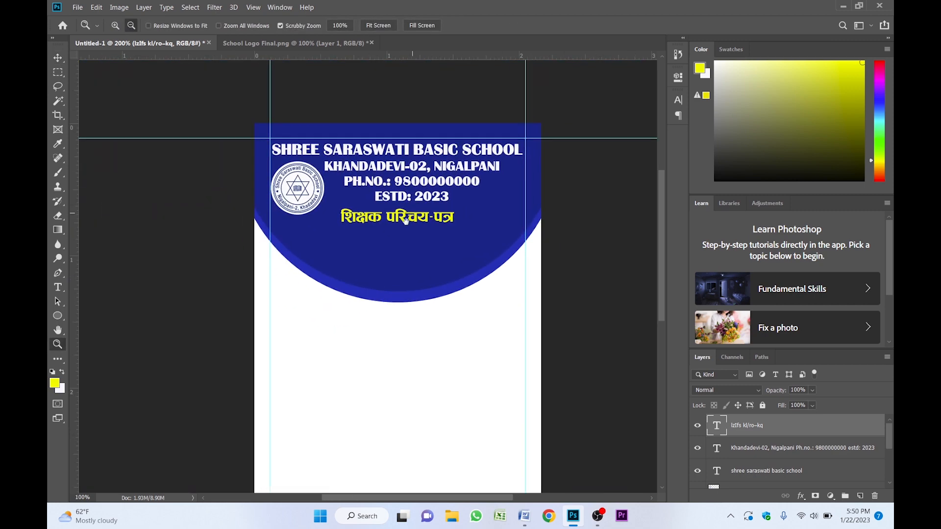
{"action": "left_click", "coordinate": [391, 228]}
{"action": "left_click", "coordinate": [390, 228]}
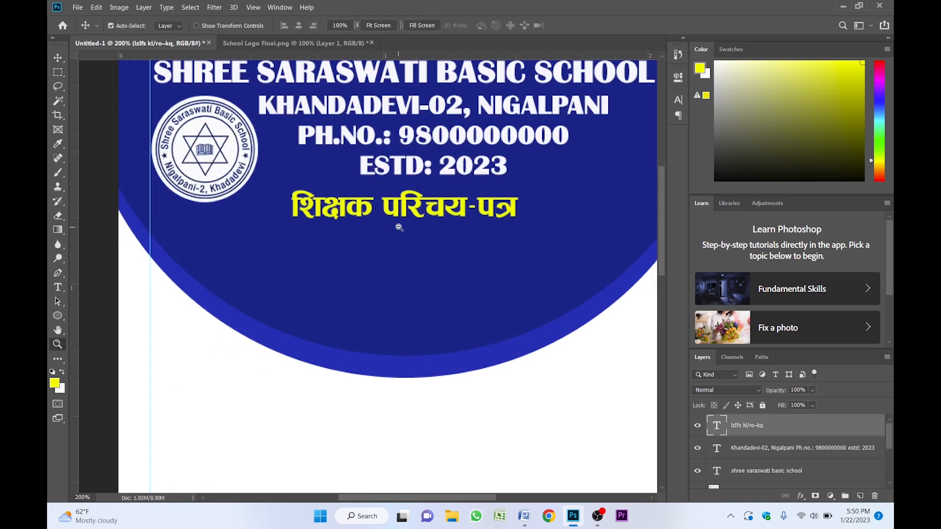
{"action": "left_click", "coordinate": [400, 220], "text": "alt"}
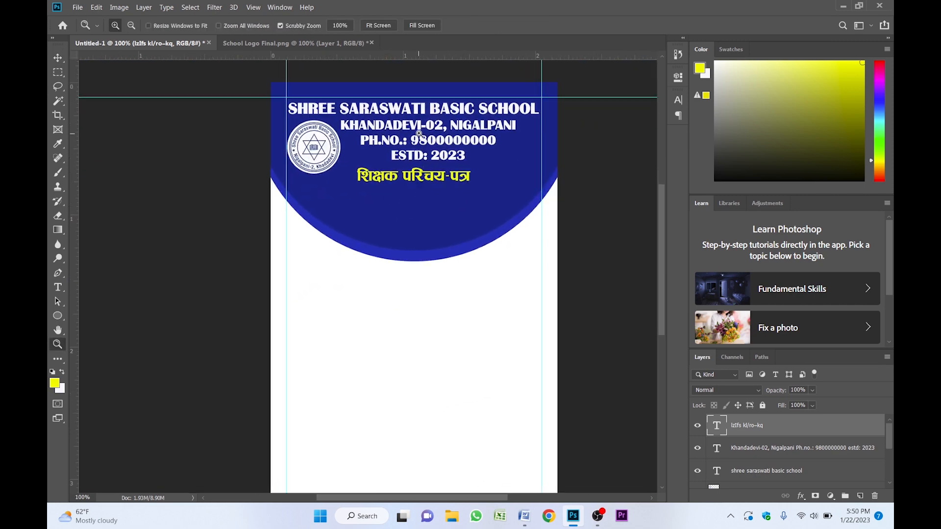
{"action": "left_click", "coordinate": [420, 142]}
{"action": "left_click", "coordinate": [419, 133]}
{"action": "left_click", "coordinate": [414, 143], "text": "alt"}
{"action": "key", "text": "v"}
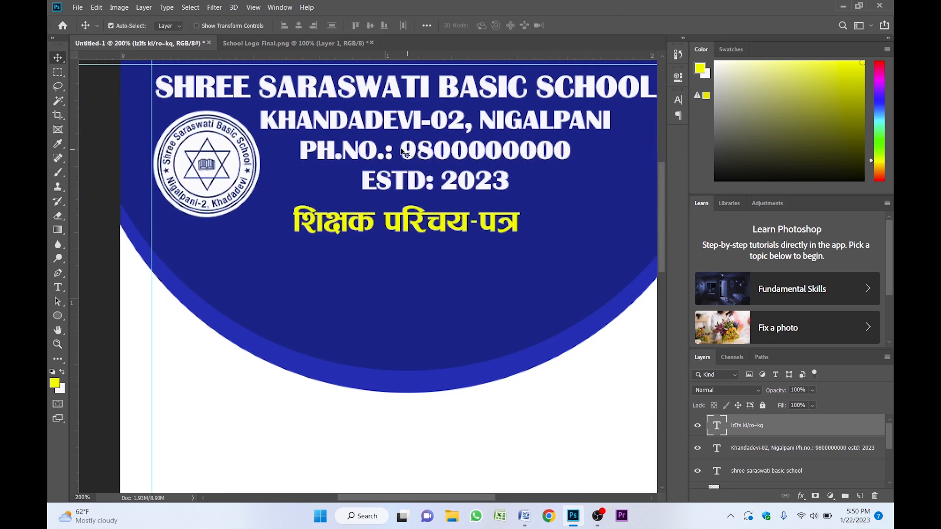
- Set the phone and established-year lines of the address text to 6 pt
{"action": "left_click", "coordinate": [401, 150]}
{"action": "double_click", "coordinate": [402, 151]}
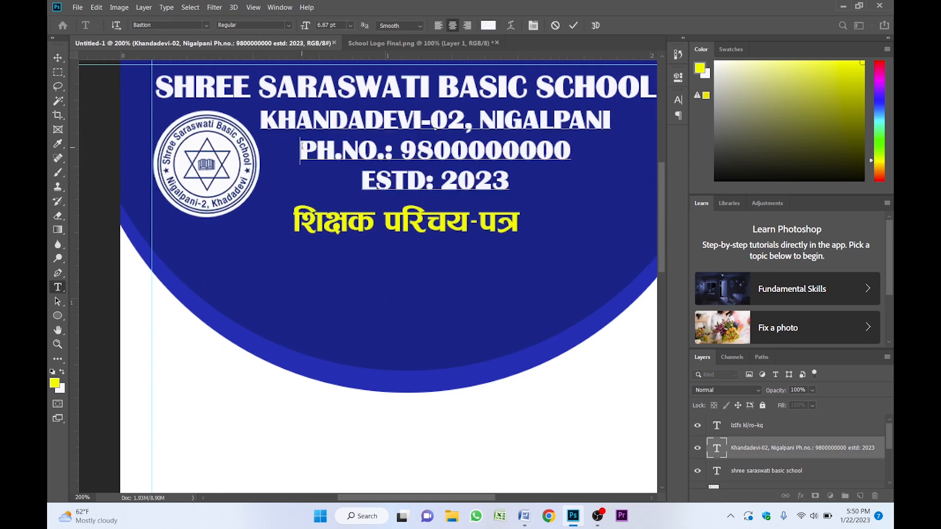
{"action": "left_click_drag", "start_coordinate": [300, 149], "coordinate": [496, 184]}
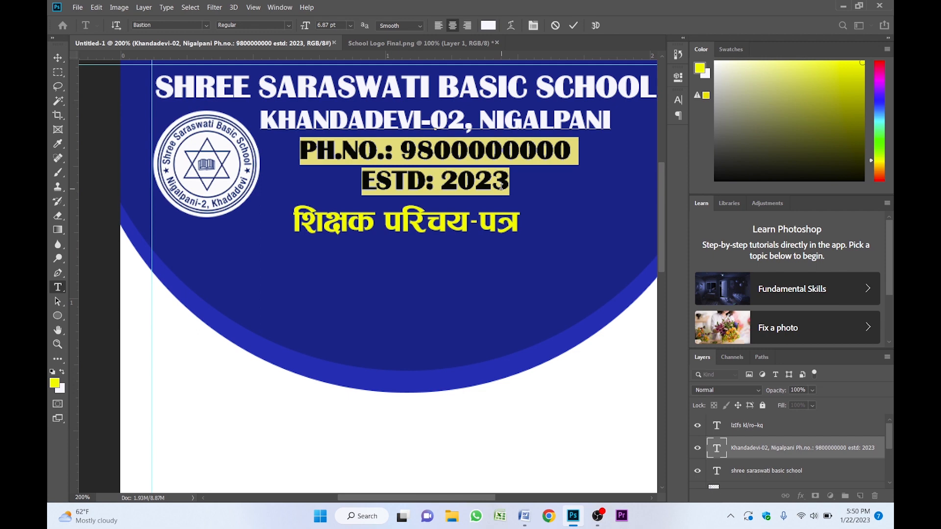
{"action": "left_click", "coordinate": [677, 99]}
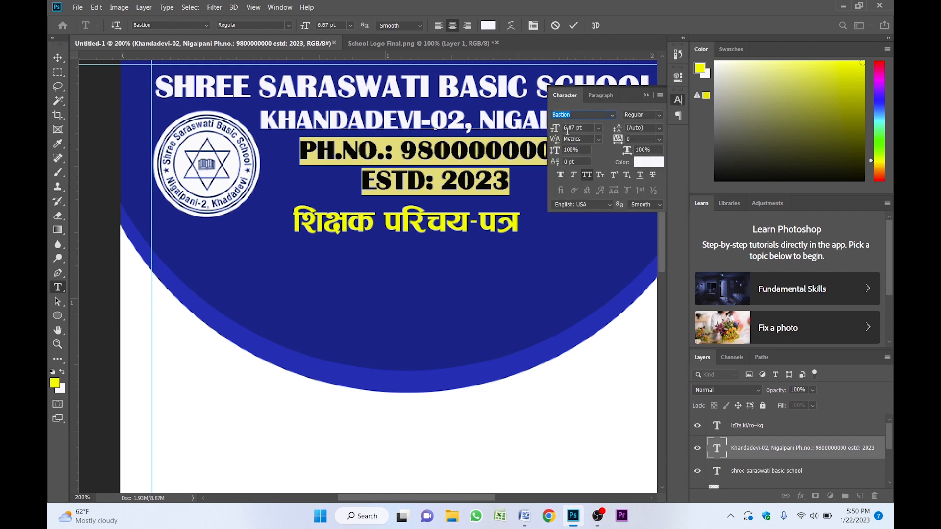
{"action": "left_click", "coordinate": [568, 129]}
{"action": "type", "text": "6"}
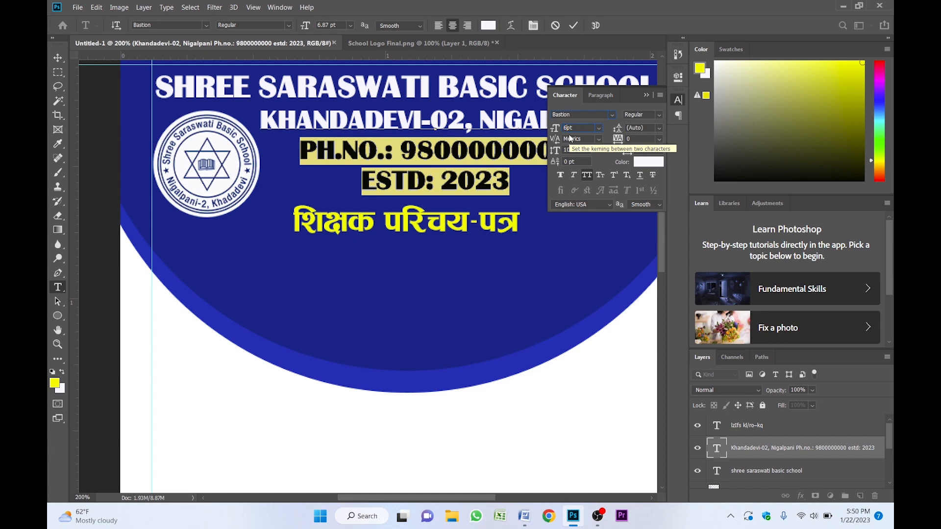
{"action": "key", "text": "Return"}
{"action": "key", "text": "ctrl+Return"}
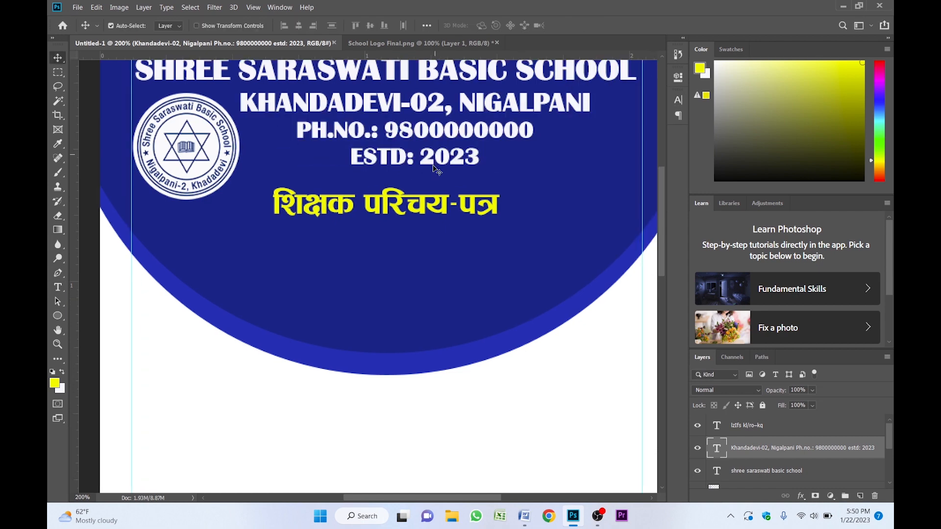
- Draw a yellow rounded rectangle about 239 × 276 px below the Nepali heading as a photo frame
{"action": "key", "text": "ctrl+space"}
{"action": "left_click", "coordinate": [413, 242], "text": "alt"}
{"action": "left_click_drag", "start_coordinate": [414, 242], "coordinate": [419, 219]}
{"action": "key", "text": "ctrl+r"}
{"action": "key", "text": "v"}
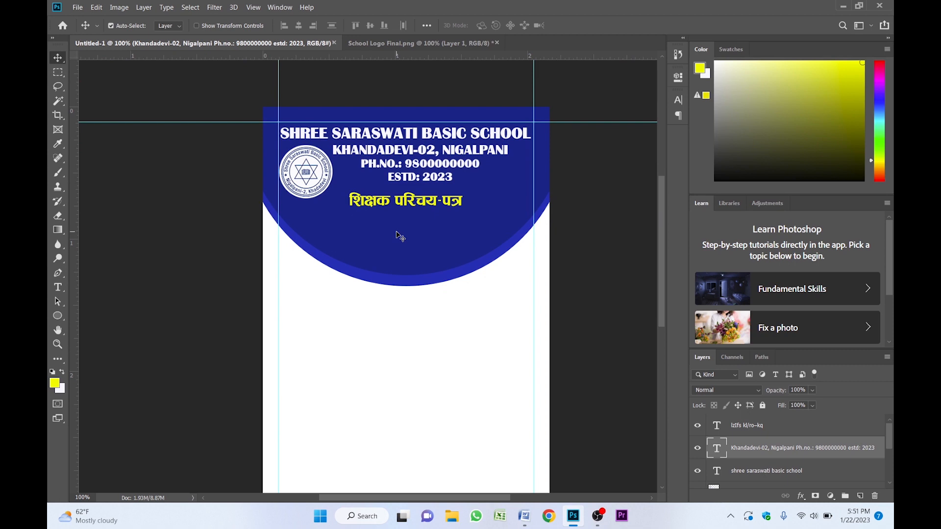
{"action": "left_click", "coordinate": [62, 318]}
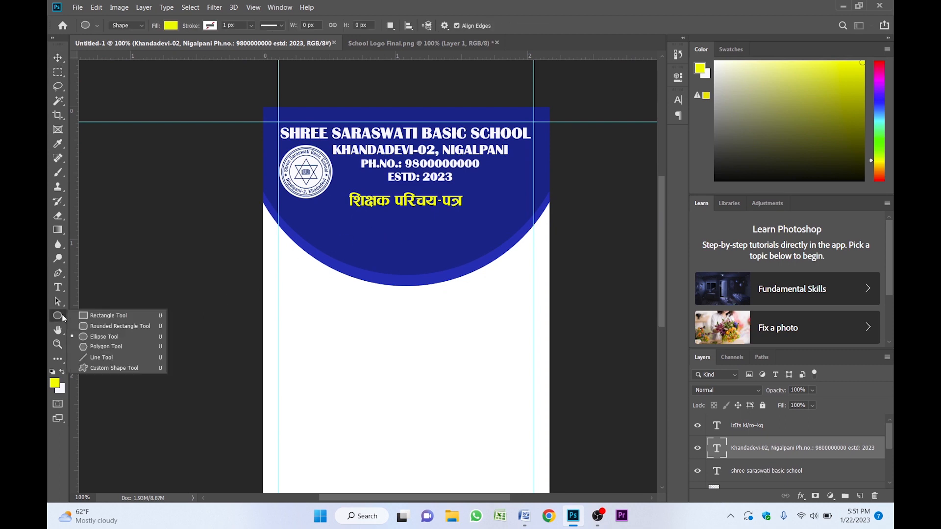
{"action": "left_click", "coordinate": [109, 327]}
{"action": "mouse_move", "coordinate": [375, 234]}
{"action": "left_mouse_down"}
{"action": "mouse_move", "coordinate": [443, 300]}
{"action": "mouse_move", "coordinate": [439, 321]}
{"action": "mouse_move", "coordinate": [432, 315]}
{"action": "mouse_move", "coordinate": [462, 323]}
{"action": "mouse_move", "coordinate": [449, 336]}
{"action": "mouse_move", "coordinate": [454, 344]}
{"action": "left_mouse_up"}
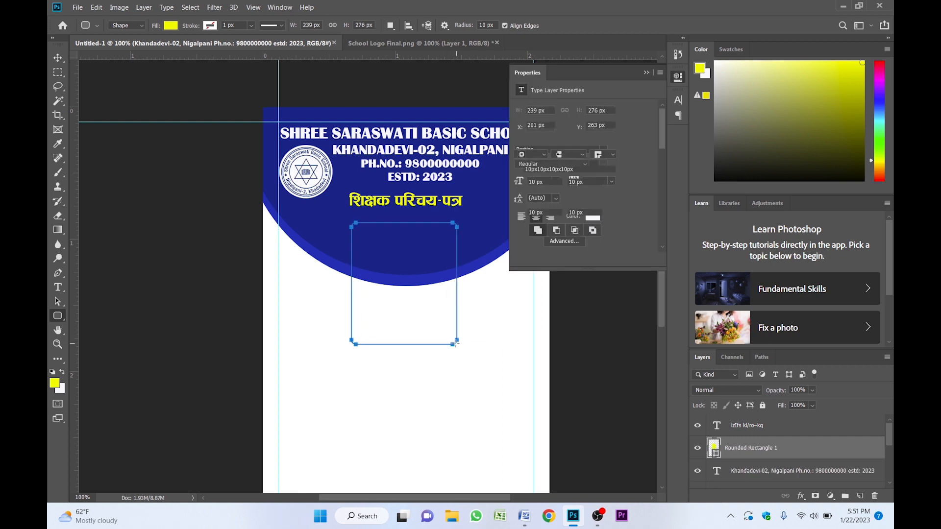
{"action": "key", "text": "v"}
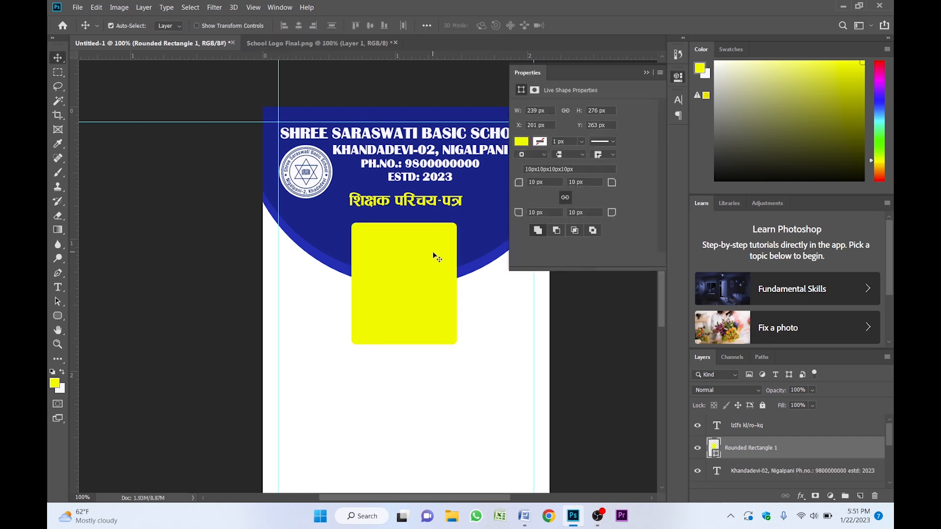
{"action": "left_click", "coordinate": [647, 72]}
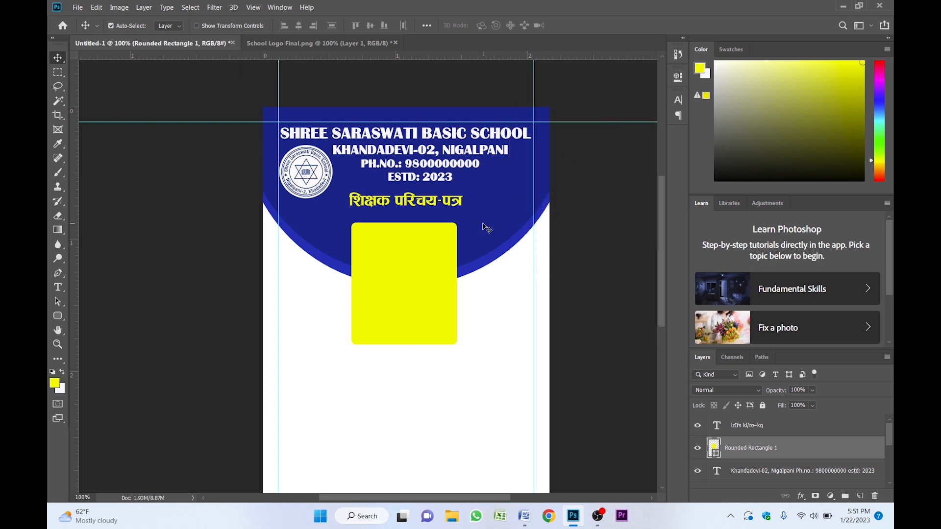
- Center the yellow photo frame horizontally on the card
{"action": "left_click", "coordinate": [510, 347]}
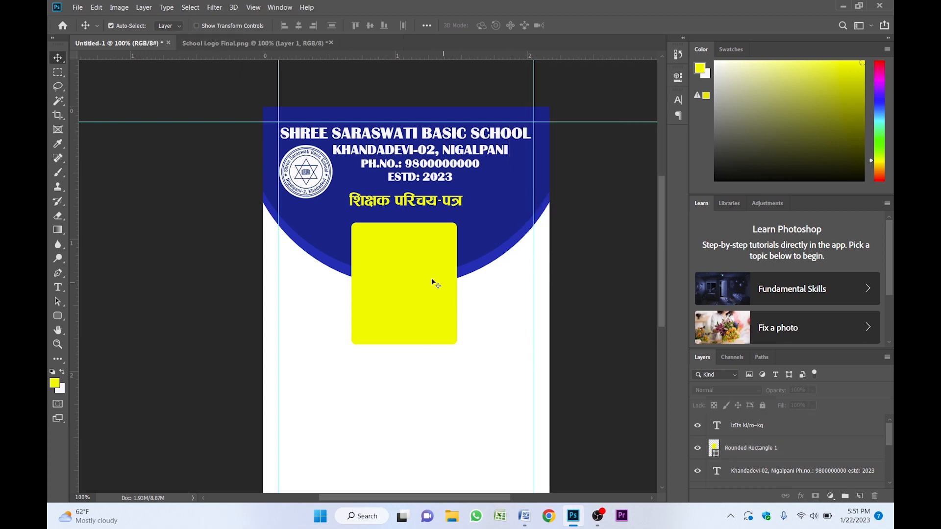
{"action": "left_click", "coordinate": [405, 282]}
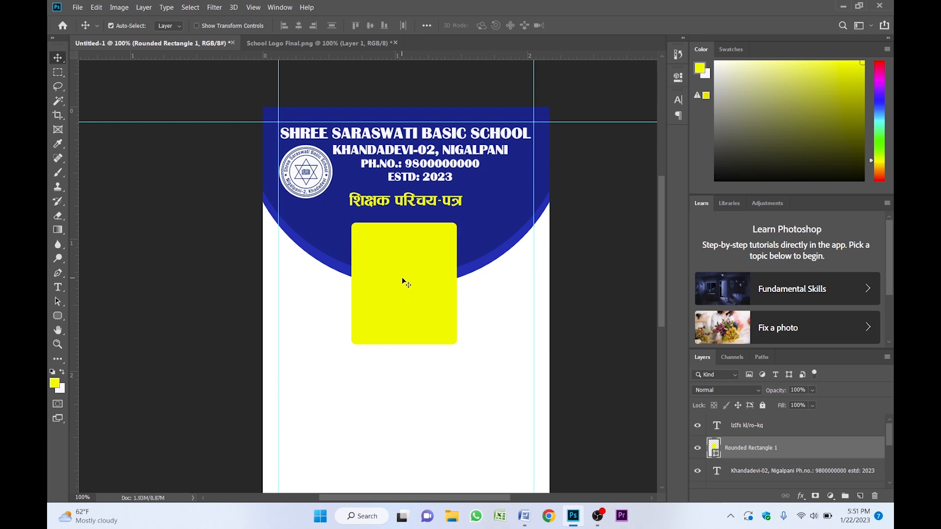
{"action": "key", "text": "ctrl+a"}
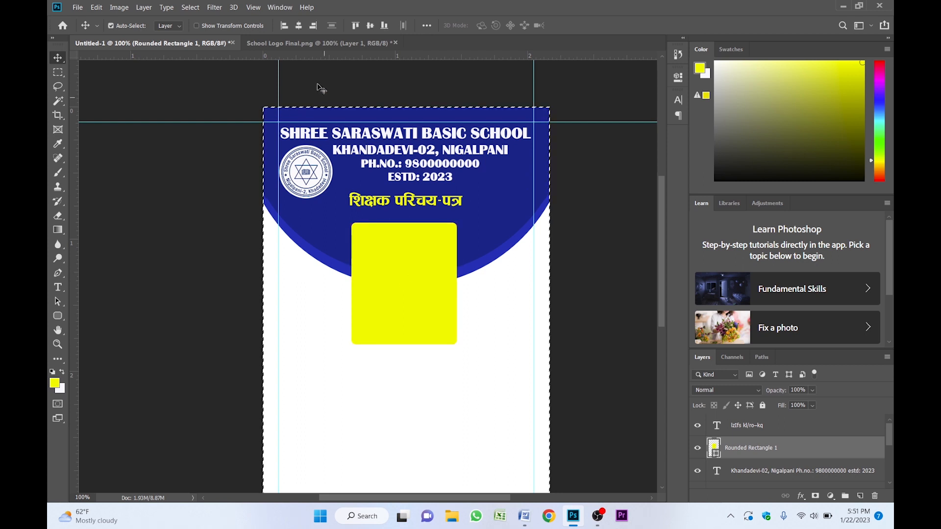
{"action": "left_click", "coordinate": [298, 27]}
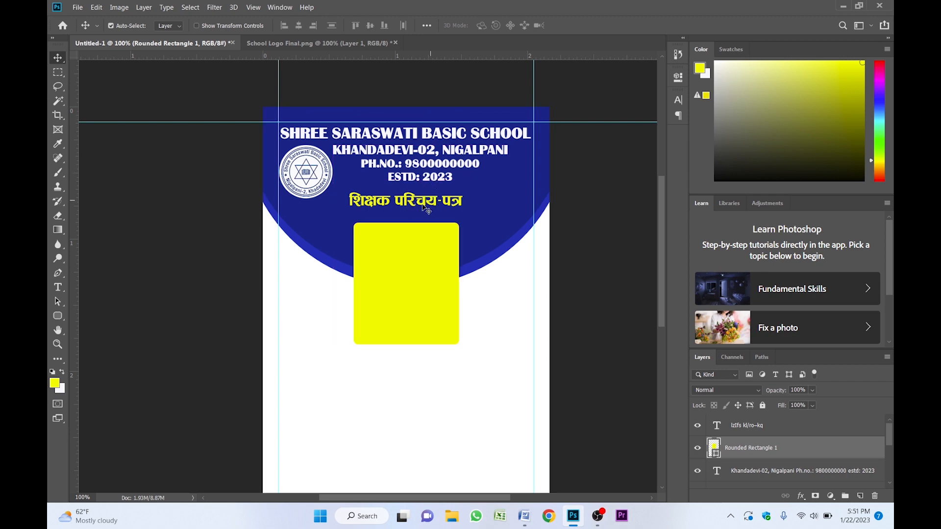
{"action": "key", "text": "z"}
{"action": "key", "text": "ctrl+d"}
- Nudge the Nepali heading down three pixels
{"action": "left_click", "coordinate": [417, 210]}
{"action": "key", "text": "v"}
{"action": "left_click", "coordinate": [403, 188]}
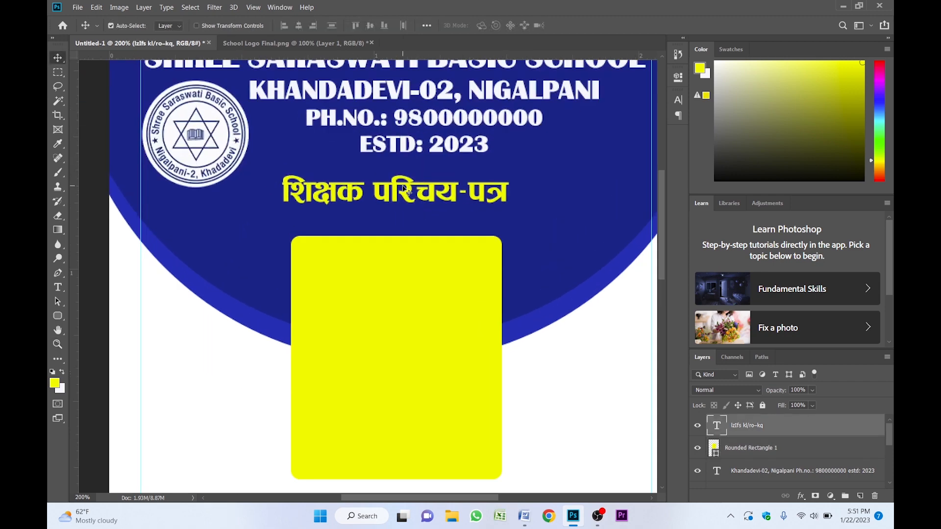
{"action": "key", "text": "Down"}
{"action": "key", "text": "Down"}
{"action": "key", "text": "Down"}
{"action": "key", "text": "Down"}
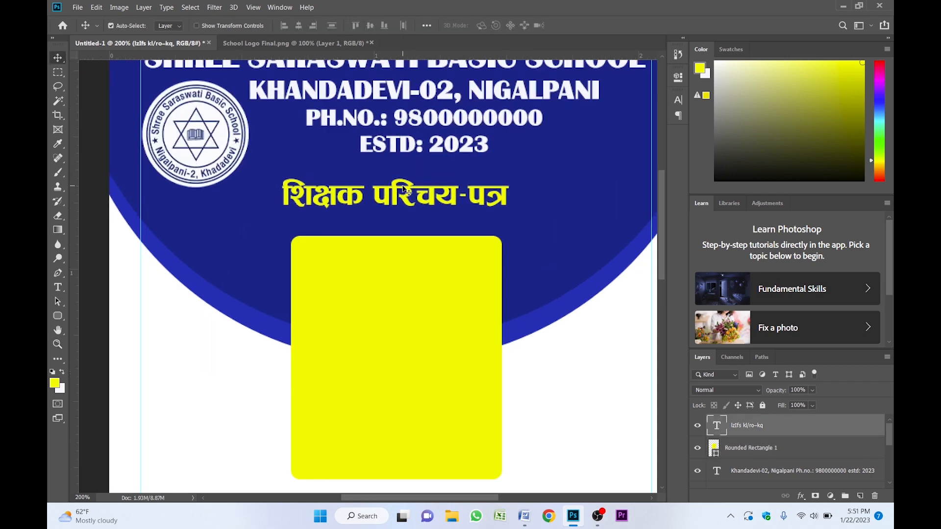
{"action": "key", "text": "z"}
{"action": "left_click", "coordinate": [417, 134], "text": "alt"}
{"action": "key", "text": "v"}
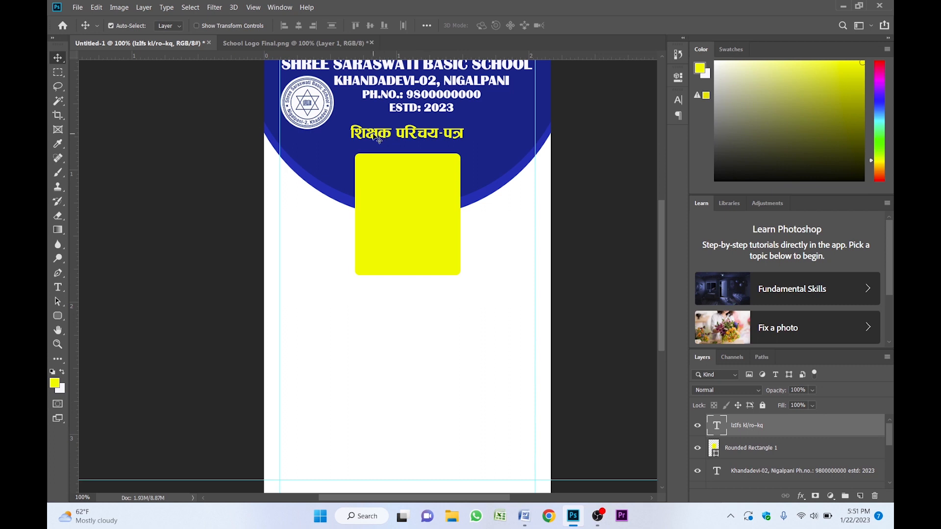
- Duplicate the Nepali heading and place the copy below the photo frame
{"action": "left_click_drag", "start_coordinate": [379, 141], "coordinate": [400, 303]}
{"action": "key", "text": "ctrl+space"}
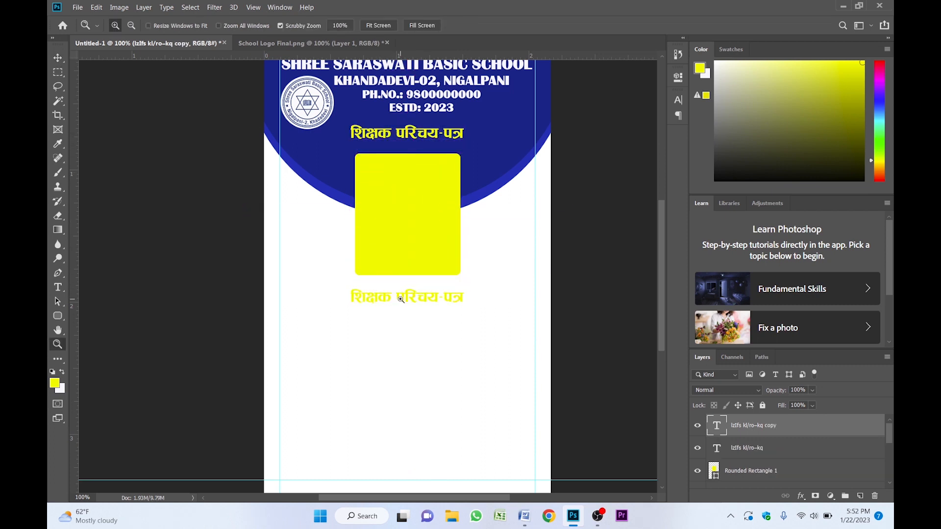
{"action": "left_click", "coordinate": [401, 302]}
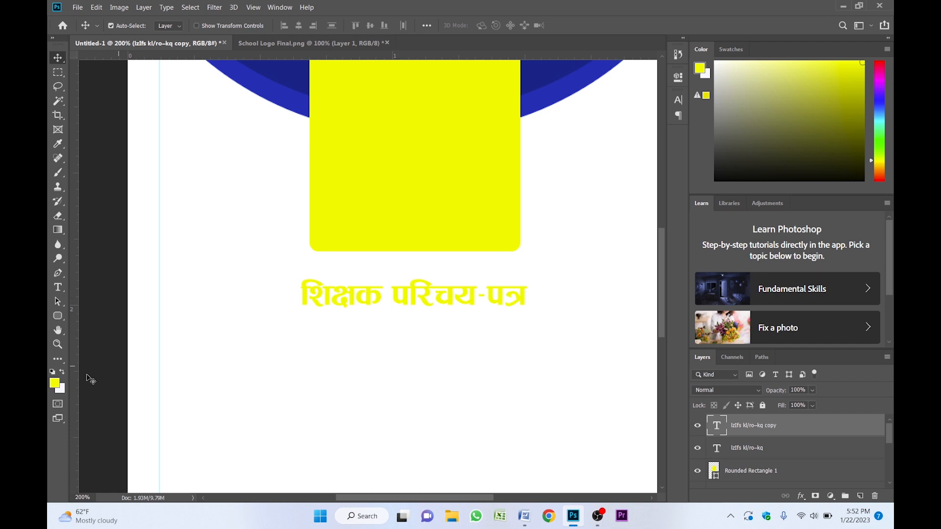
- Set the foreground color to red (fc0303) and fill the duplicated heading text with it
{"action": "left_click", "coordinate": [56, 383]}
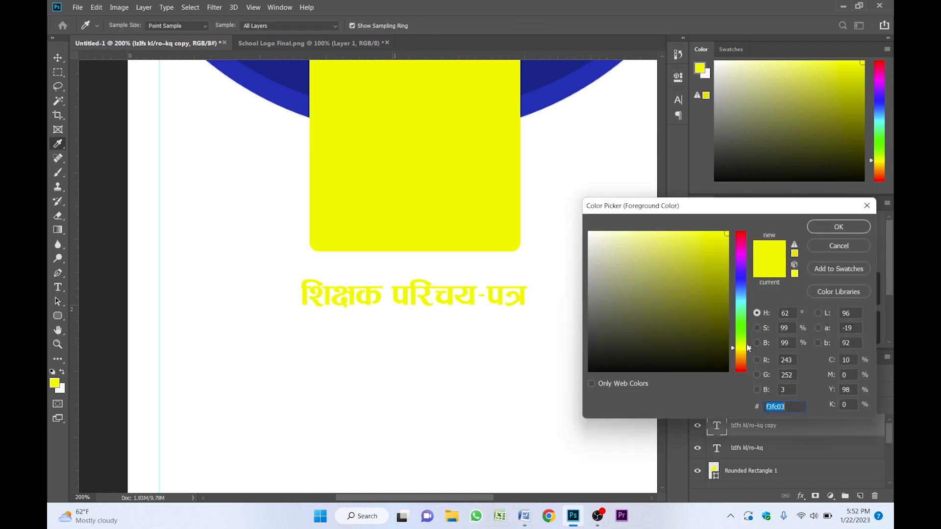
{"action": "left_click", "coordinate": [745, 372]}
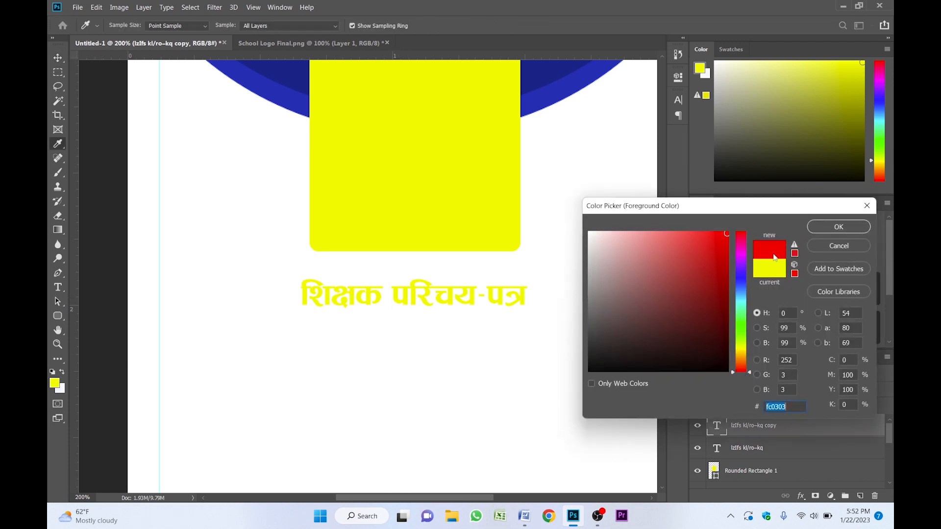
{"action": "left_click", "coordinate": [833, 227]}
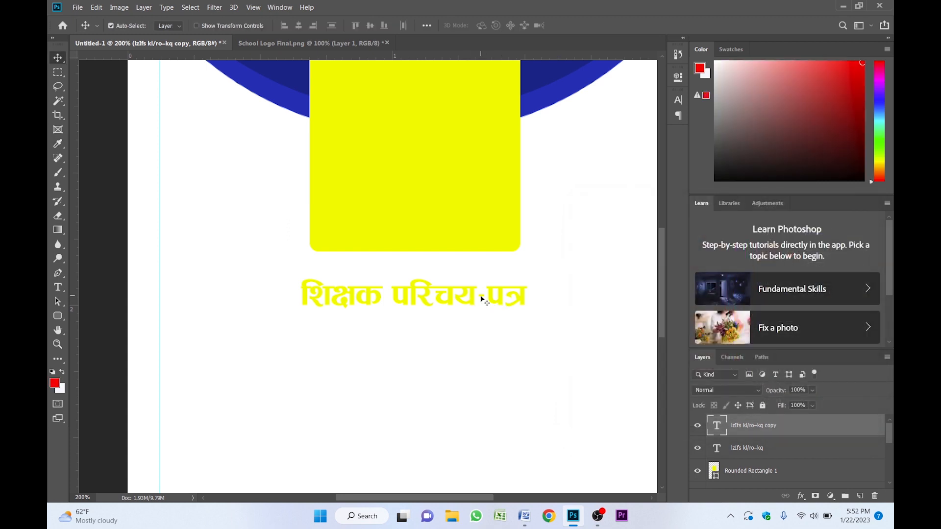
{"action": "key", "text": "alt+BackSpace"}
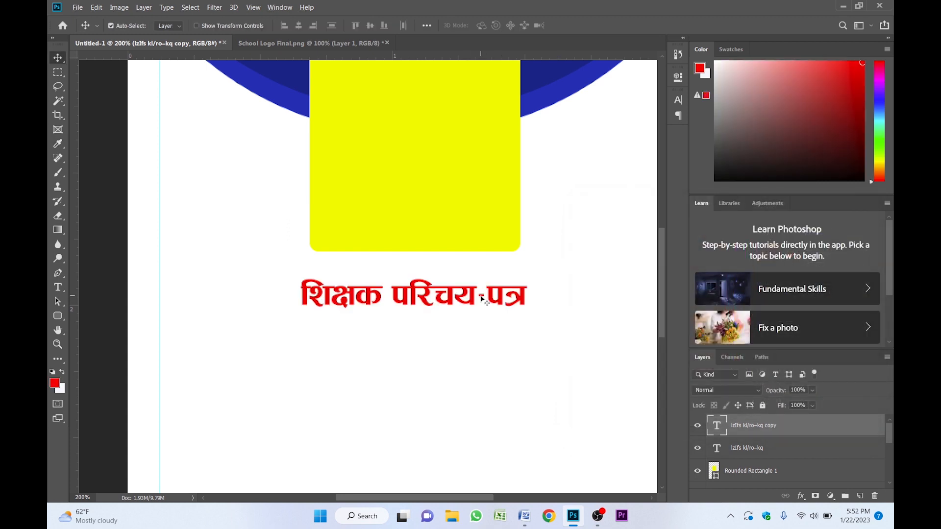
- Move the red text slightly up and replace its content with the teacher's name in Nepali
{"action": "left_click_drag", "start_coordinate": [448, 300], "coordinate": [447, 290]}
{"action": "double_click", "coordinate": [447, 291]}
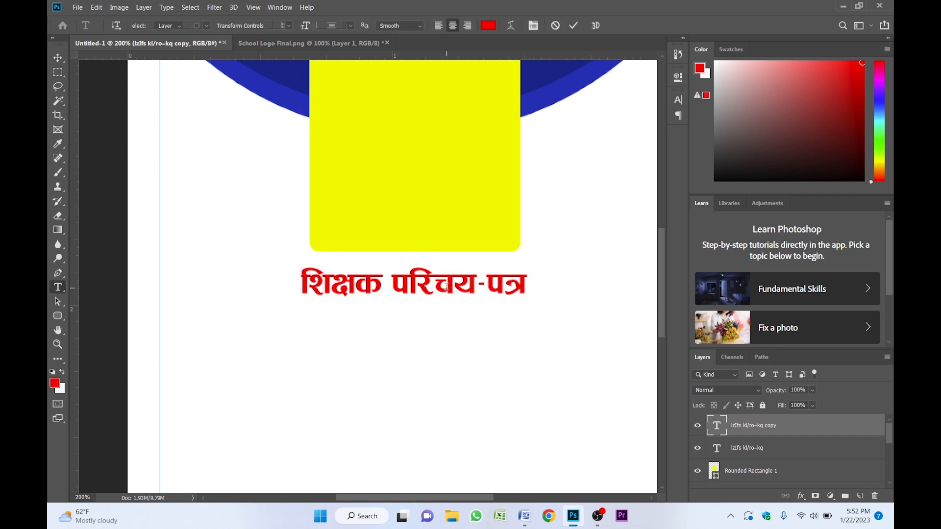
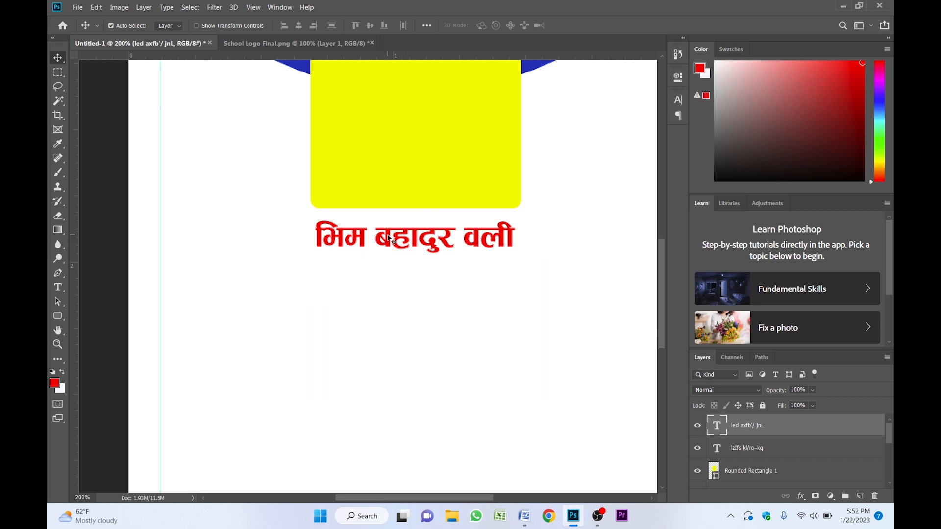
- Duplicate the name text below it and change the copy to प्रधानाध्यापक
{"action": "left_click_drag", "start_coordinate": [389, 239], "coordinate": [401, 280]}
{"action": "double_click", "coordinate": [410, 277]}
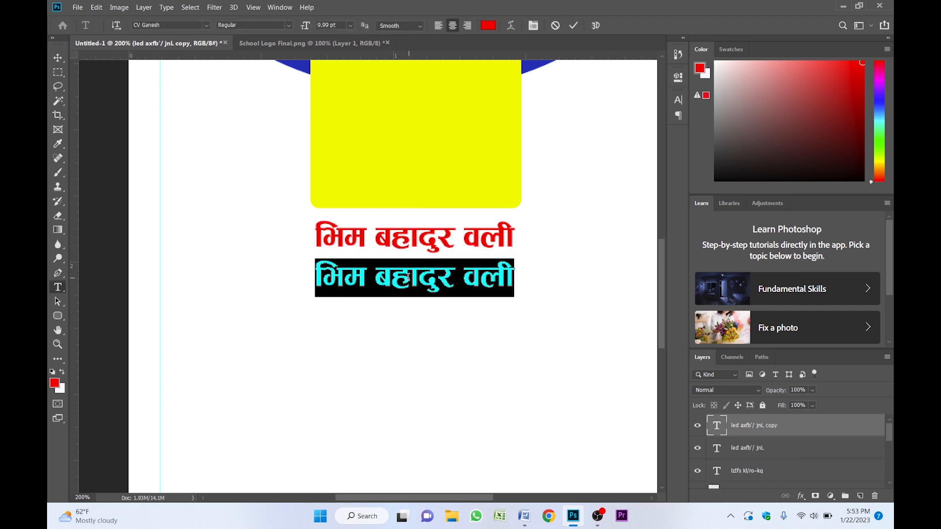
{"action": "type", "text": "k"}
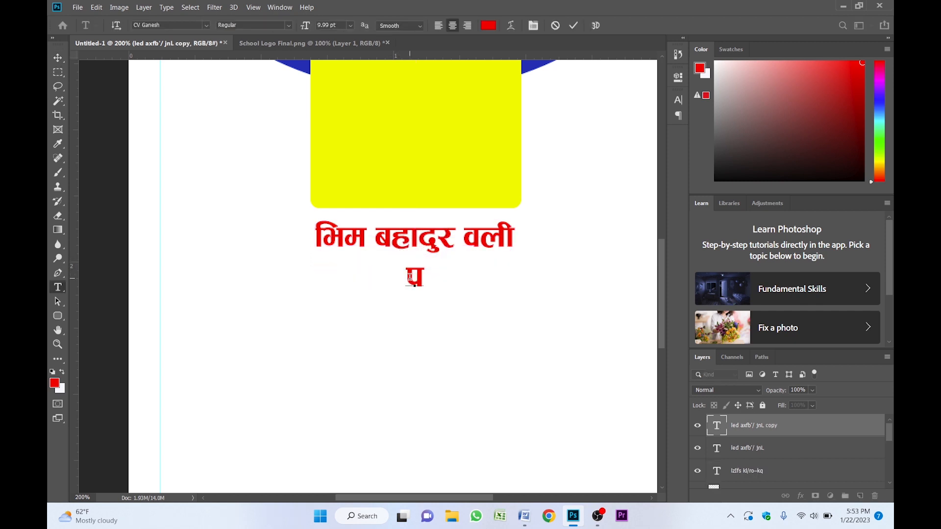
{"action": "type", "text": "|wfgfWok"}
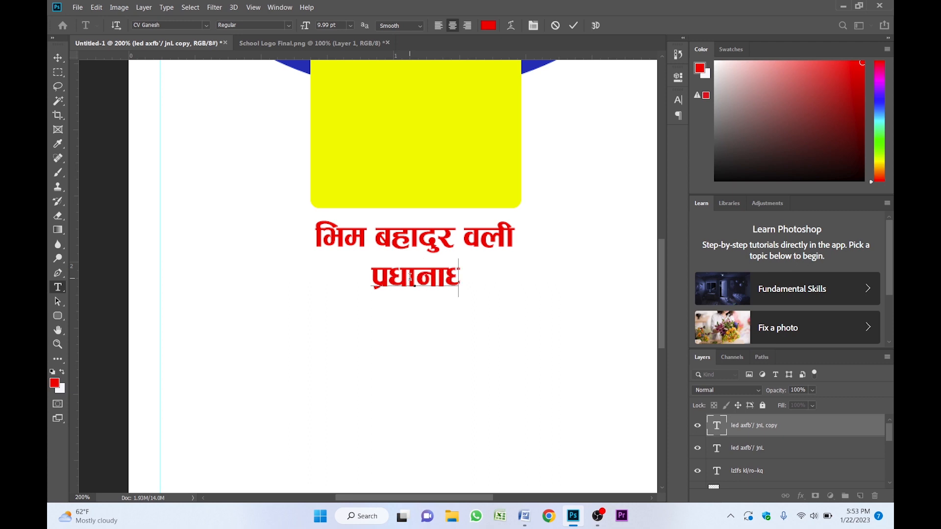
{"action": "key", "text": "BackSpace"}
{"action": "type", "text": "fks"}
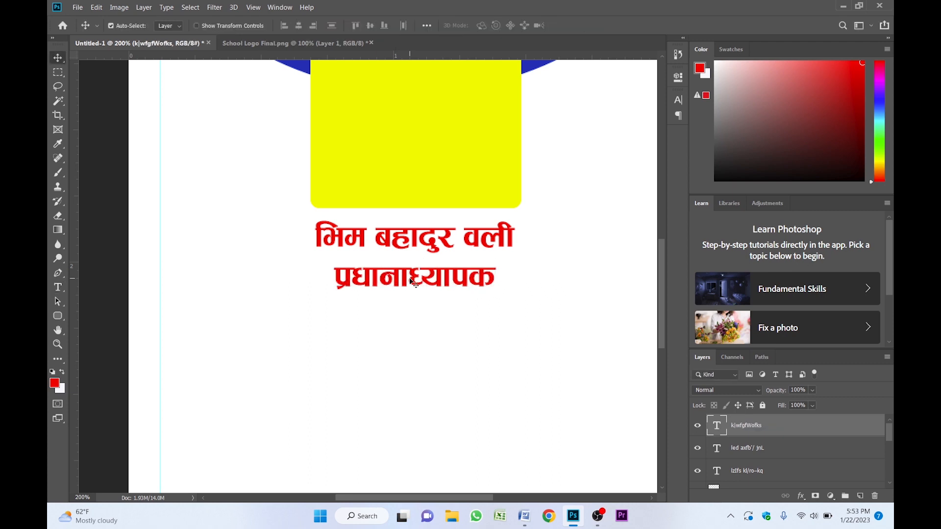
- Switch the designation text to a lighter font in the Character panel
{"action": "scroll", "coordinate": [392, 281], "scroll_direction": "up", "scroll_amount": 1}
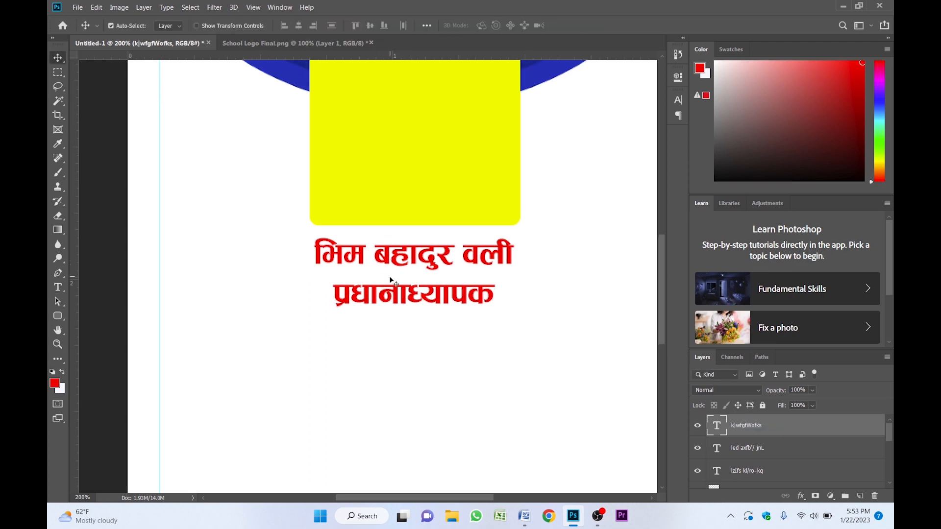
{"action": "left_click", "coordinate": [421, 328]}
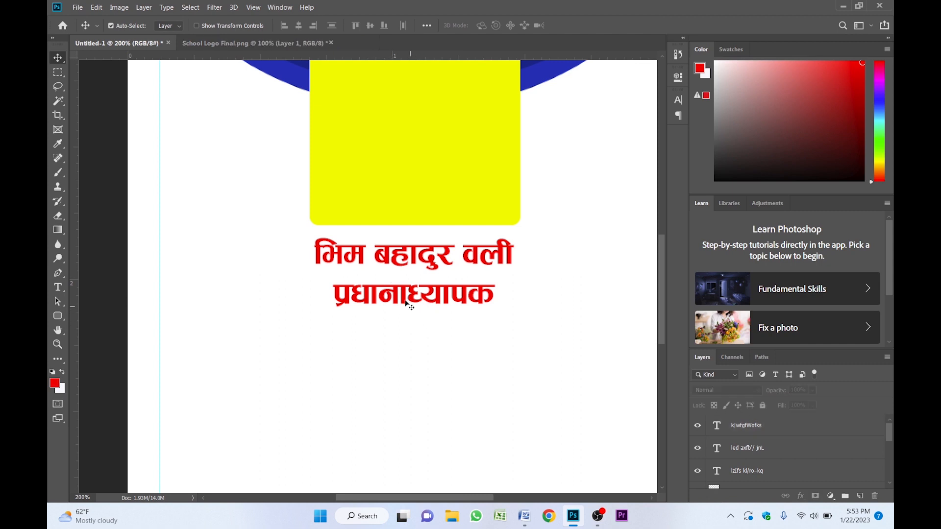
{"action": "left_click", "coordinate": [405, 300]}
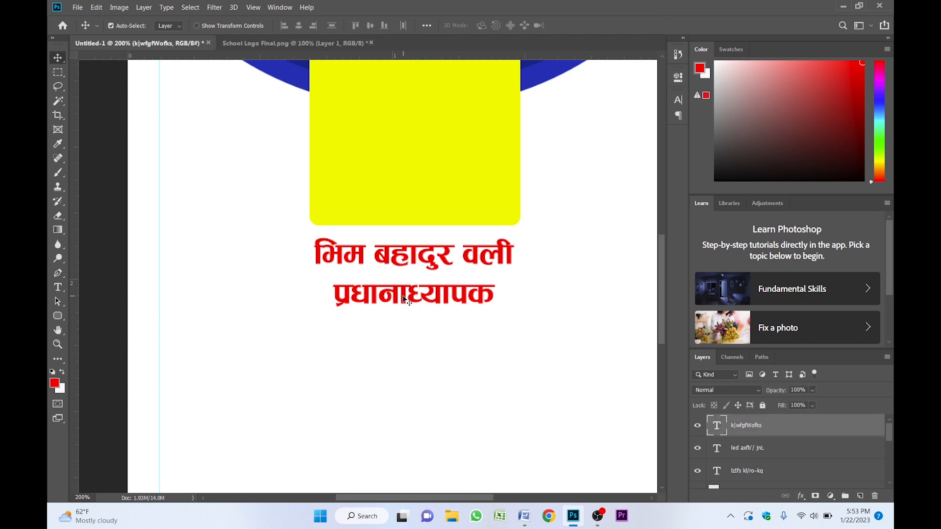
{"action": "left_click", "coordinate": [678, 101]}
{"action": "left_click", "coordinate": [585, 114]}
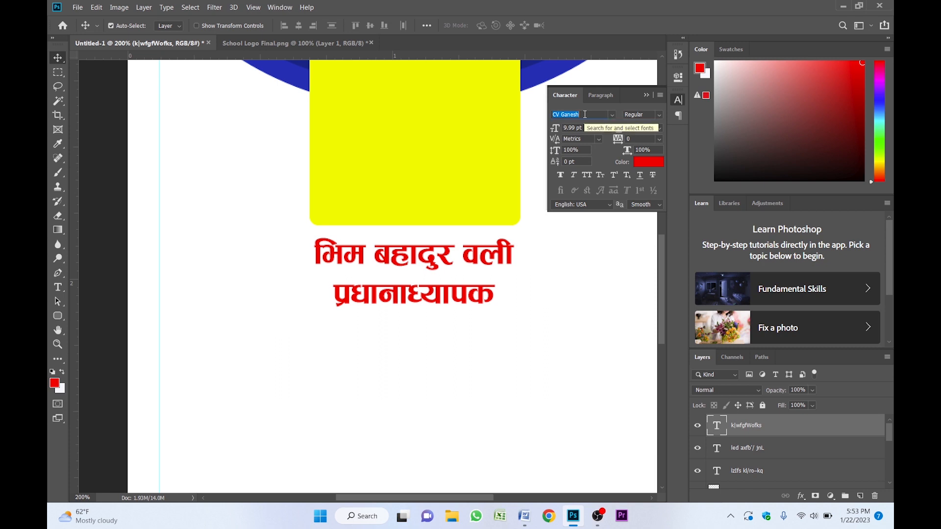
{"action": "left_click", "coordinate": [612, 115]}
{"action": "left_click", "coordinate": [623, 151]}
{"action": "left_click", "coordinate": [645, 96]}
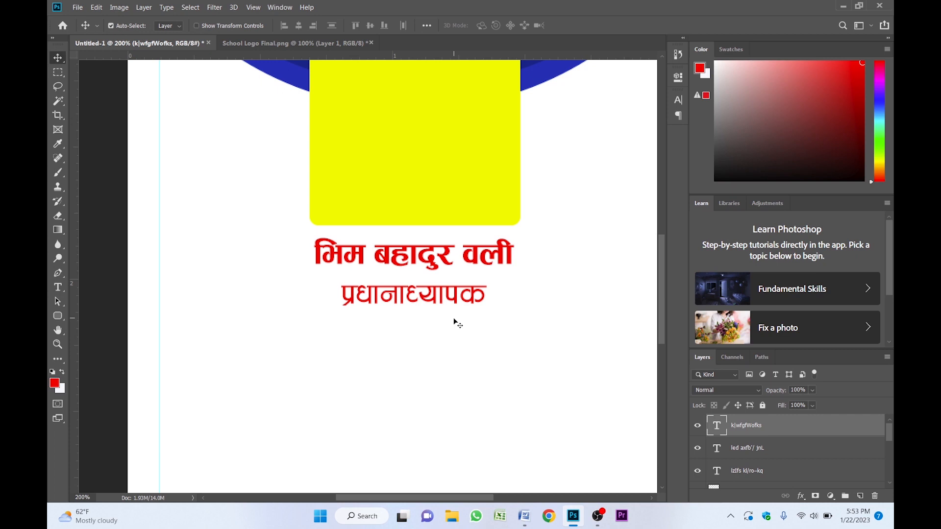
- Nudge the designation text up three pixels
{"action": "key", "text": "Up"}
{"action": "key", "text": "Up"}
{"action": "key", "text": "Up"}
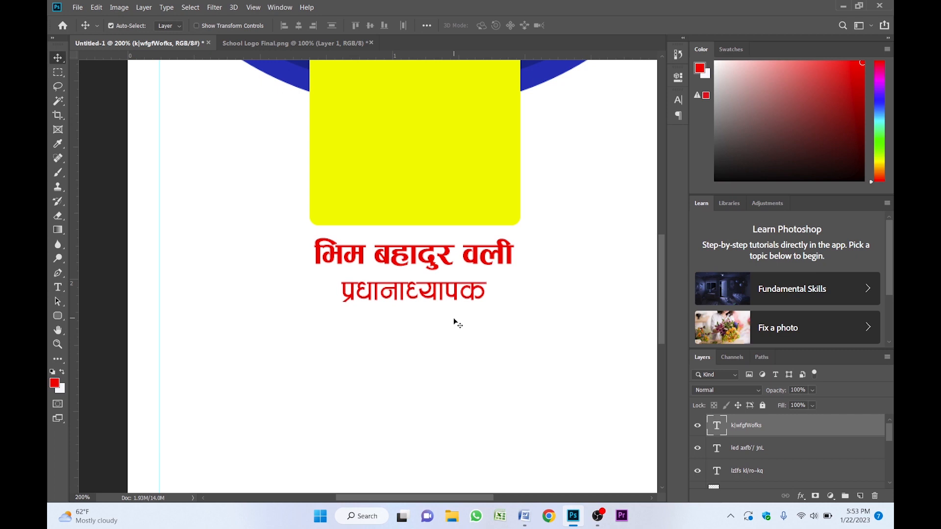
{"action": "key", "text": "z"}
{"action": "left_click", "coordinate": [420, 318], "text": "alt"}
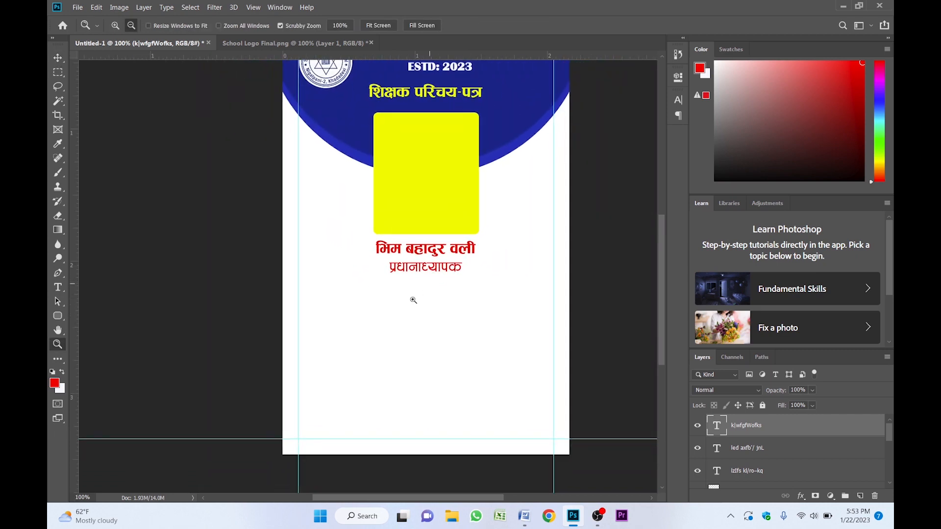
{"action": "left_click", "coordinate": [415, 290]}
{"action": "key", "text": "v"}
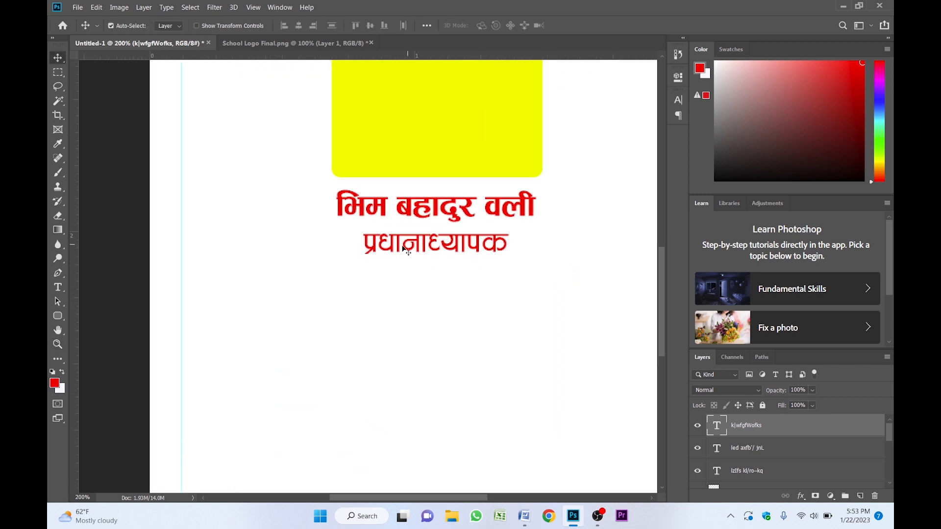
- Set the foreground color to black (000000) and fill the designation text with it
{"action": "key", "text": "i"}
{"action": "left_click", "coordinate": [54, 382]}
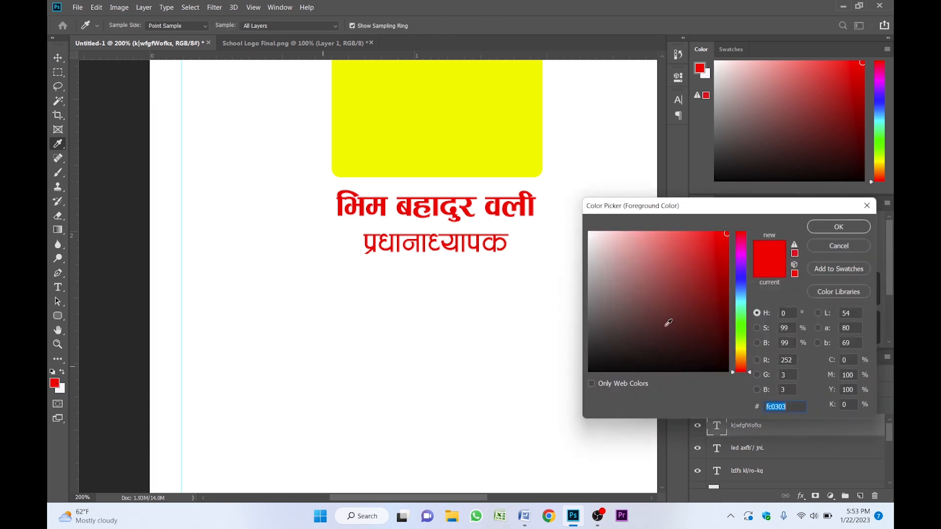
{"action": "left_click", "coordinate": [728, 372]}
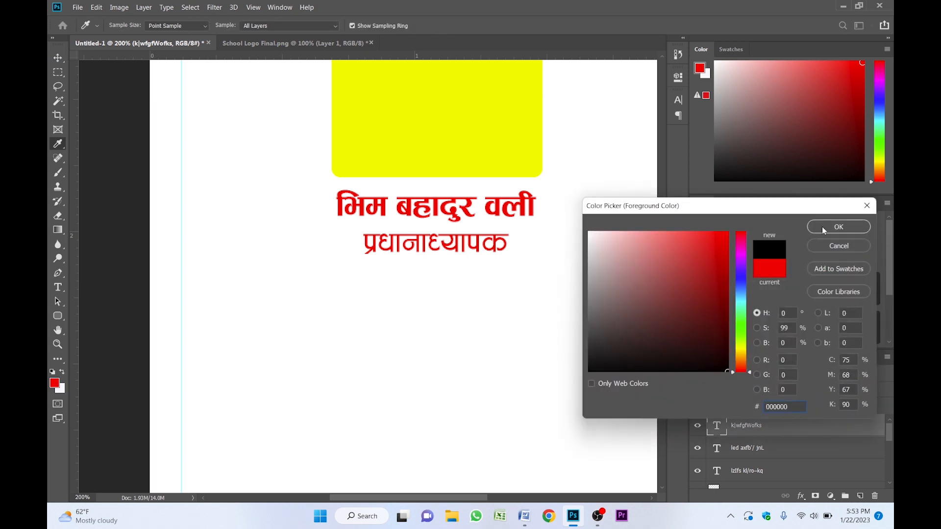
{"action": "left_click", "coordinate": [838, 227]}
{"action": "key", "text": "v"}
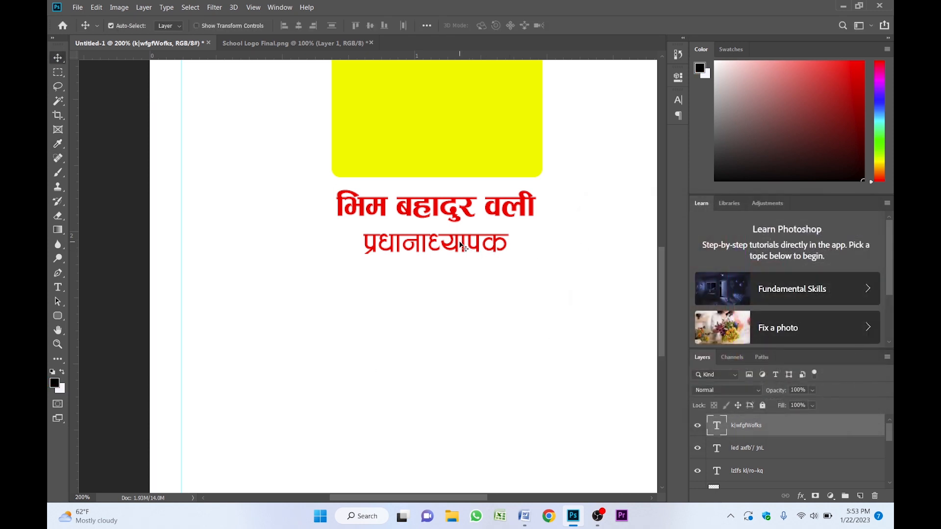
{"action": "key", "text": "alt+BackSpace"}
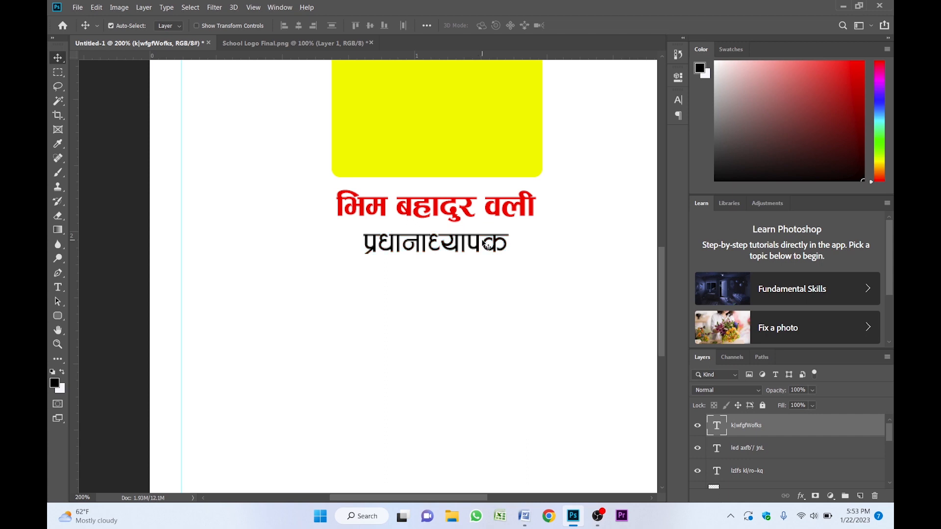
- Nudge the designation text up two pixels closer to the name
{"action": "key", "text": "Up"}
{"action": "key", "text": "Up"}
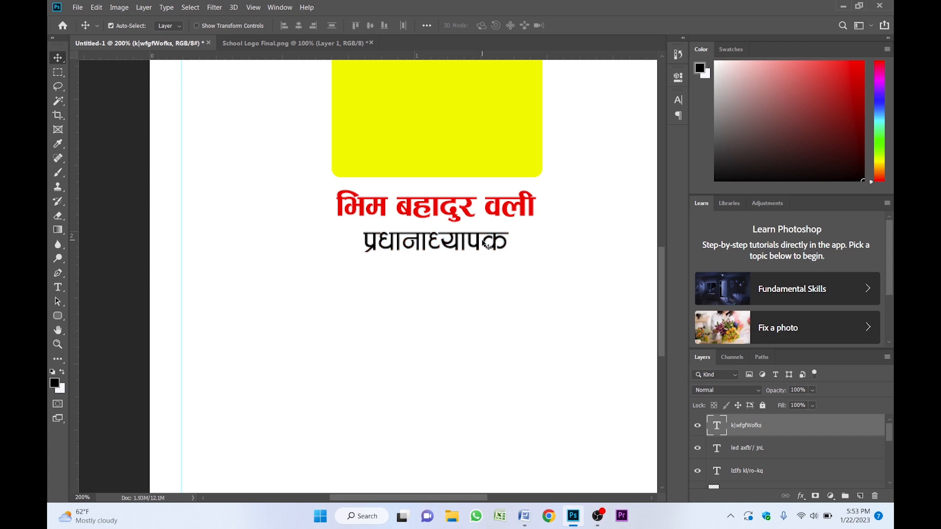
{"action": "key", "text": "z"}
{"action": "left_click", "coordinate": [434, 269], "text": "alt"}
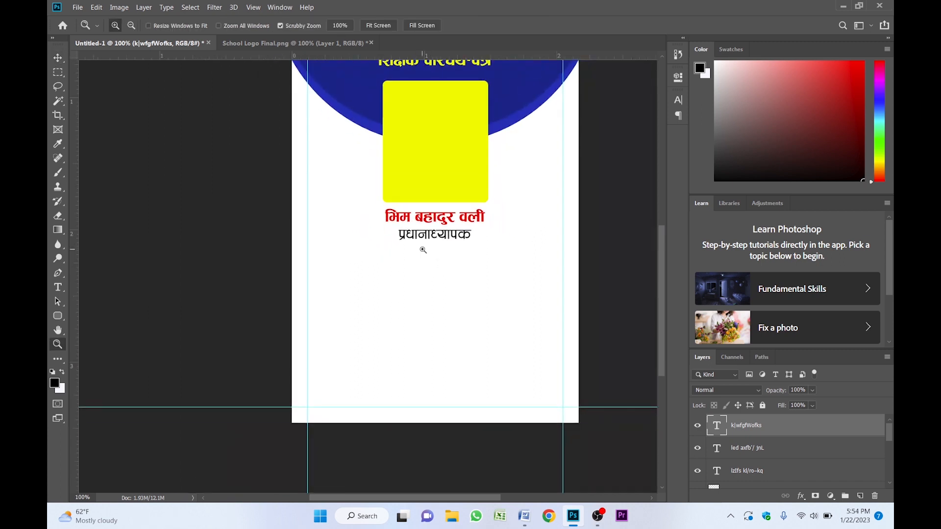
{"action": "left_click", "coordinate": [422, 248]}
{"action": "left_click_drag", "start_coordinate": [422, 248], "coordinate": [437, 178]}
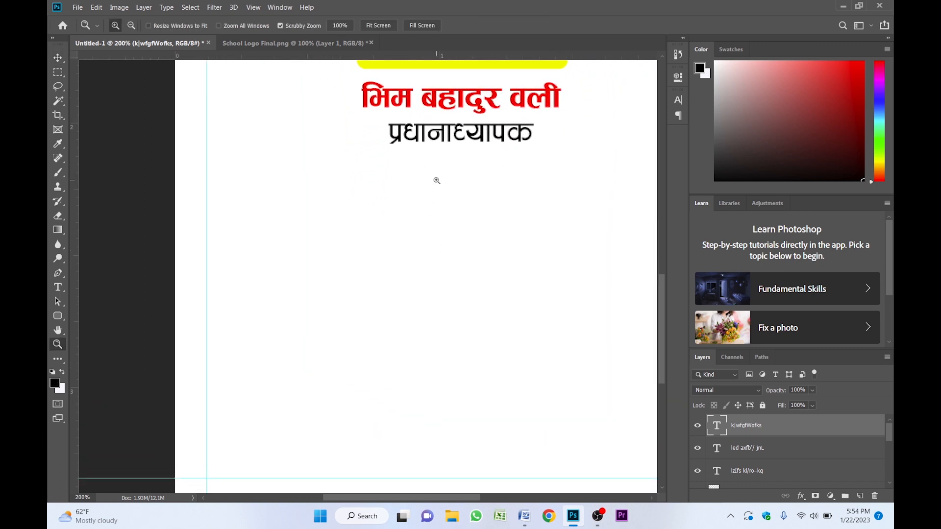
{"action": "key", "text": "v"}
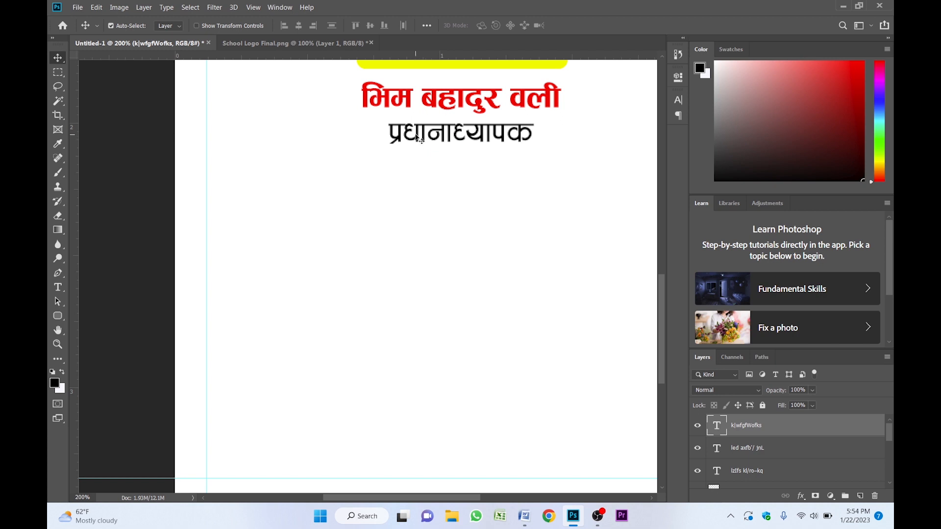
- Duplicate the designation text and place the copy further down the card
{"action": "left_click_drag", "start_coordinate": [441, 137], "coordinate": [326, 247]}
{"action": "left_click_drag", "start_coordinate": [380, 285], "coordinate": [402, 268]}
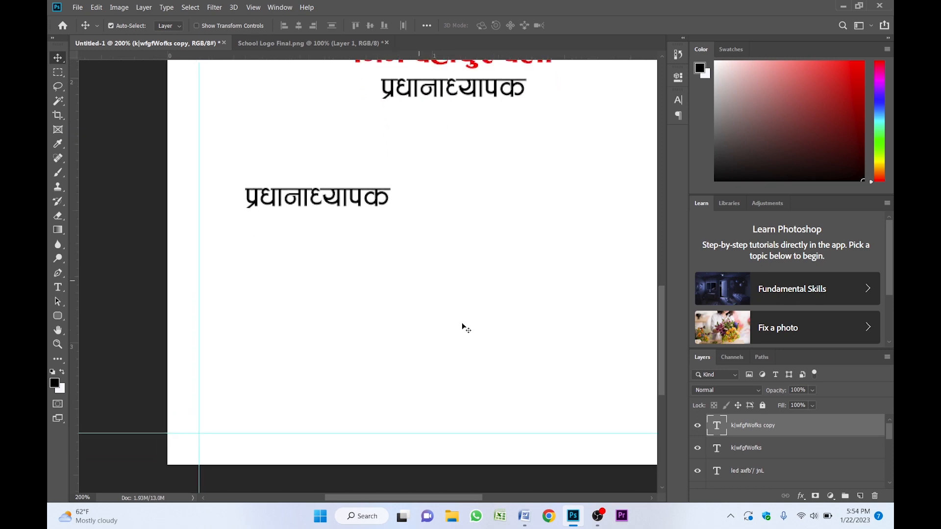
- Switch to Microsoft Word, copy the six detail lines from address to contact number, and return to Photoshop
{"action": "left_click", "coordinate": [524, 516]}
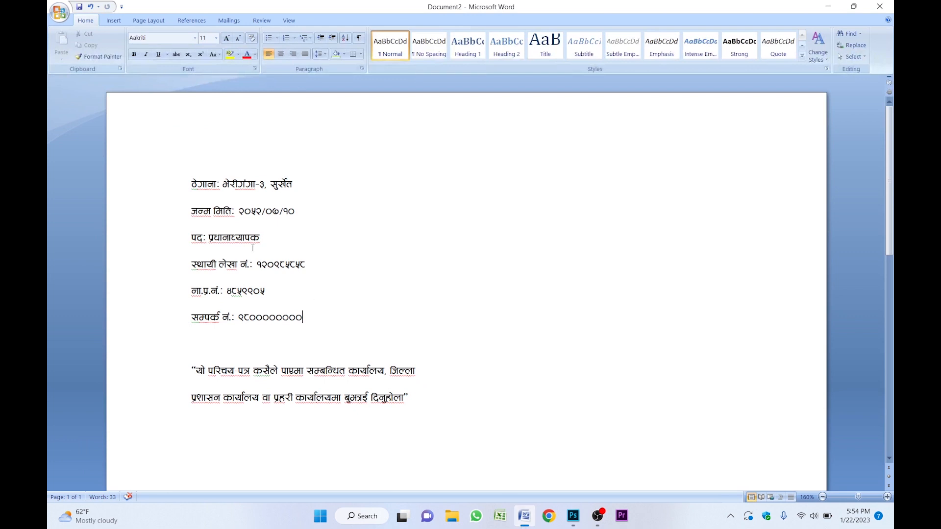
{"action": "left_click_drag", "start_coordinate": [191, 185], "coordinate": [304, 315]}
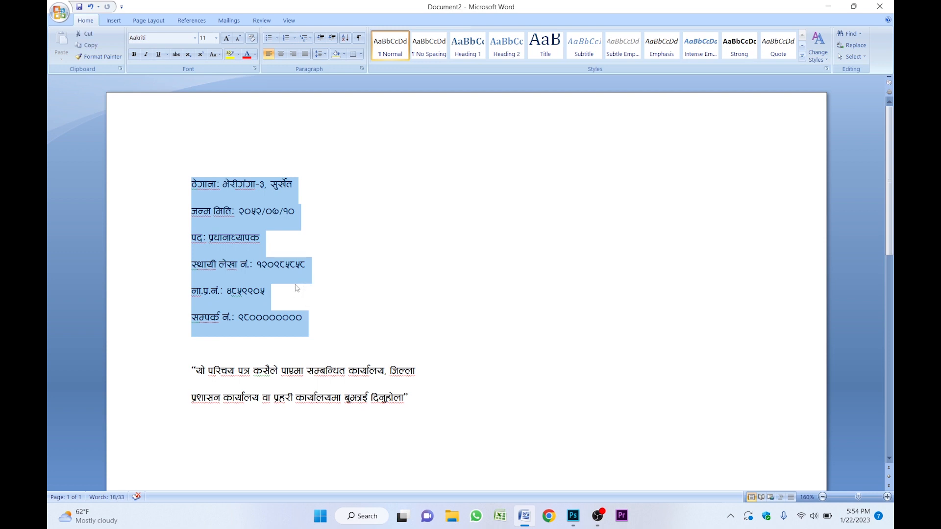
{"action": "key", "text": "ctrl+c"}
{"action": "left_click", "coordinate": [580, 514]}
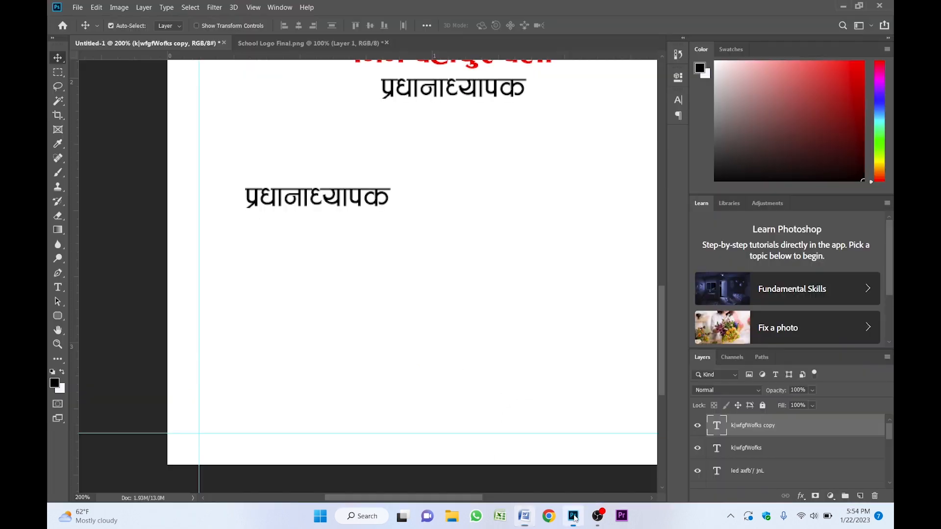
- Replace the duplicate's text with the pasted details, left-align them, and position the block below the designation
{"action": "double_click", "coordinate": [320, 208]}
{"action": "key", "text": "ctrl+v"}
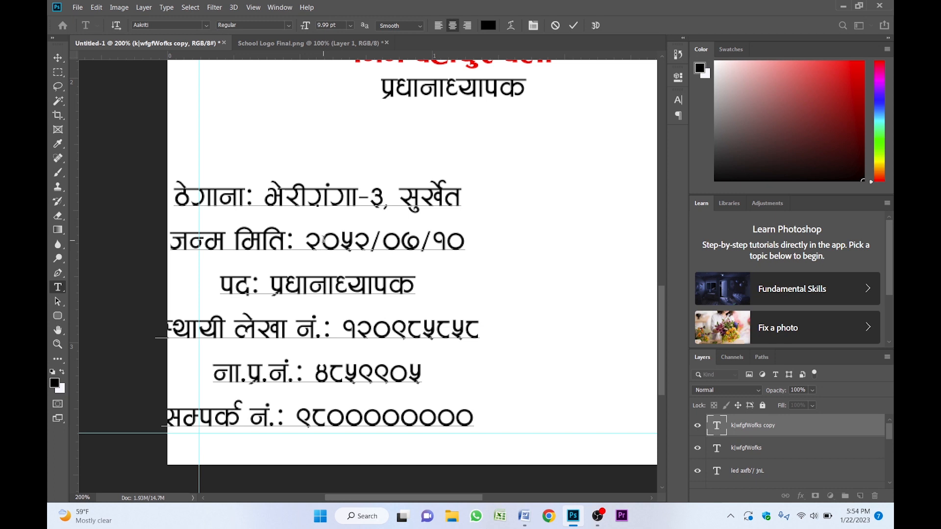
{"action": "key", "text": "ctrl"}
{"action": "key", "text": "ctrl+a"}
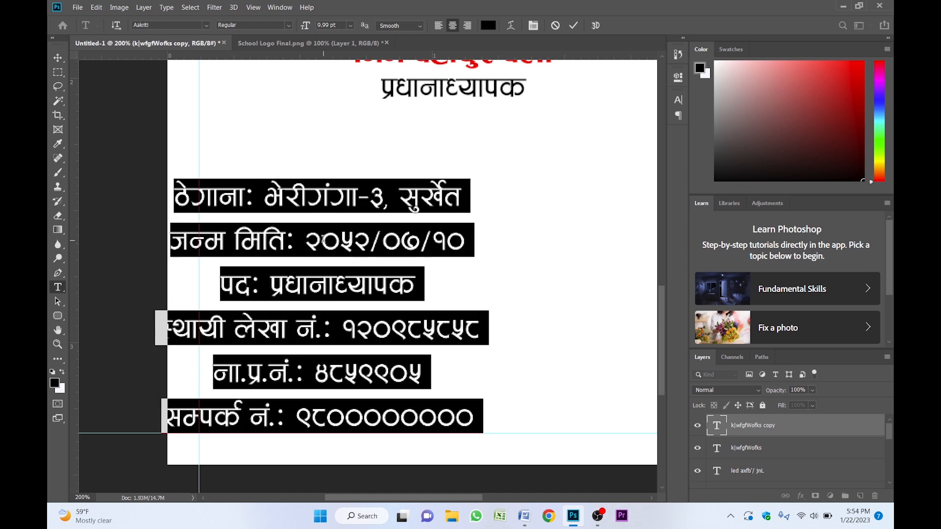
{"action": "left_click", "coordinate": [438, 27]}
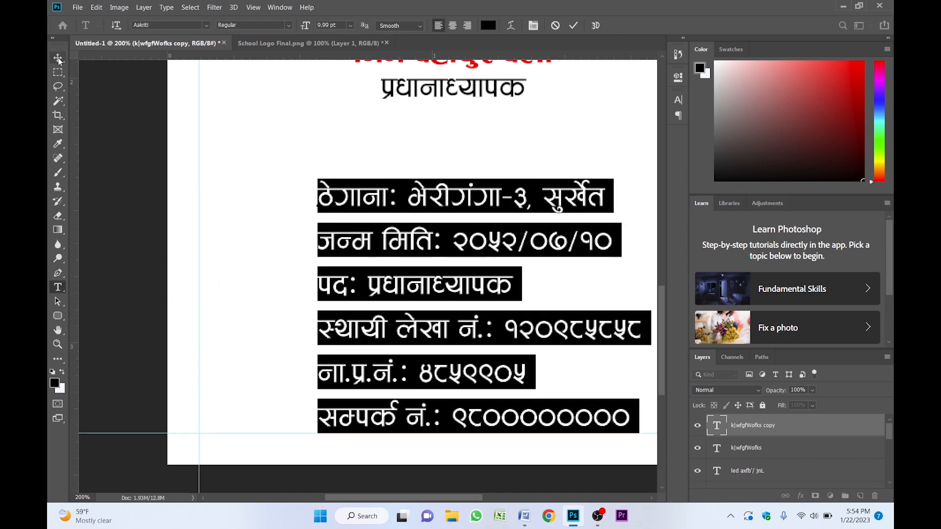
{"action": "left_click", "coordinate": [58, 59]}
{"action": "left_click_drag", "start_coordinate": [391, 225], "coordinate": [323, 184]}
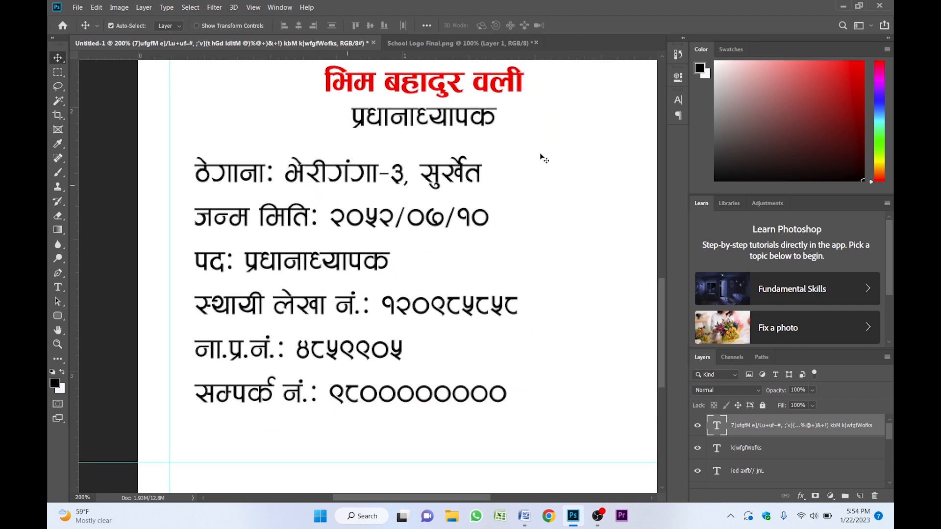
- Set the details text to Bold with 9.5 pt leading in the Character panel
{"action": "left_click", "coordinate": [679, 102]}
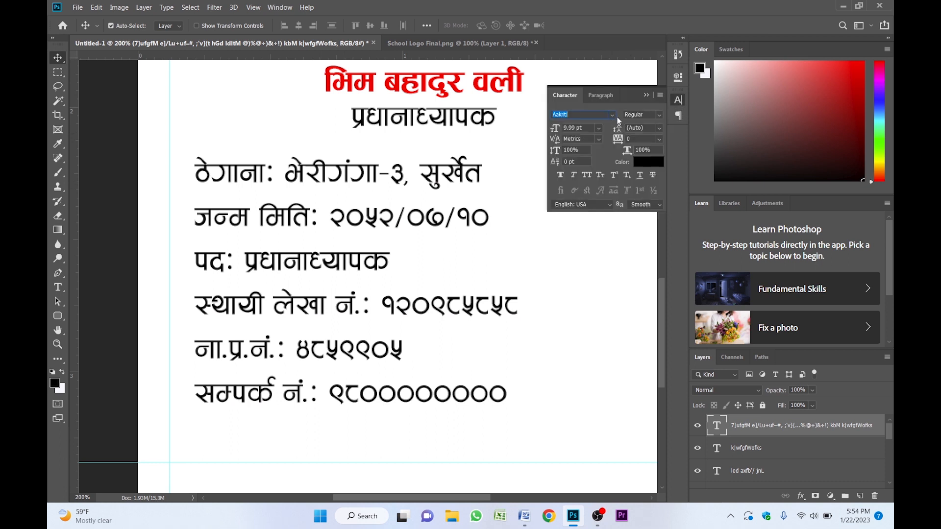
{"action": "left_click", "coordinate": [659, 114]}
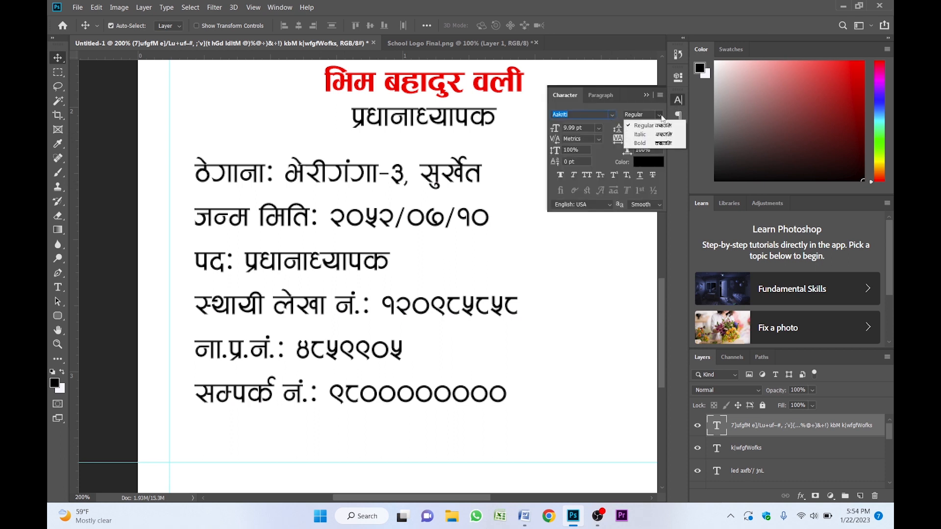
{"action": "left_click", "coordinate": [652, 140]}
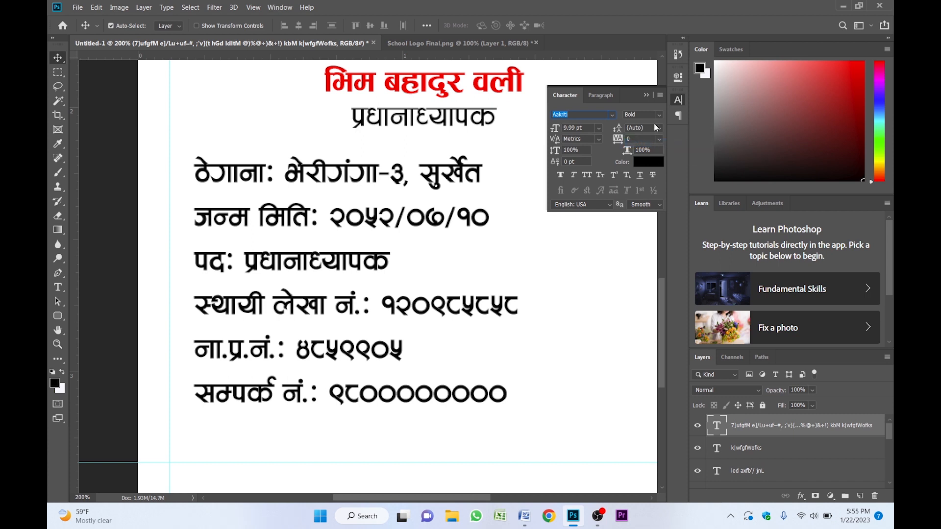
{"action": "left_click", "coordinate": [648, 127]}
{"action": "type", "text": "9.5"}
{"action": "key", "text": "Return"}
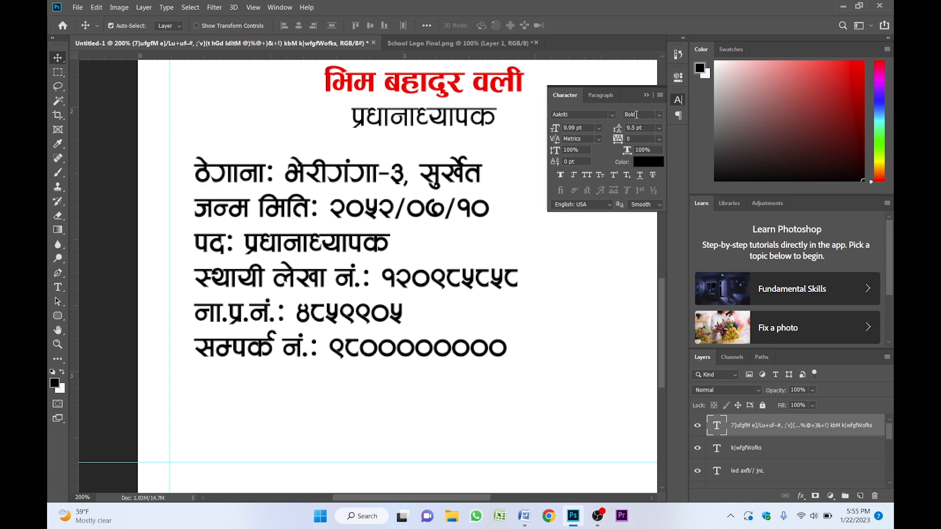
{"action": "left_click", "coordinate": [647, 96]}
- Sample the header's dark blue as foreground color and fill the address label ठेगाना: with it
{"action": "key", "text": "z"}
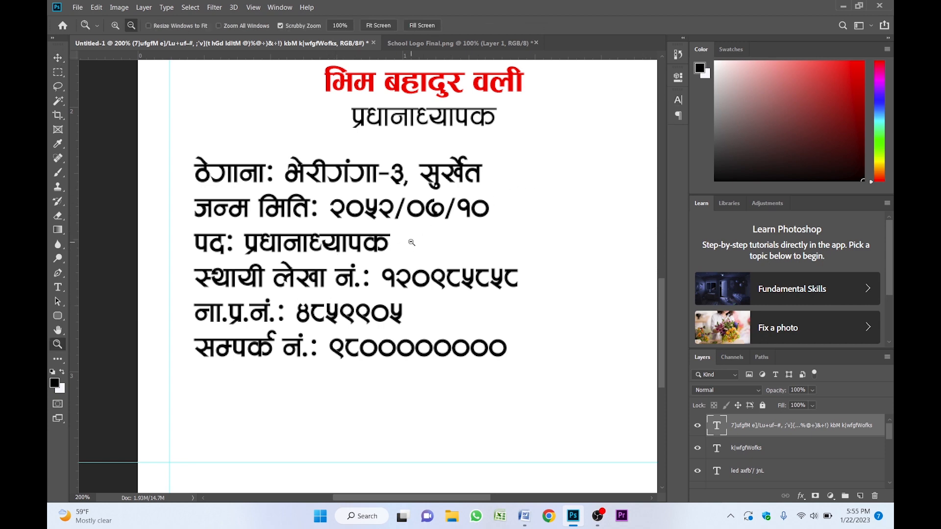
{"action": "left_click", "coordinate": [414, 242], "text": "alt"}
{"action": "left_click_drag", "start_coordinate": [413, 242], "coordinate": [416, 250]}
{"action": "left_click", "coordinate": [362, 229]}
{"action": "left_click_drag", "start_coordinate": [345, 147], "coordinate": [384, 249]}
{"action": "left_click", "coordinate": [383, 248], "text": "alt"}
{"action": "scroll", "coordinate": [383, 275], "scroll_direction": "up", "scroll_amount": 3}
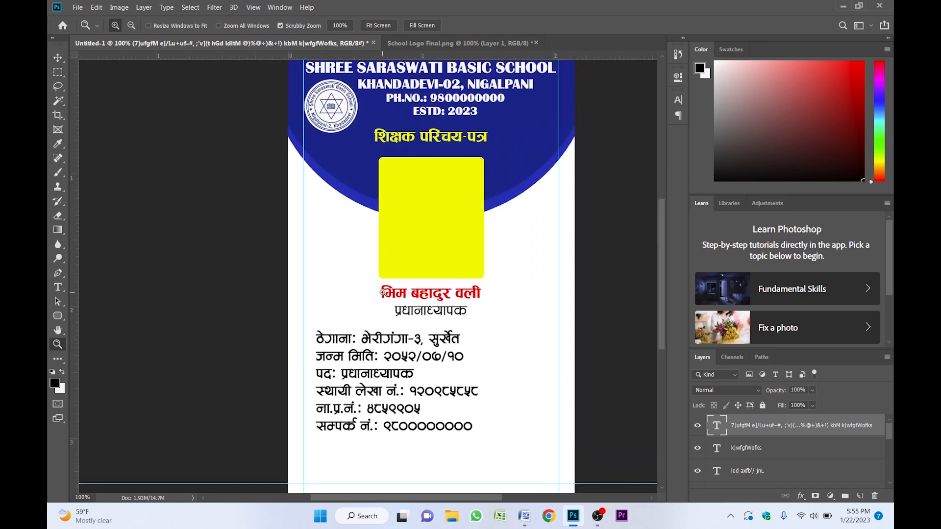
{"action": "key", "text": "i"}
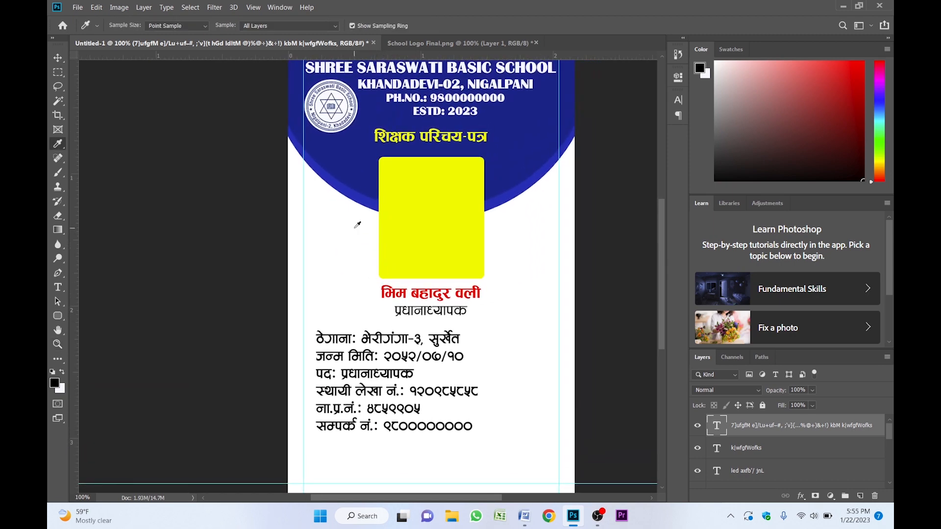
{"action": "left_click", "coordinate": [354, 146]}
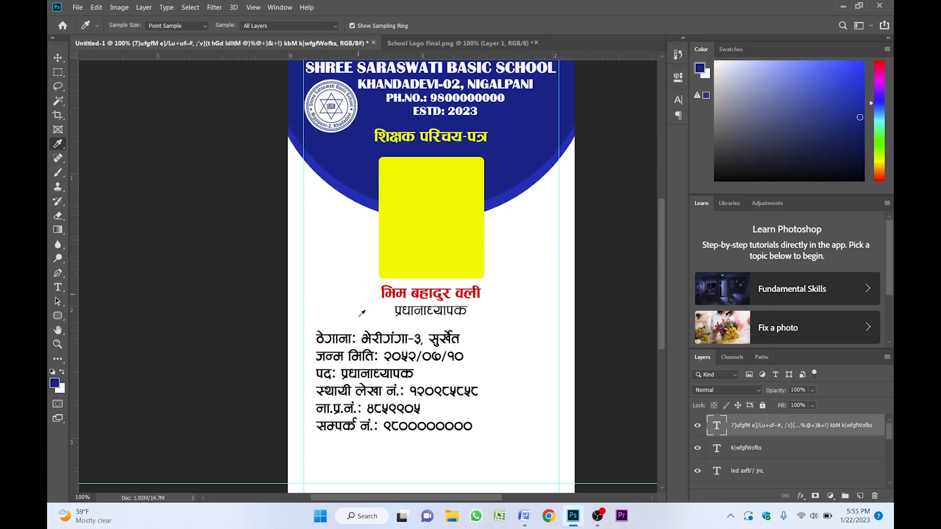
{"action": "key", "text": "z"}
{"action": "left_click", "coordinate": [355, 338]}
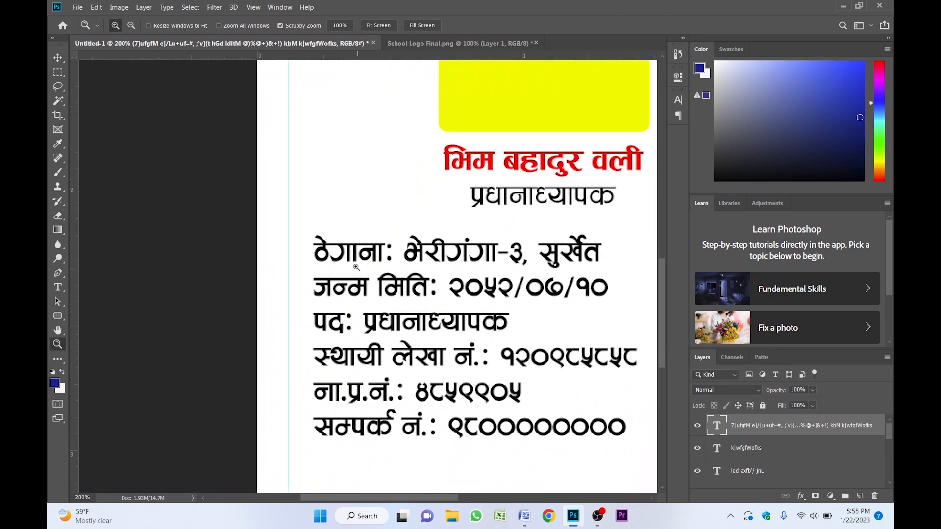
{"action": "key", "text": "v"}
{"action": "double_click", "coordinate": [368, 251]}
{"action": "left_click_drag", "start_coordinate": [395, 251], "coordinate": [310, 250]}
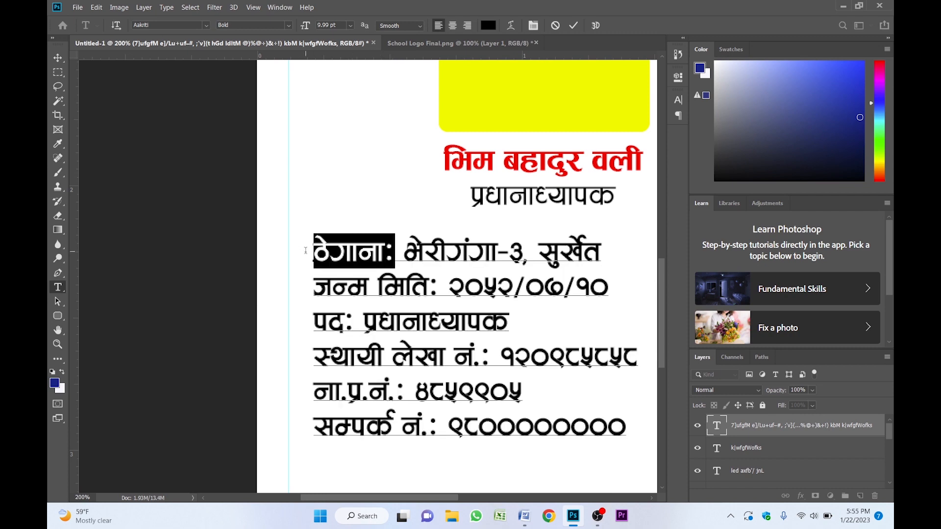
{"action": "key", "text": "alt+BackSpace"}
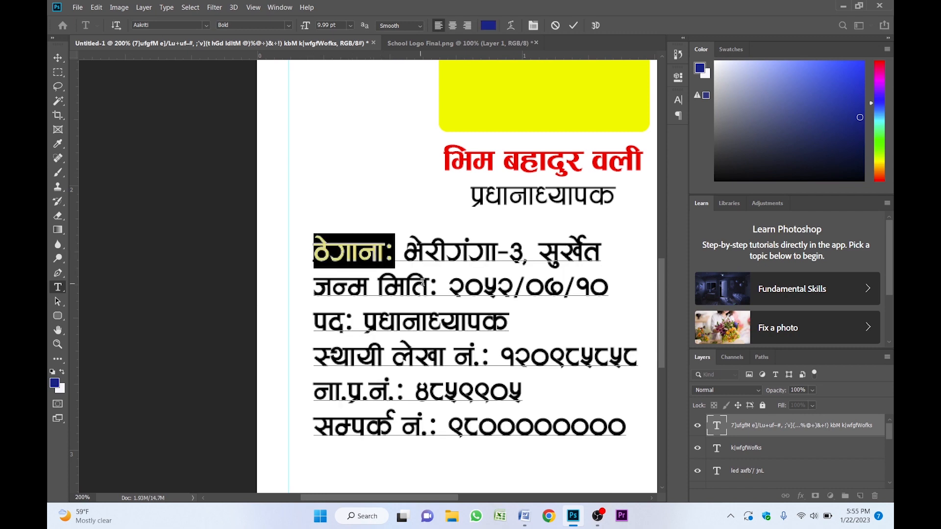
- Fill the remaining five detail labels, from जन्म मिति: to सम्पर्क नं.:, with the same blue
{"action": "left_click", "coordinate": [434, 283]}
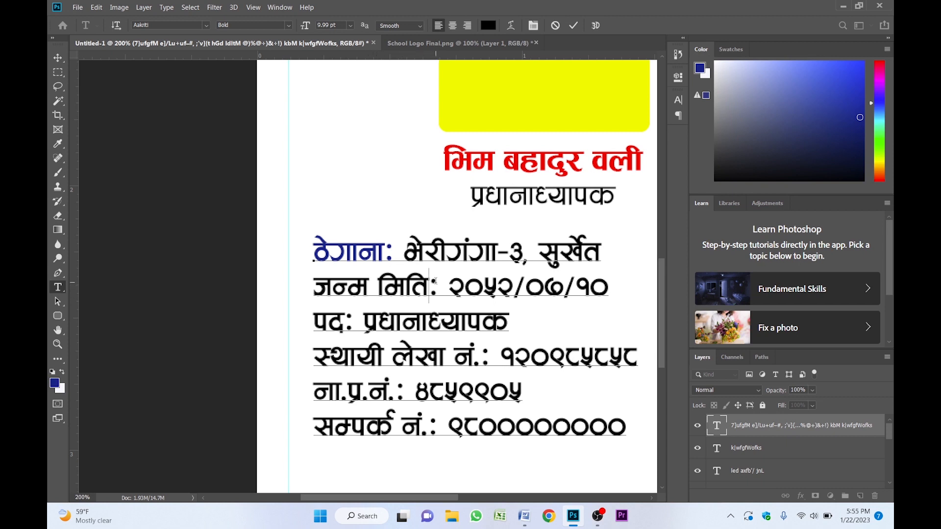
{"action": "left_click_drag", "start_coordinate": [434, 283], "coordinate": [298, 288]}
{"action": "key", "text": "alt+BackSpace"}
{"action": "left_click_drag", "start_coordinate": [353, 322], "coordinate": [293, 314]}
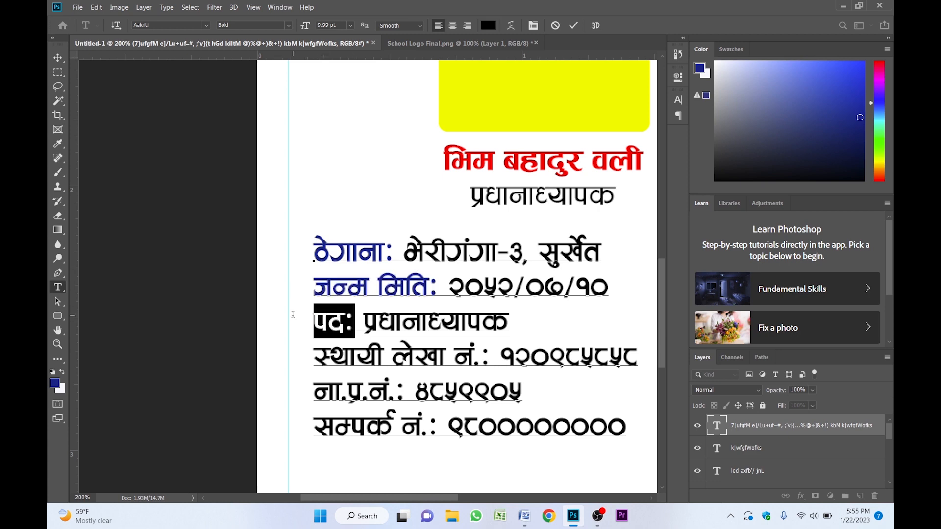
{"action": "key", "text": "alt+BackSpace"}
{"action": "left_click_drag", "start_coordinate": [485, 355], "coordinate": [292, 365]}
{"action": "key", "text": "alt+BackSpace"}
{"action": "left_click_drag", "start_coordinate": [405, 392], "coordinate": [280, 391]}
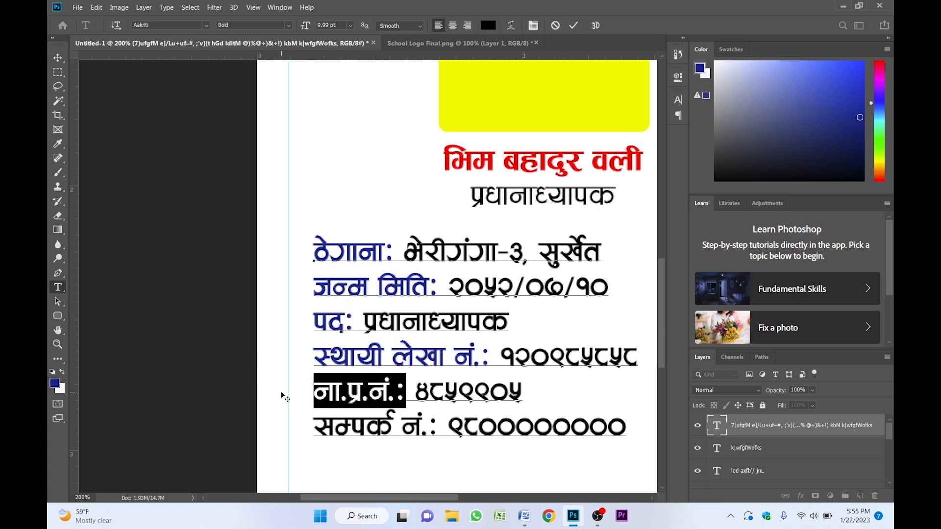
{"action": "key", "text": "alt+BackSpace"}
{"action": "left_click_drag", "start_coordinate": [437, 426], "coordinate": [297, 425]}
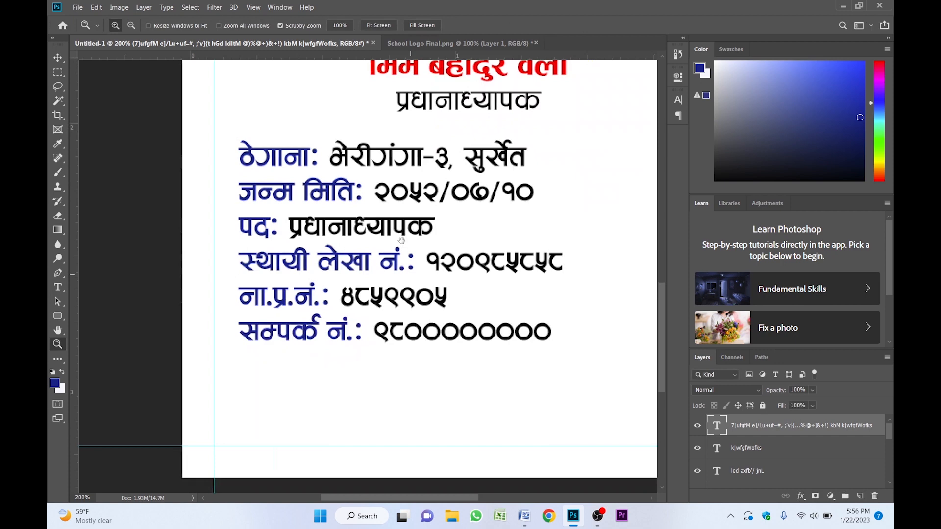
{"action": "left_click_drag", "start_coordinate": [413, 247], "coordinate": [408, 245]}
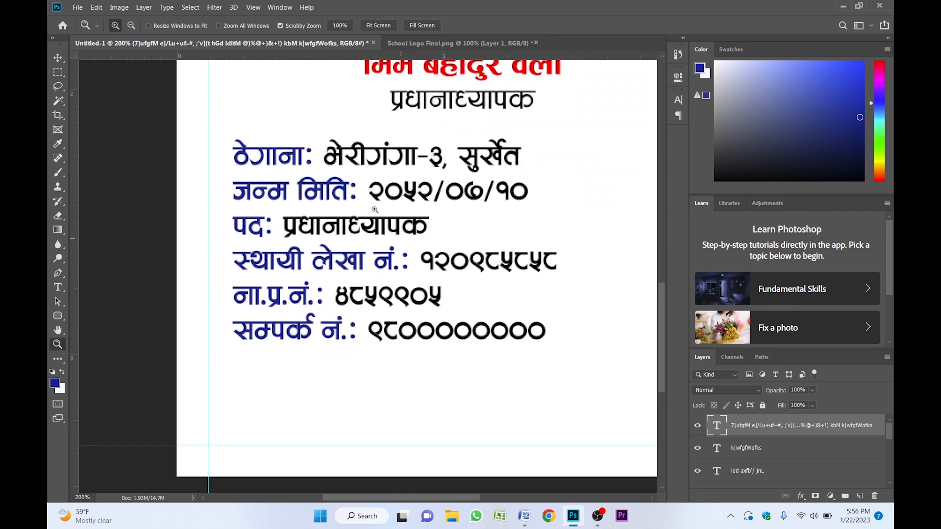
{"action": "left_click", "coordinate": [430, 249], "text": "alt"}
{"action": "key", "text": "v"}
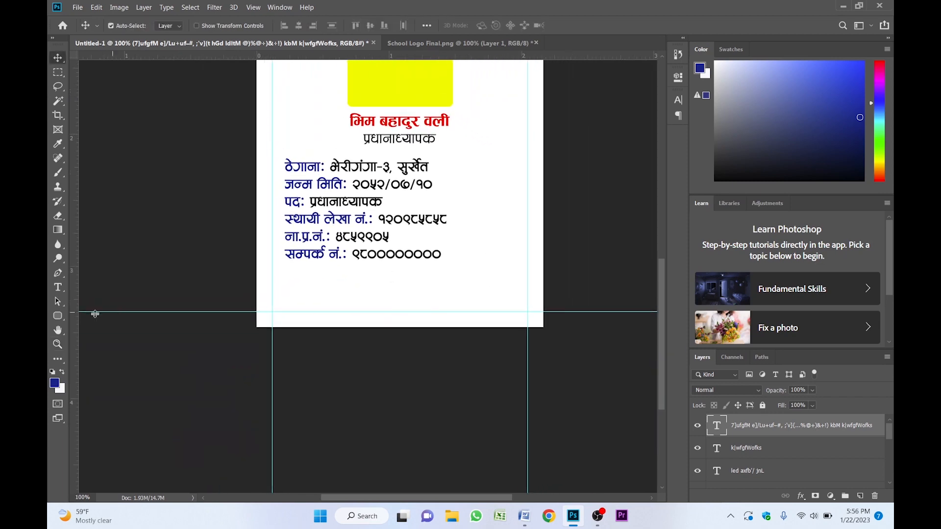
- Draw a blue rounded rectangle about 696 × 139 px across the card's bottom edge
{"action": "left_click", "coordinate": [57, 316]}
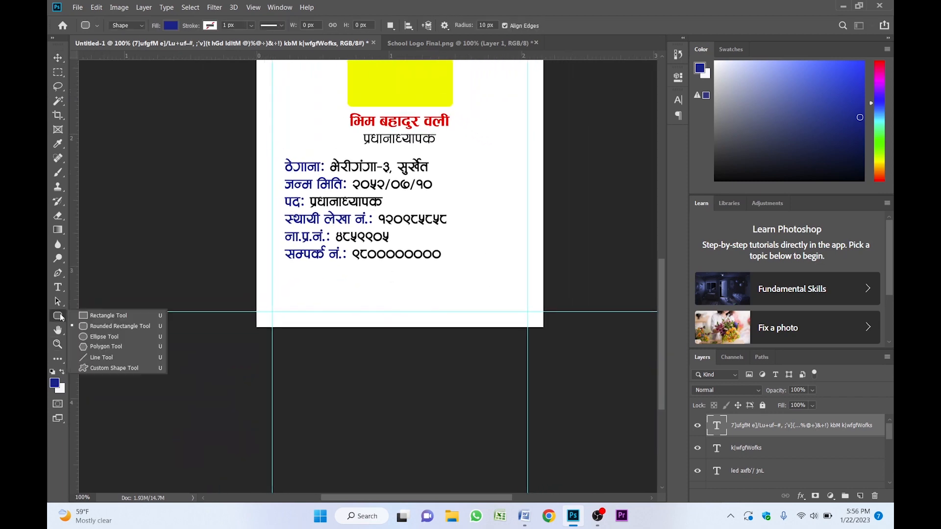
{"action": "left_click", "coordinate": [101, 325]}
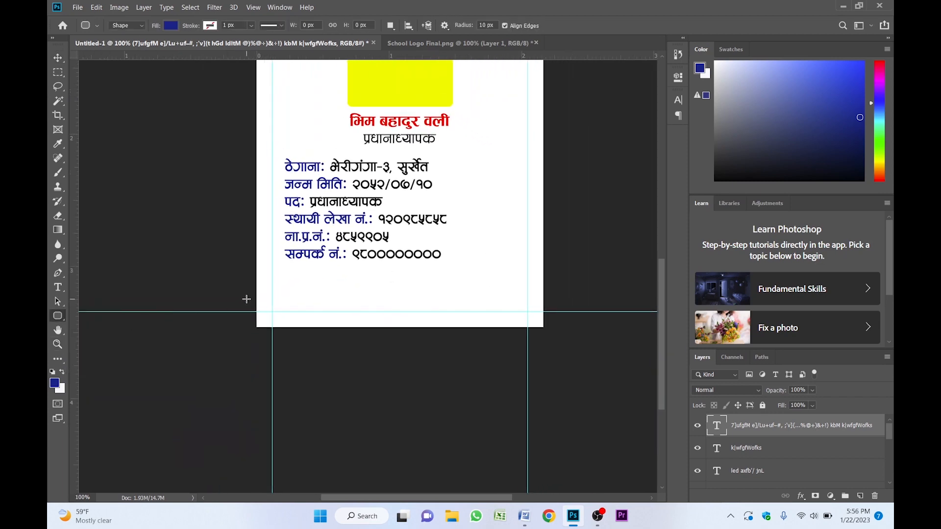
{"action": "left_click_drag", "start_coordinate": [248, 300], "coordinate": [553, 359]}
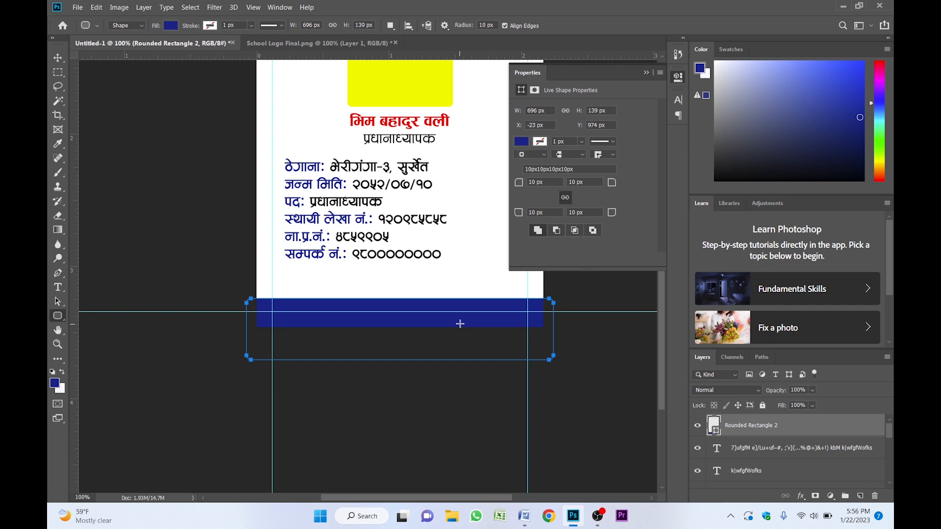
{"action": "key", "text": "Return"}
{"action": "key", "text": "v"}
{"action": "left_click", "coordinate": [647, 73]}
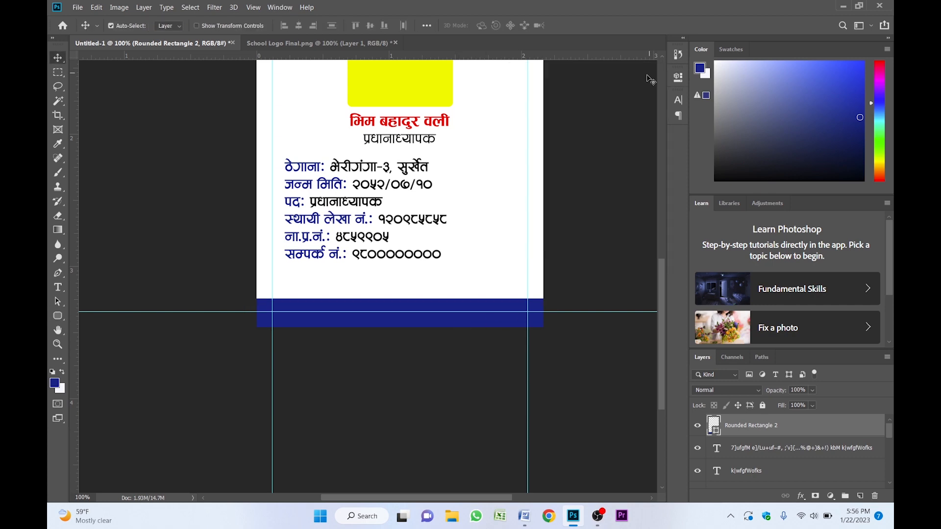
- Nudge the bottom rectangle up three pixels
{"action": "key", "text": "z"}
{"action": "left_click_drag", "start_coordinate": [406, 270], "coordinate": [436, 217]}
{"action": "key", "text": "v"}
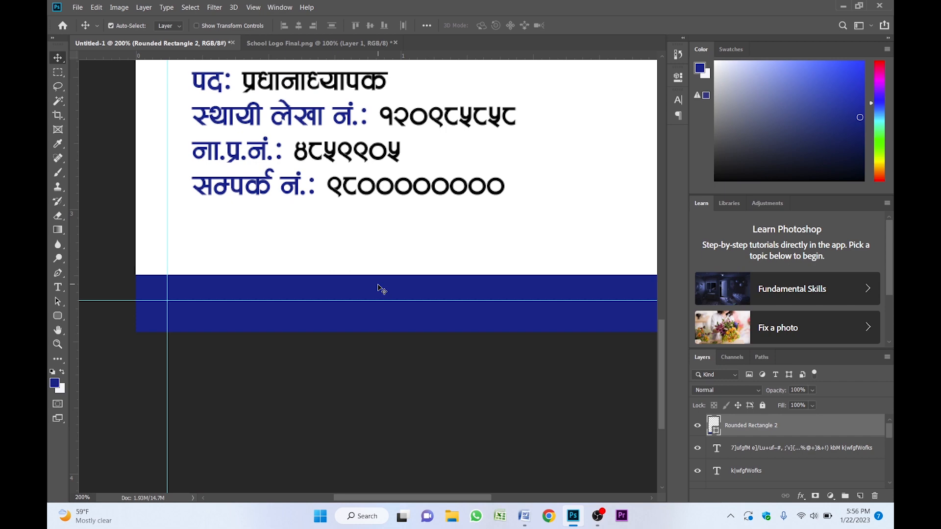
{"action": "key", "text": "Up"}
{"action": "key", "text": "Up"}
{"action": "key", "text": "Up"}
{"action": "key", "text": "Up"}
{"action": "key", "text": "Up"}
{"action": "key", "text": "Up"}
{"action": "key", "text": "Up"}
{"action": "key", "text": "Up"}
{"action": "key", "text": "Up"}
{"action": "key", "text": "Up"}
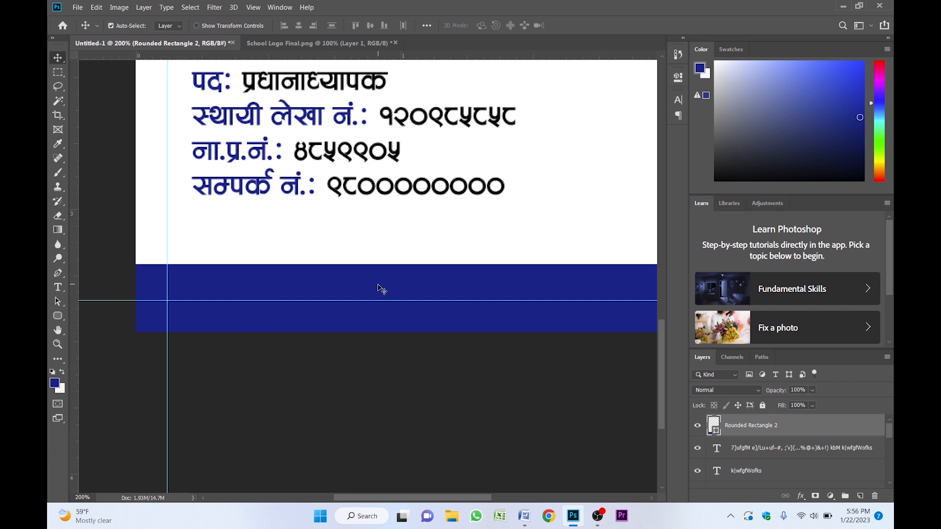
- Set the bottom rectangle's corner radius to 69.5 px in its properties
{"action": "key", "text": "z"}
{"action": "left_click", "coordinate": [389, 279]}
{"action": "left_click", "coordinate": [389, 280], "text": "alt"}
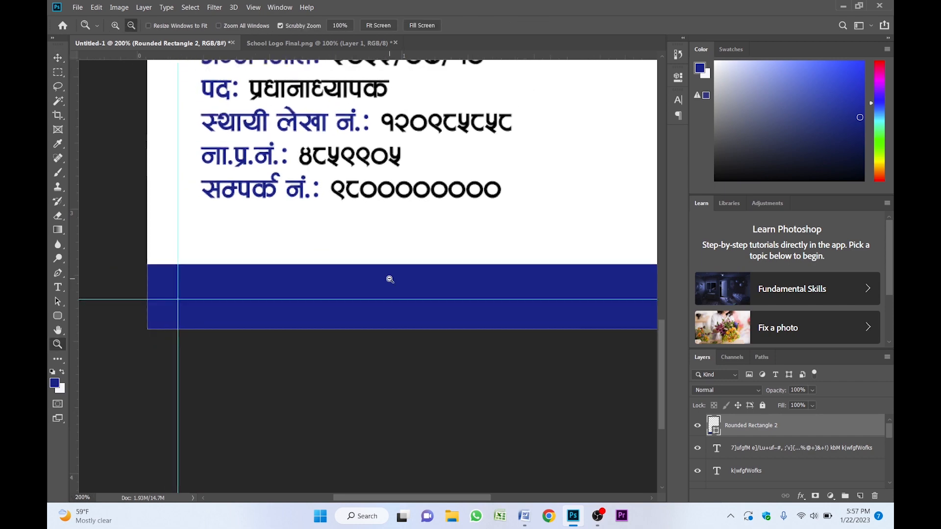
{"action": "left_click", "coordinate": [389, 279], "text": "alt"}
{"action": "key", "text": "v"}
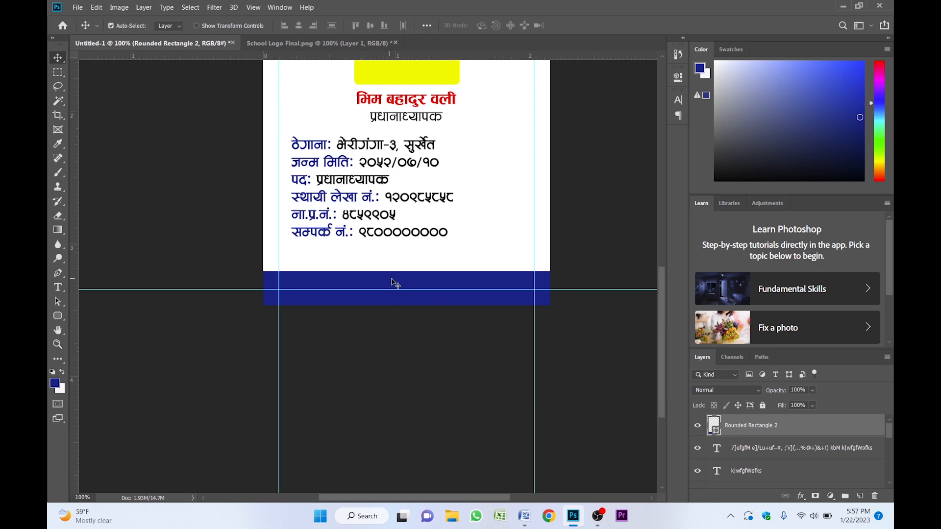
{"action": "left_click", "coordinate": [678, 78]}
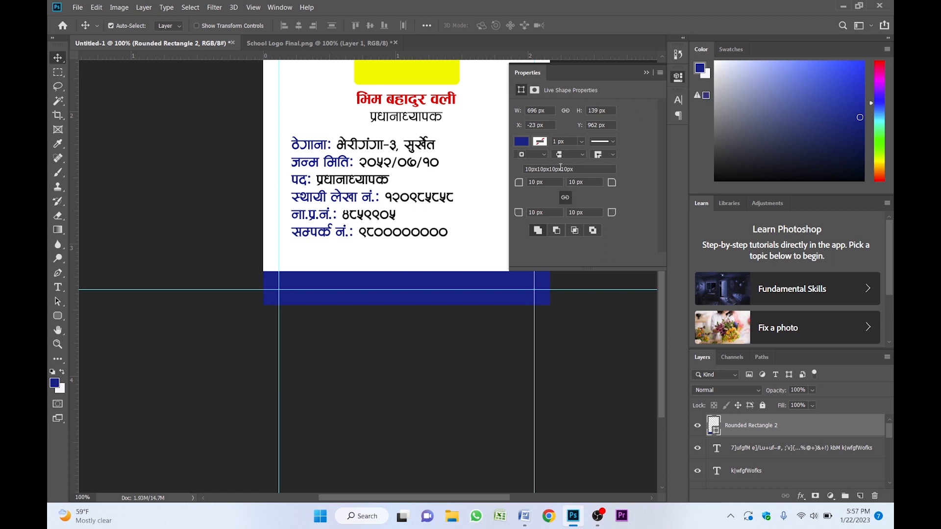
{"action": "mouse_move", "coordinate": [519, 183]}
{"action": "left_mouse_down"}
{"action": "mouse_move", "coordinate": [545, 185]}
{"action": "mouse_move", "coordinate": [527, 185]}
{"action": "left_mouse_up"}
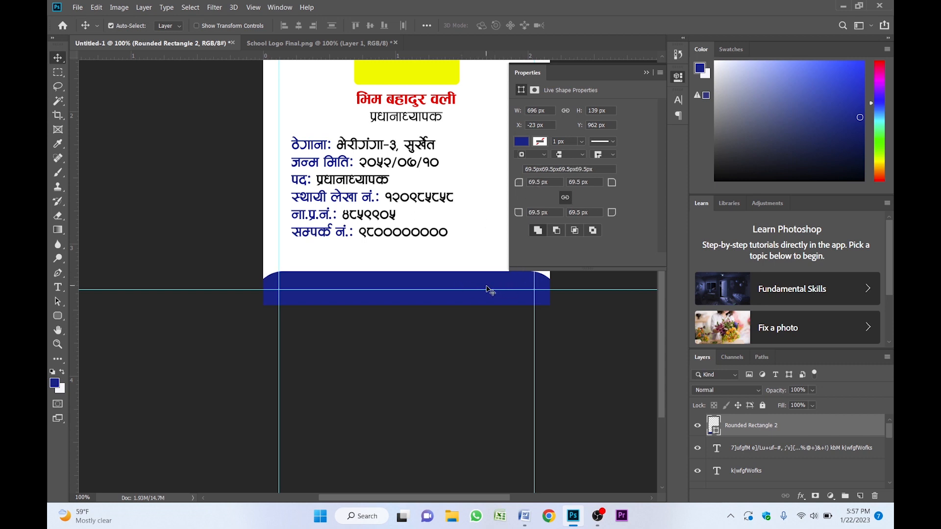
{"action": "left_click", "coordinate": [646, 73]}
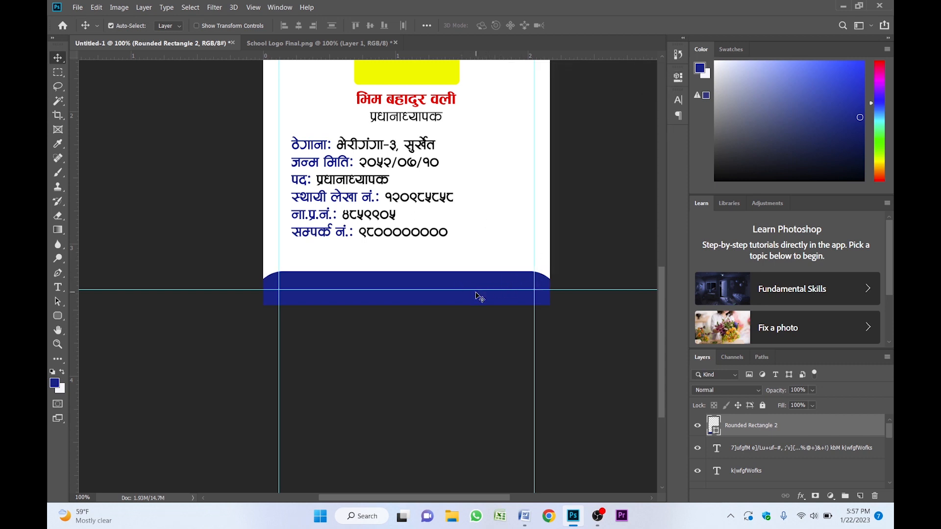
- Nudge the bottom rectangle up another three pixels
{"action": "key", "text": "z"}
{"action": "left_click", "coordinate": [416, 250]}
{"action": "left_click", "coordinate": [416, 250], "text": "alt"}
{"action": "left_click_drag", "start_coordinate": [416, 250], "coordinate": [416, 290]}
{"action": "key", "text": "v"}
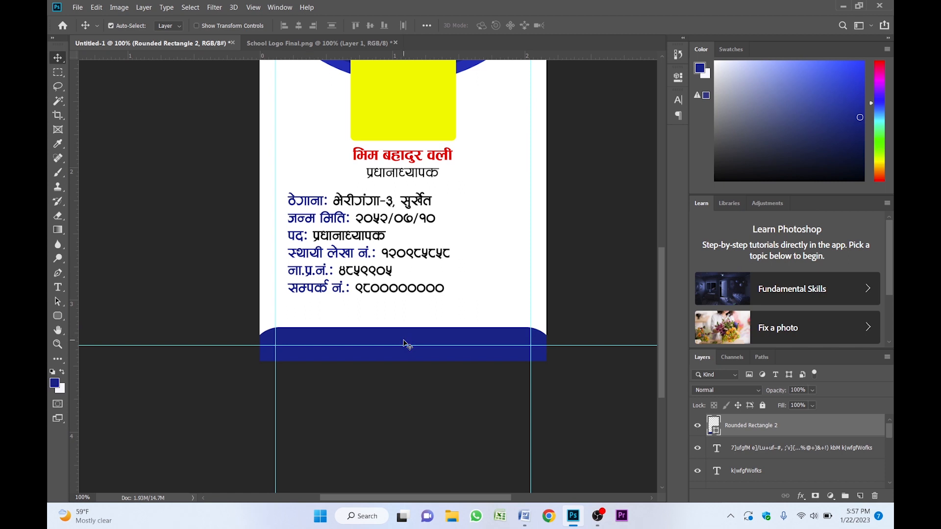
{"action": "key", "text": "Up"}
{"action": "key", "text": "Up"}
{"action": "key", "text": "Up"}
{"action": "key", "text": "Up"}
{"action": "key", "text": "Up"}
{"action": "key", "text": "Up"}
{"action": "key", "text": "Up"}
{"action": "key", "text": "Up"}
{"action": "key", "text": "Up"}
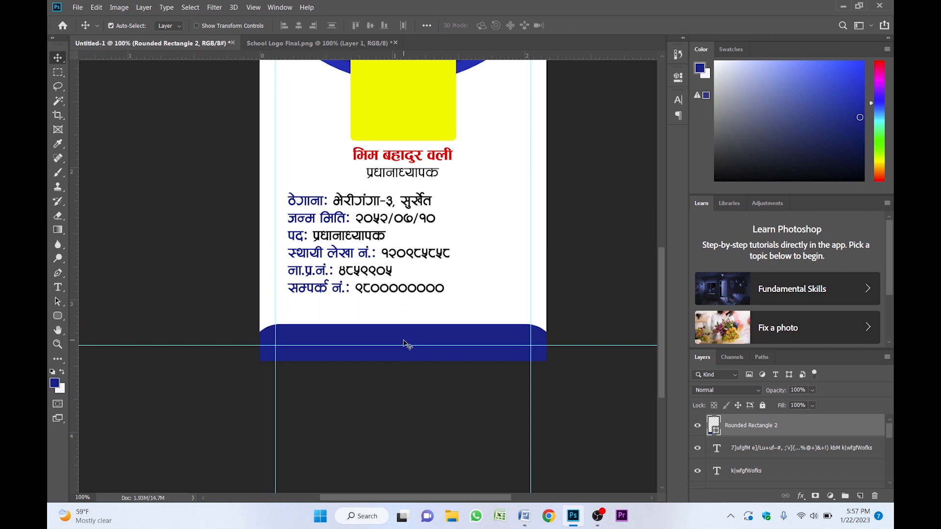
- Duplicate the designation text प्रधानाध्यापक and move the copy down just above the bottom bar
{"action": "left_click_drag", "start_coordinate": [405, 287], "coordinate": [417, 338]}
{"action": "left_click", "coordinate": [405, 306]}
{"action": "left_click", "coordinate": [398, 108]}
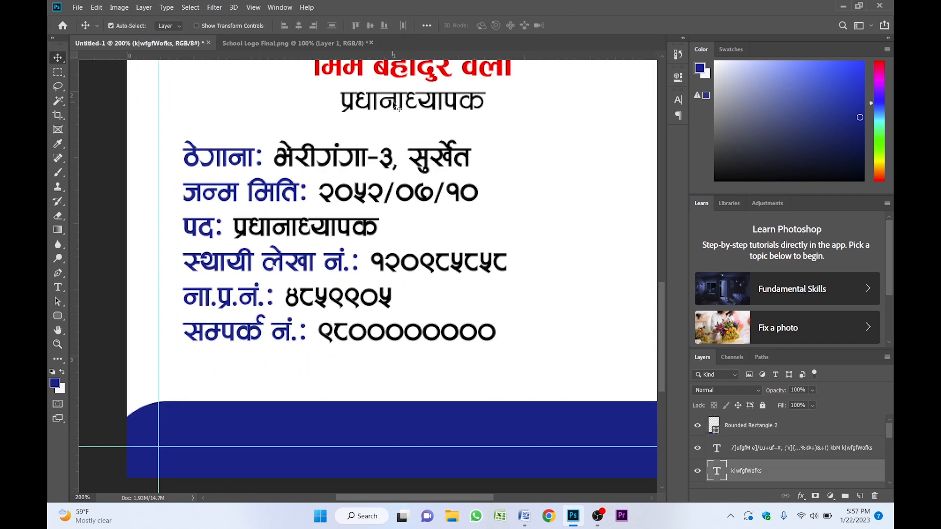
{"action": "left_click_drag", "start_coordinate": [406, 104], "coordinate": [408, 386]}
{"action": "key", "text": "z"}
{"action": "left_click", "coordinate": [406, 360], "text": "alt"}
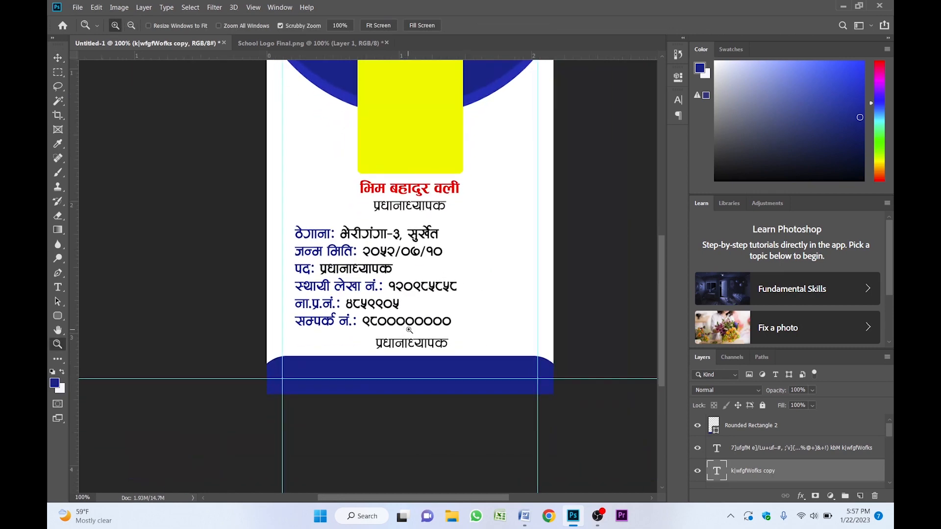
- In Word, copy the two-line quote and paste it into Photoshop, replacing the duplicated text's content
{"action": "key", "text": "v"}
{"action": "left_click", "coordinate": [527, 522]}
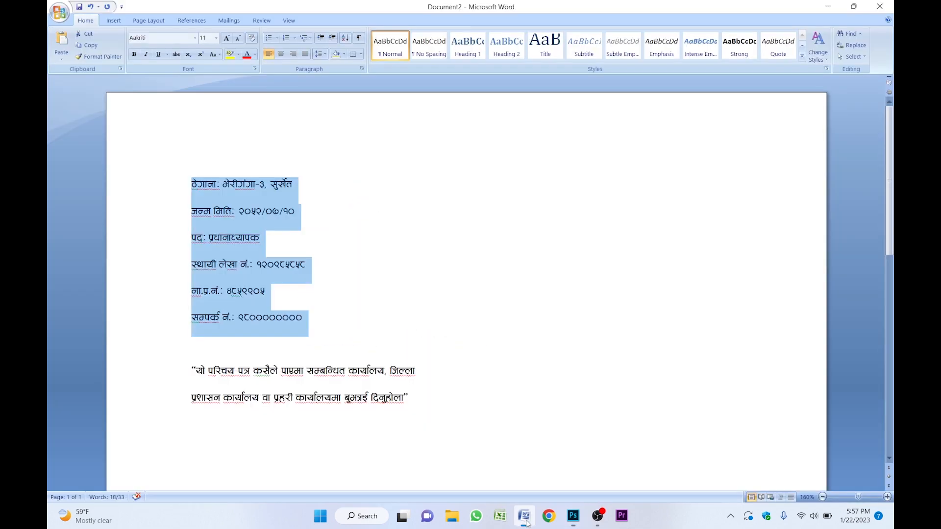
{"action": "scroll", "coordinate": [255, 328], "scroll_direction": "down", "scroll_amount": 2}
{"action": "left_click_drag", "start_coordinate": [191, 282], "coordinate": [406, 311]}
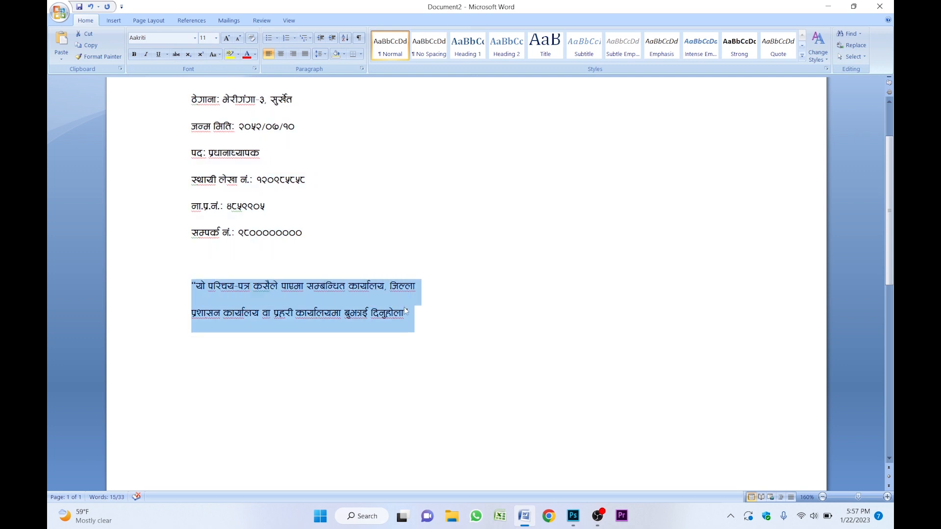
{"action": "left_click", "coordinate": [573, 515]}
{"action": "double_click", "coordinate": [405, 348]}
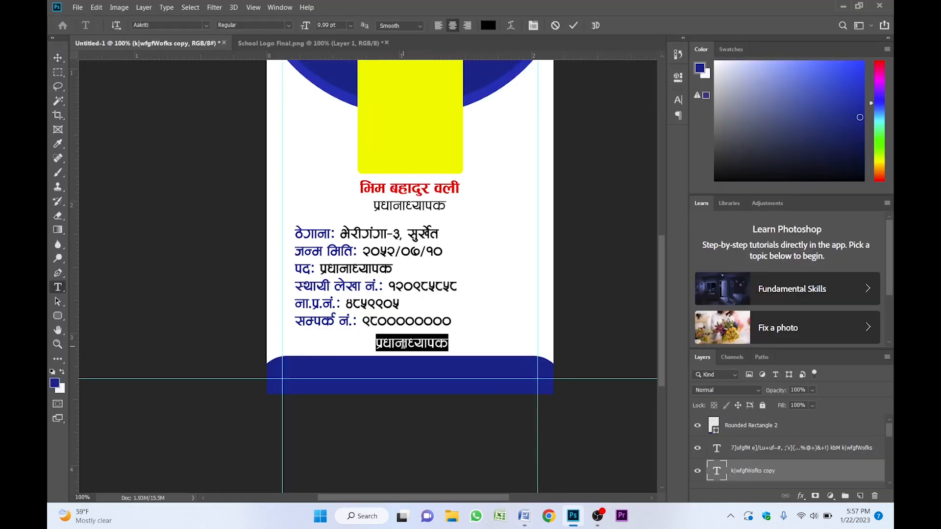
{"action": "key", "text": "ctrl+v"}
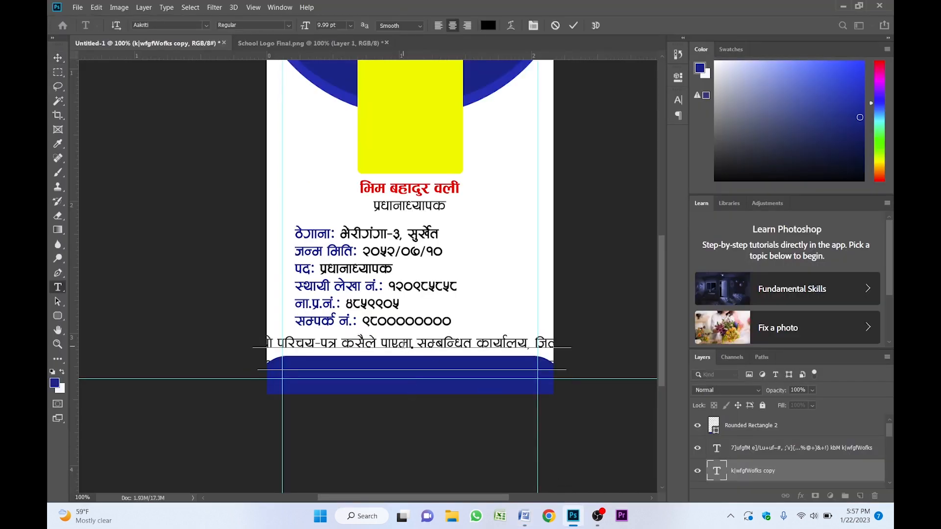
{"action": "key", "text": "ctrl+Return"}
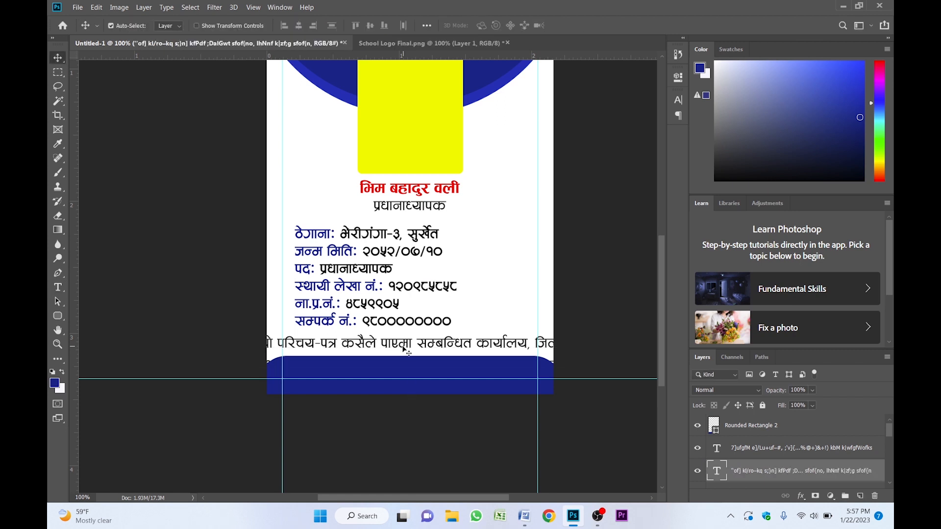
- Bring the quote text layer to the front and move it onto the bottom bar
{"action": "mouse_move", "coordinate": [405, 350]}
{"action": "left_mouse_down"}
{"action": "mouse_move", "coordinate": [416, 322]}
{"action": "mouse_move", "coordinate": [420, 342]}
{"action": "left_mouse_up"}
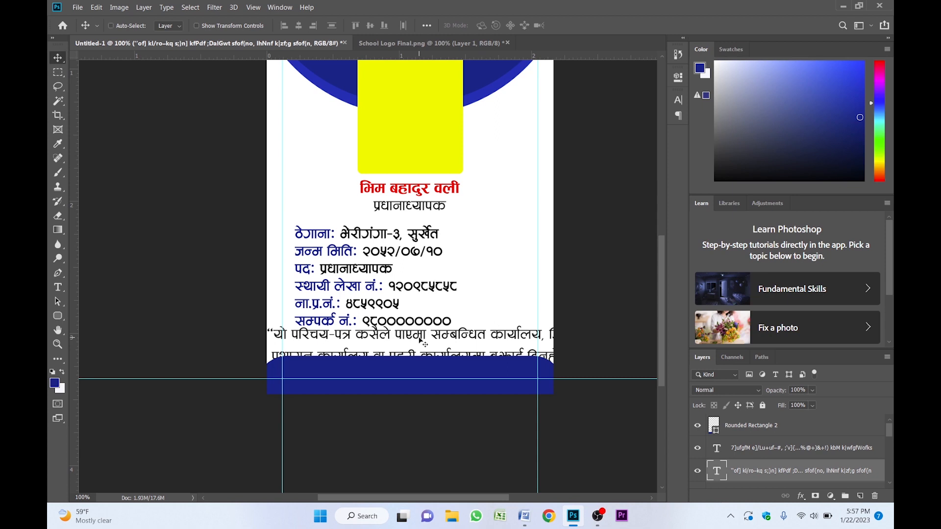
{"action": "key", "text": "ctrl+shift+bracketright"}
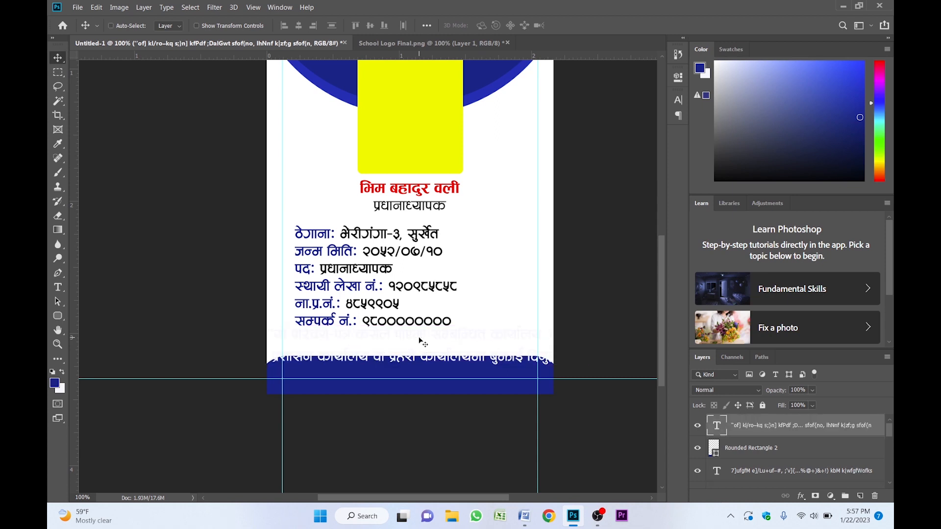
{"action": "left_click_drag", "start_coordinate": [420, 342], "coordinate": [428, 378]}
- Scale the quote text down to about 79% so it fits inside the bottom bar
{"action": "key", "text": "ctrl+t"}
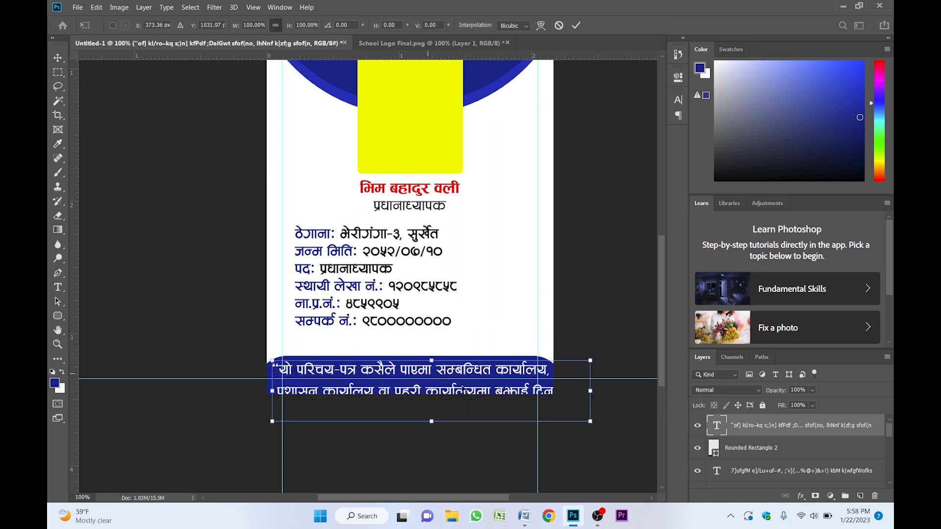
{"action": "left_click_drag", "start_coordinate": [584, 426], "coordinate": [539, 400]}
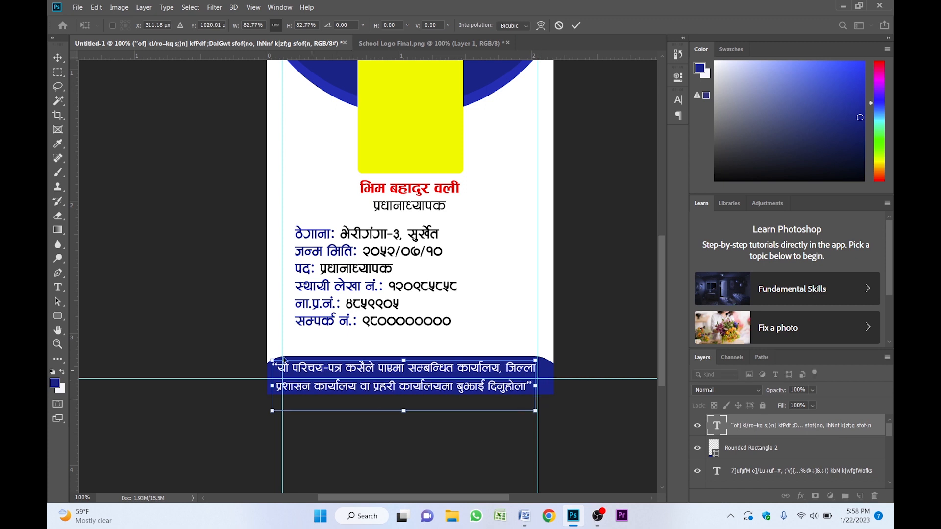
{"action": "left_click_drag", "start_coordinate": [274, 359], "coordinate": [296, 359]}
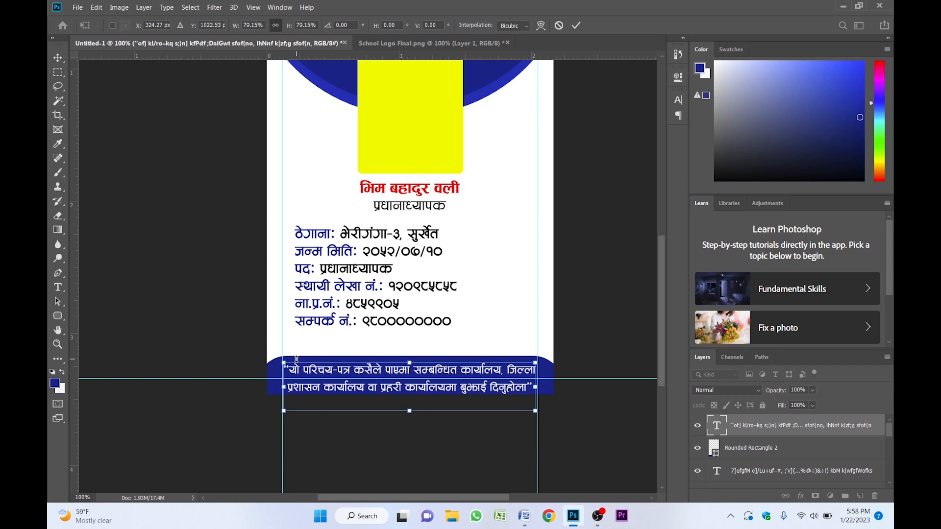
{"action": "key", "text": "Return"}
- Nudge the quote text up about 11 pixels
{"action": "key", "text": "z"}
{"action": "left_click", "coordinate": [374, 331]}
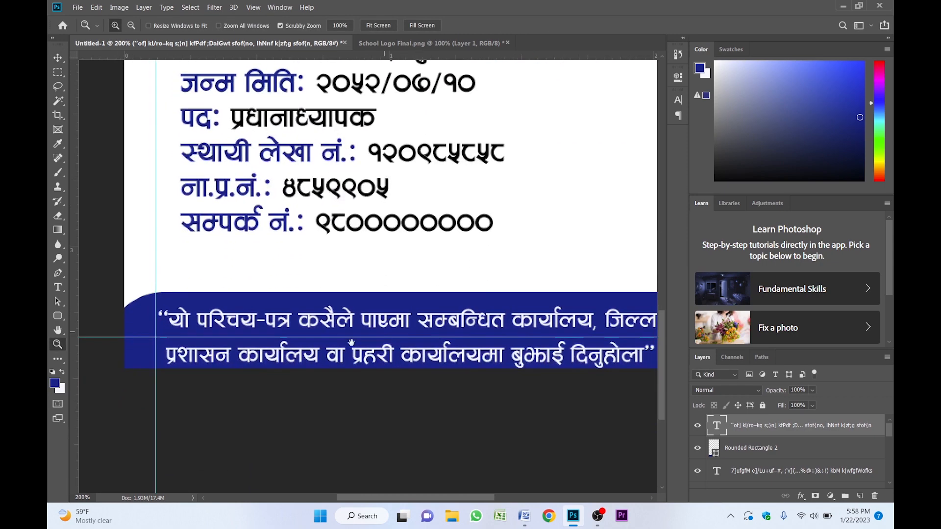
{"action": "key", "text": "v"}
{"action": "key", "text": "shift+Up"}
{"action": "key", "text": "Up"}
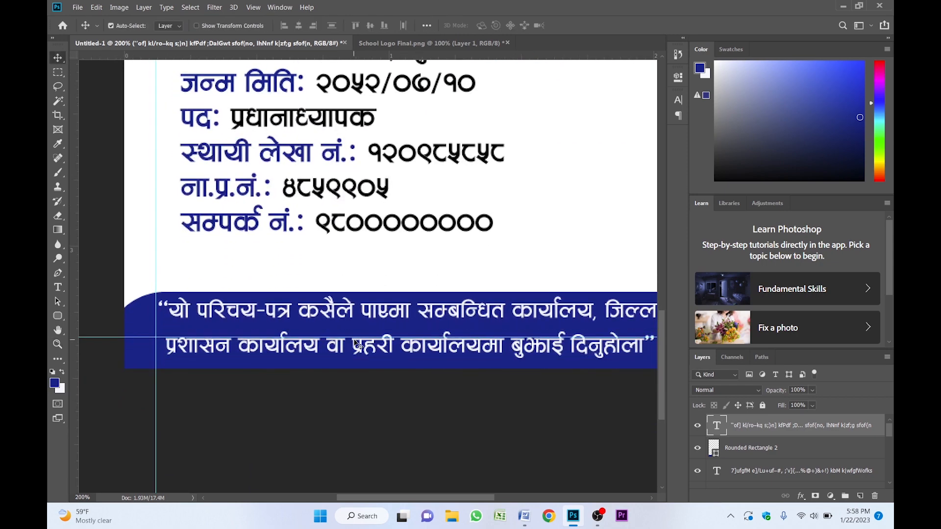
{"action": "key", "text": "z"}
{"action": "left_click", "coordinate": [358, 338], "text": "alt"}
{"action": "key", "text": "v"}
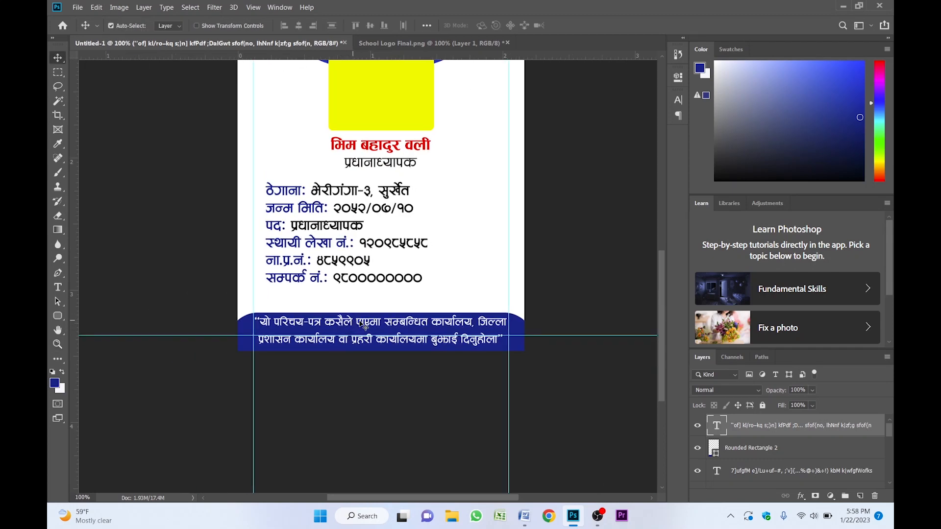
- Set the quote text's font style to Bold and its leading to 7.5 pt
{"action": "left_click", "coordinate": [680, 105]}
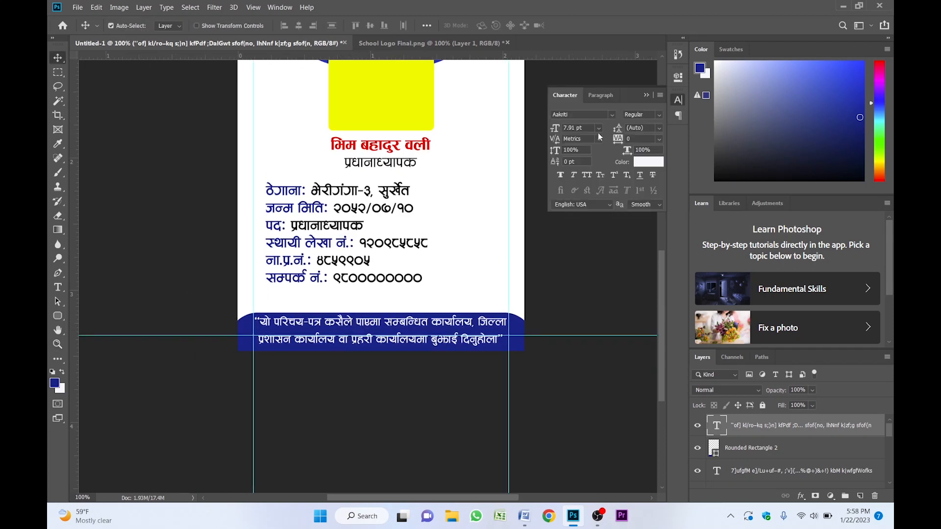
{"action": "left_click", "coordinate": [659, 115]}
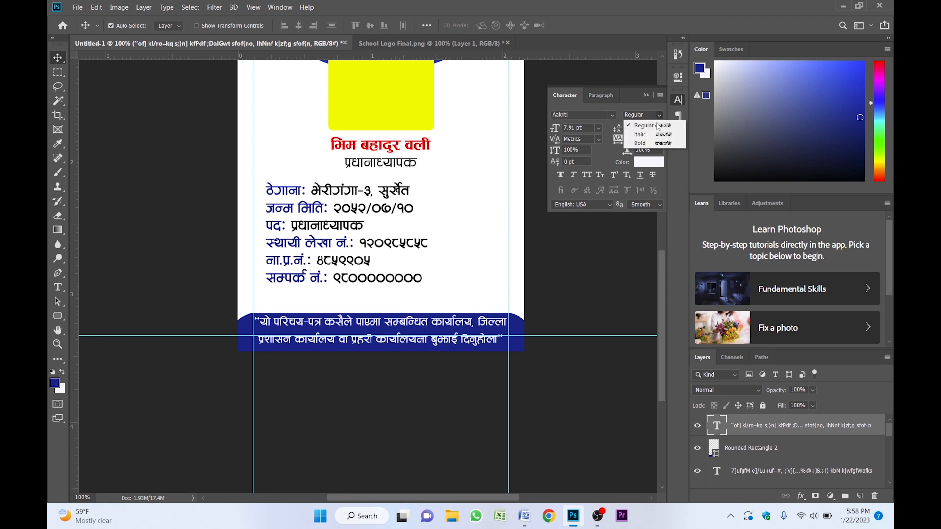
{"action": "left_click", "coordinate": [658, 143]}
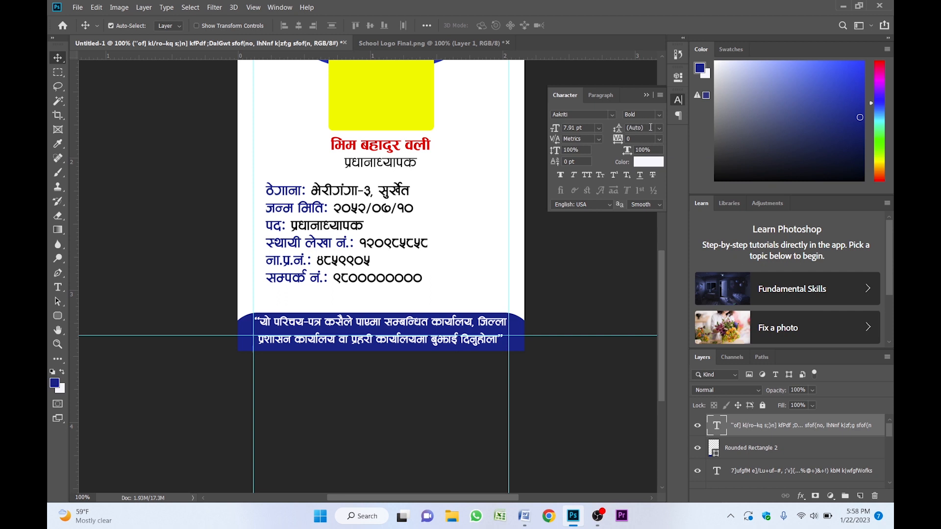
{"action": "left_click", "coordinate": [650, 128]}
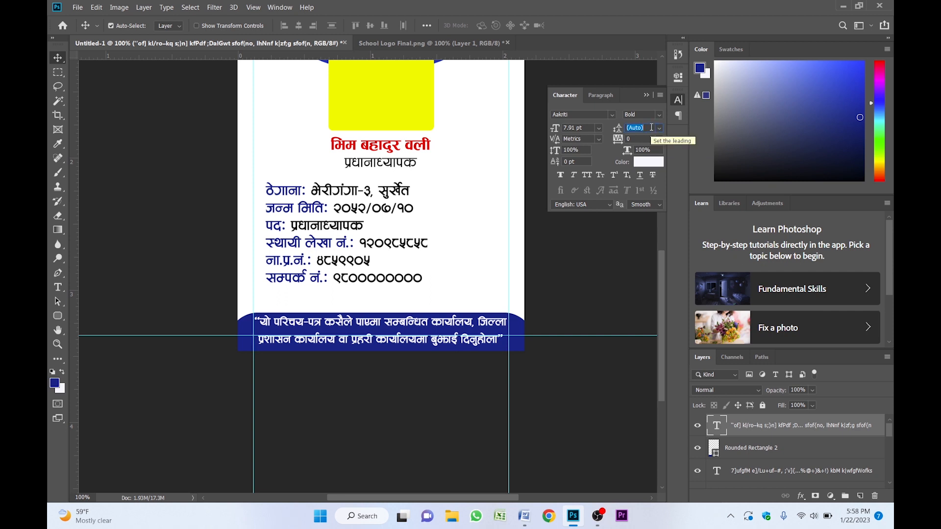
{"action": "type", "text": "7"}
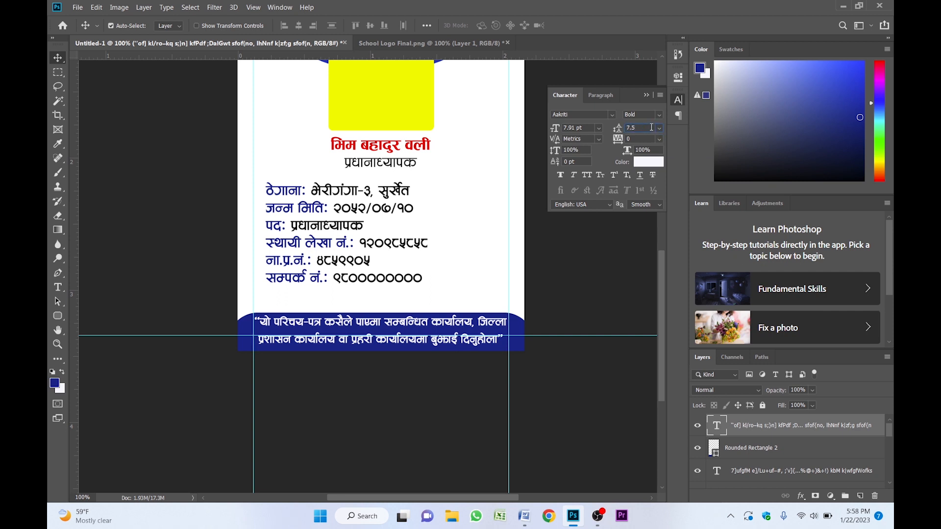
{"action": "type", "text": ".5"}
{"action": "key", "text": "Return"}
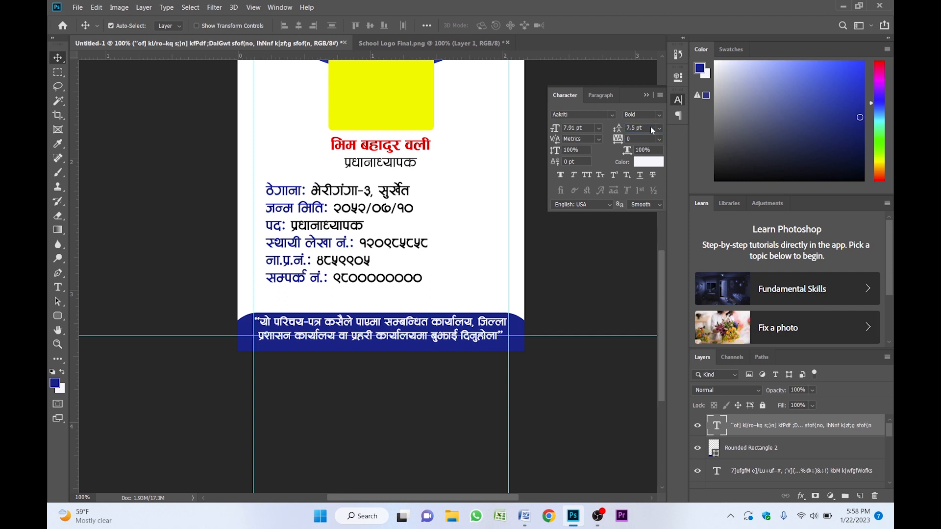
{"action": "left_click", "coordinate": [651, 94]}
- Nudge the bottom rectangle up about 15 pixels
{"action": "key", "text": "z"}
{"action": "left_click", "coordinate": [341, 284]}
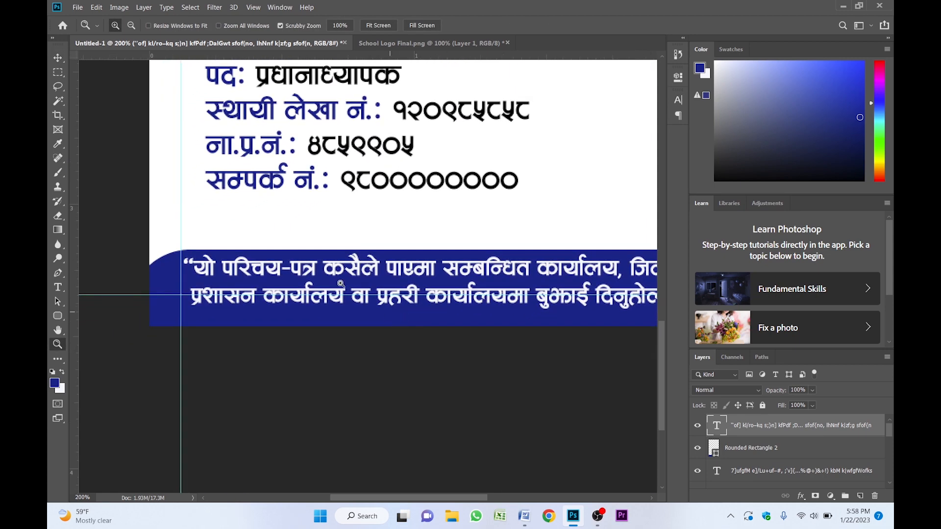
{"action": "key", "text": "v"}
{"action": "left_click", "coordinate": [169, 279]}
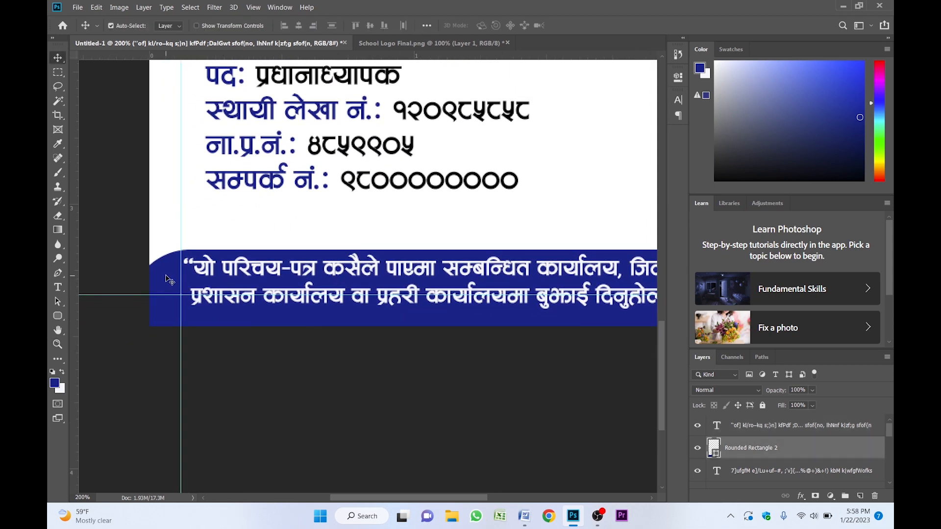
{"action": "key", "text": "Up"}
{"action": "key", "text": "Up"}
{"action": "key", "text": "shift+Up"}
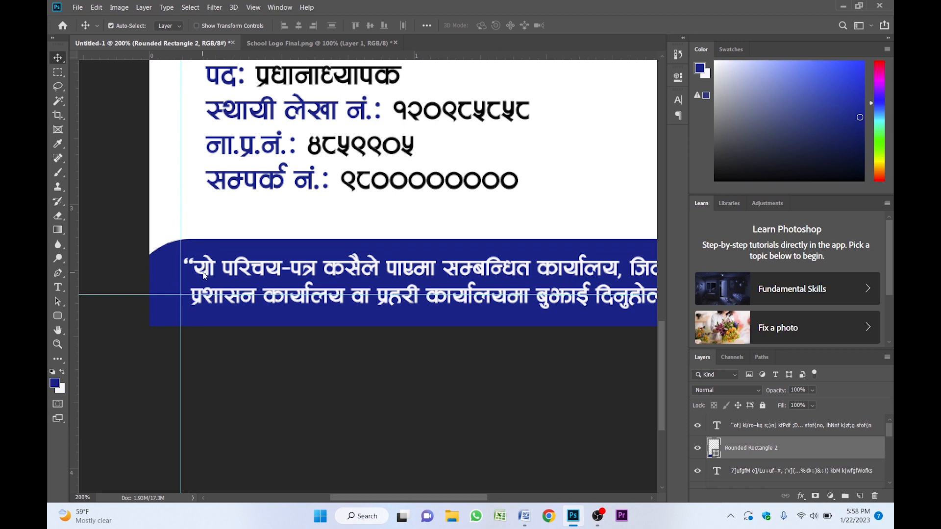
{"action": "key", "text": "Up"}
{"action": "key", "text": "Up"}
{"action": "key", "text": "Up"}
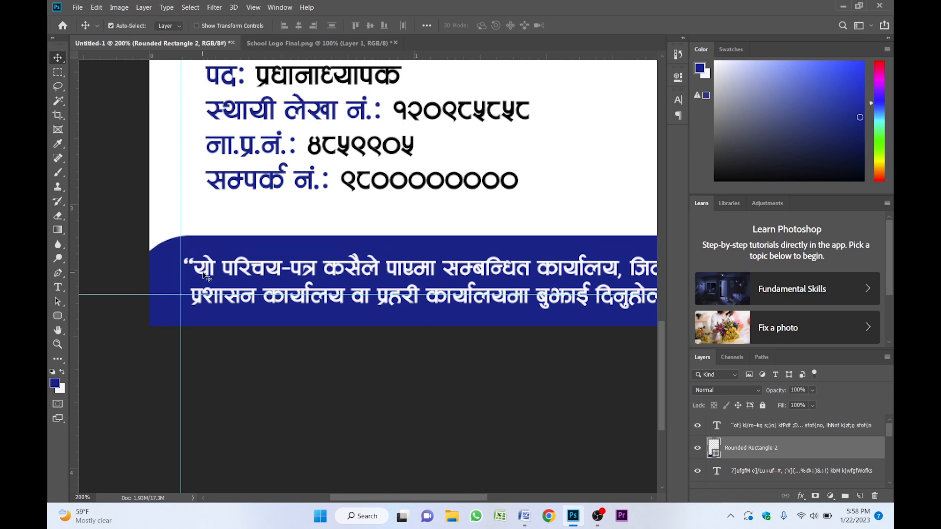
- Nudge the quote text up five pixels
{"action": "left_click", "coordinate": [278, 272]}
{"action": "key", "text": "Up"}
{"action": "key", "text": "Up"}
{"action": "key", "text": "Up"}
{"action": "key", "text": "Up"}
{"action": "key", "text": "Up"}
{"action": "key", "text": "Up"}
{"action": "key", "text": "Up"}
{"action": "key", "text": "Up"}
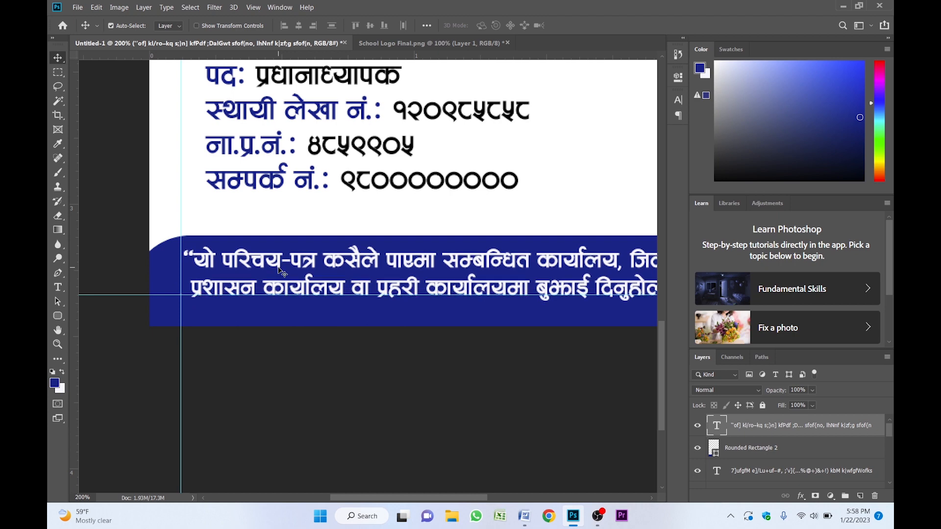
{"action": "key", "text": "Up"}
{"action": "key", "text": "Up"}
{"action": "key", "text": "ctrl+minus"}
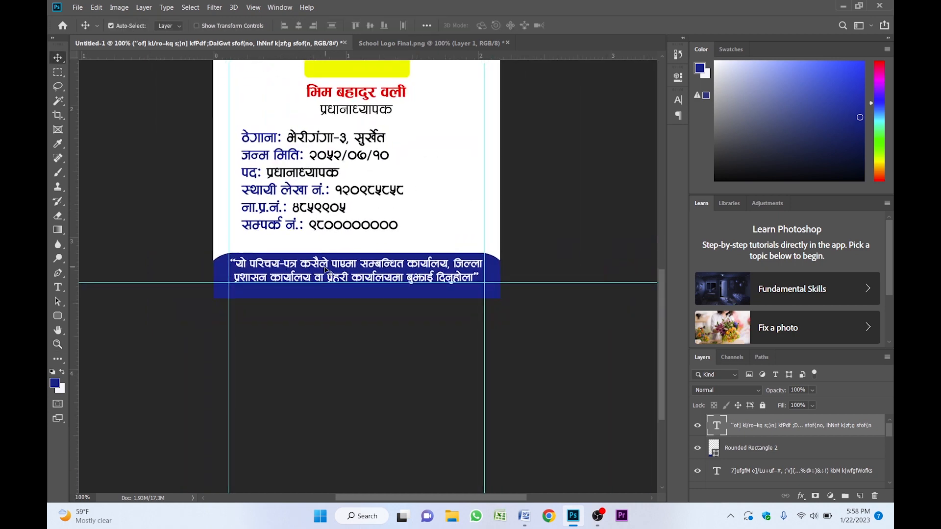
{"action": "key", "text": "ctrl+a"}
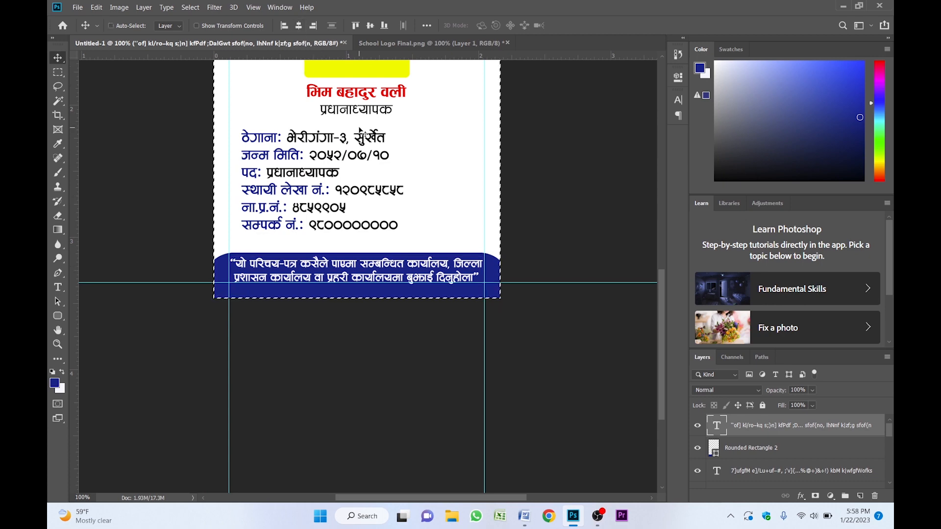
{"action": "key", "text": "ctrl"}
{"action": "key", "text": "ctrl+d"}
- Shift the block of detail lines three pixels left and one pixel down
{"action": "key", "text": "z"}
{"action": "left_click", "coordinate": [376, 176]}
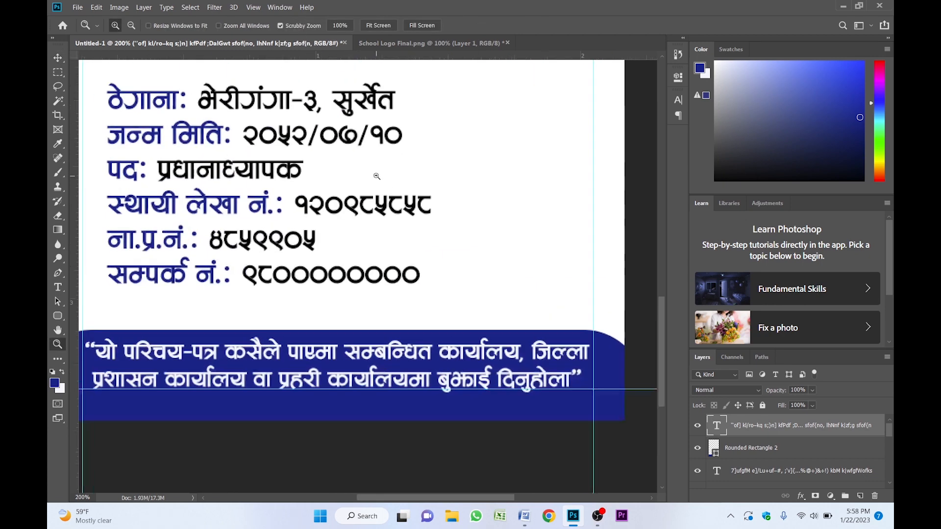
{"action": "left_click", "coordinate": [376, 176], "text": "alt"}
{"action": "left_click_drag", "start_coordinate": [376, 176], "coordinate": [398, 185]}
{"action": "key", "text": "v"}
{"action": "left_click", "coordinate": [351, 163]}
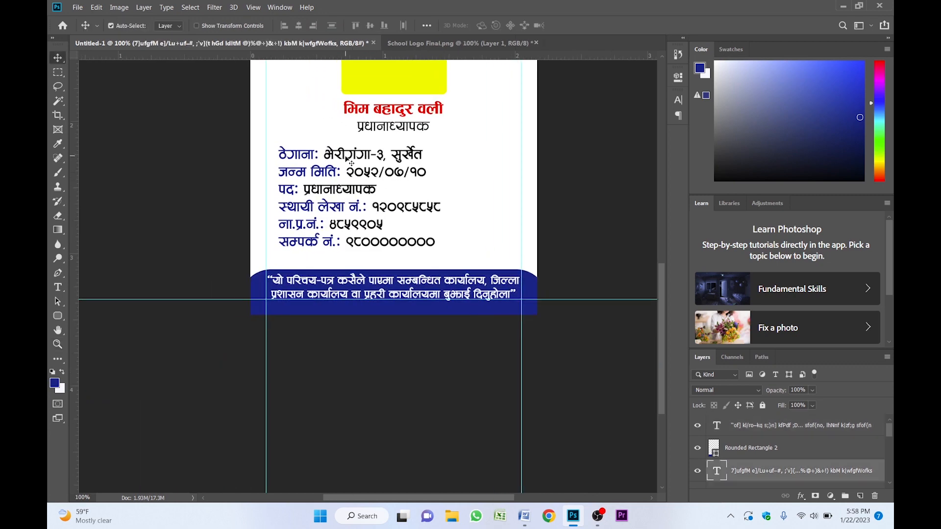
{"action": "key", "text": "Left"}
{"action": "key", "text": "Left"}
{"action": "key", "text": "Left"}
{"action": "key", "text": "Left"}
{"action": "key", "text": "Left"}
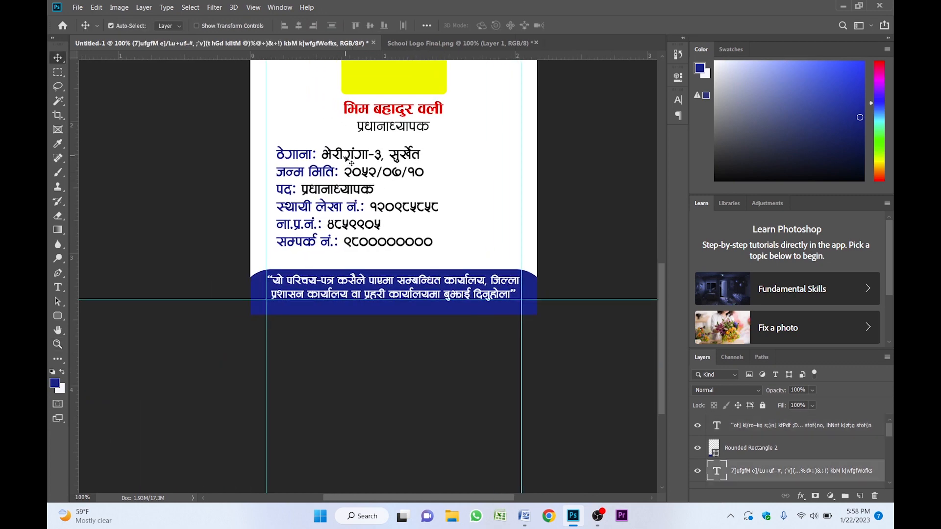
{"action": "key", "text": "Down"}
{"action": "scroll", "coordinate": [370, 144], "scroll_direction": "up", "scroll_amount": 2}
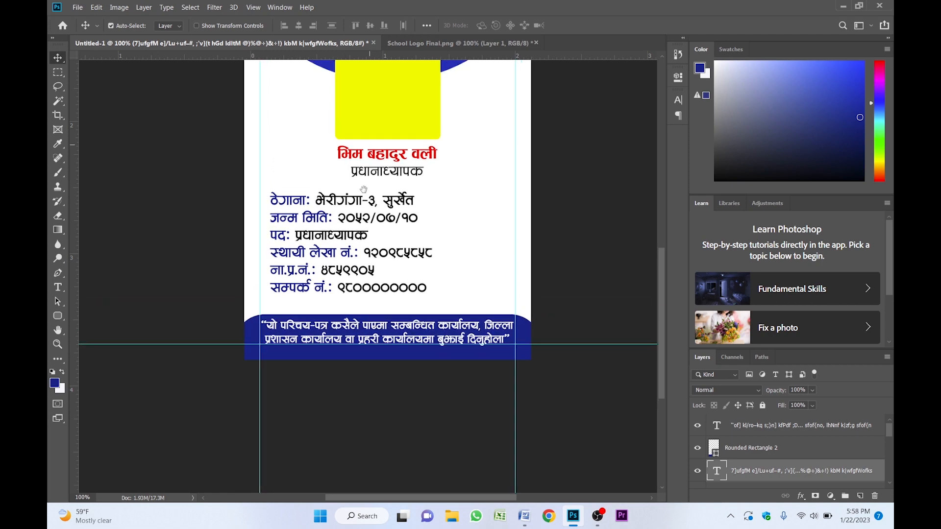
{"action": "key", "text": "z"}
{"action": "left_click", "coordinate": [389, 194]}
{"action": "left_click", "coordinate": [389, 194], "text": "alt"}
{"action": "left_click_drag", "start_coordinate": [389, 194], "coordinate": [382, 180]}
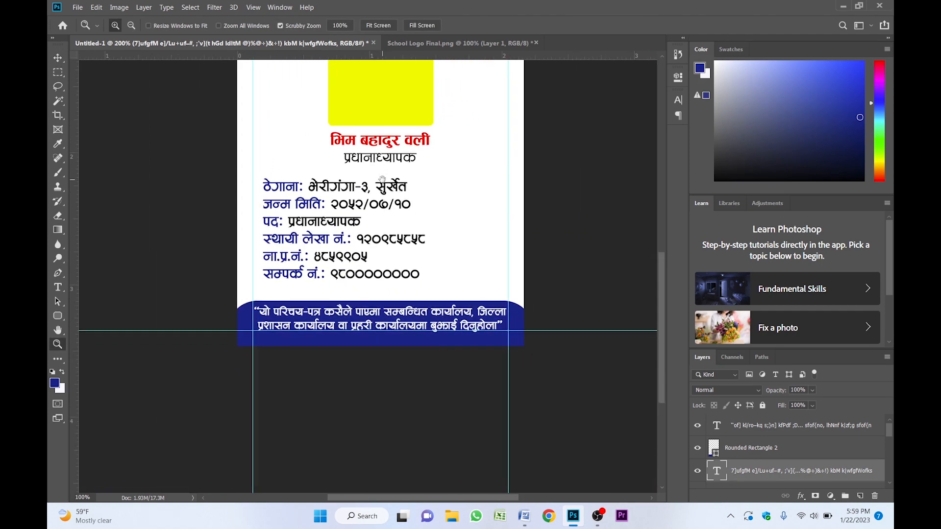
- Duplicate the designation text and place the copy beside the contact number line, zooming in on it
{"action": "key", "text": "v"}
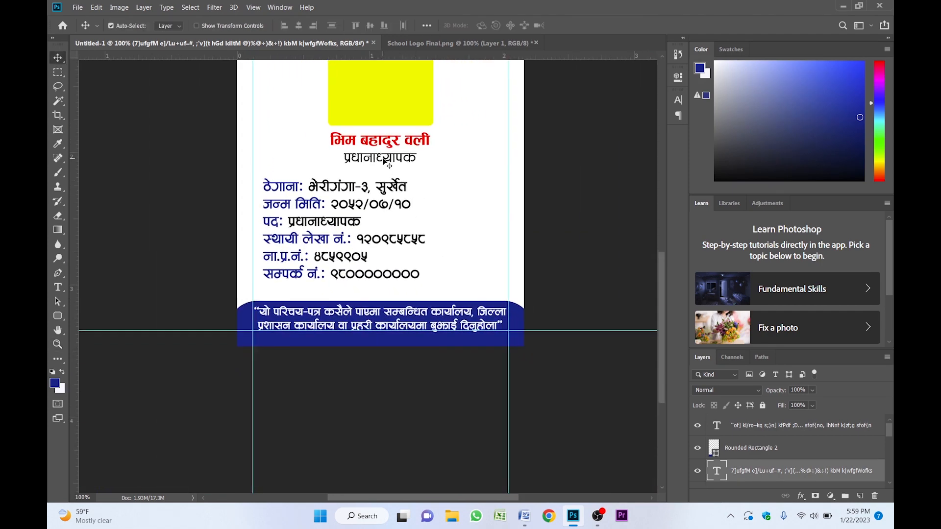
{"action": "left_click", "coordinate": [373, 158]}
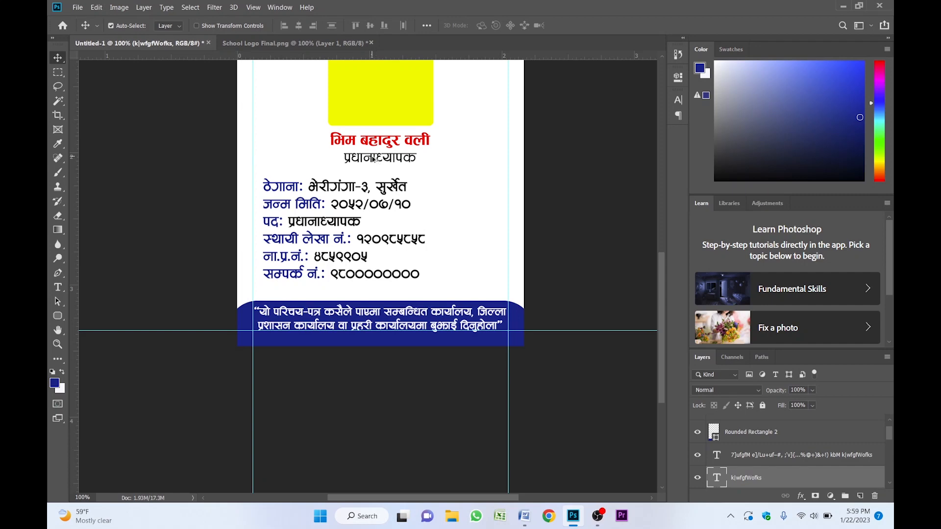
{"action": "left_click_drag", "start_coordinate": [374, 157], "coordinate": [447, 251]}
{"action": "key", "text": "z"}
{"action": "left_click", "coordinate": [462, 275]}
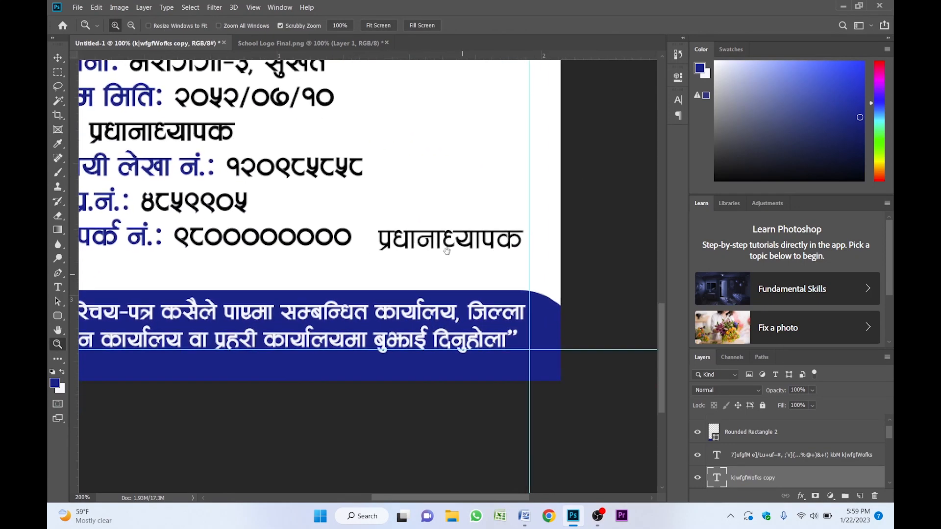
- Add a line of dots above the copied designation as a signature line and move the block slightly up
{"action": "key", "text": "t"}
{"action": "double_click", "coordinate": [447, 238]}
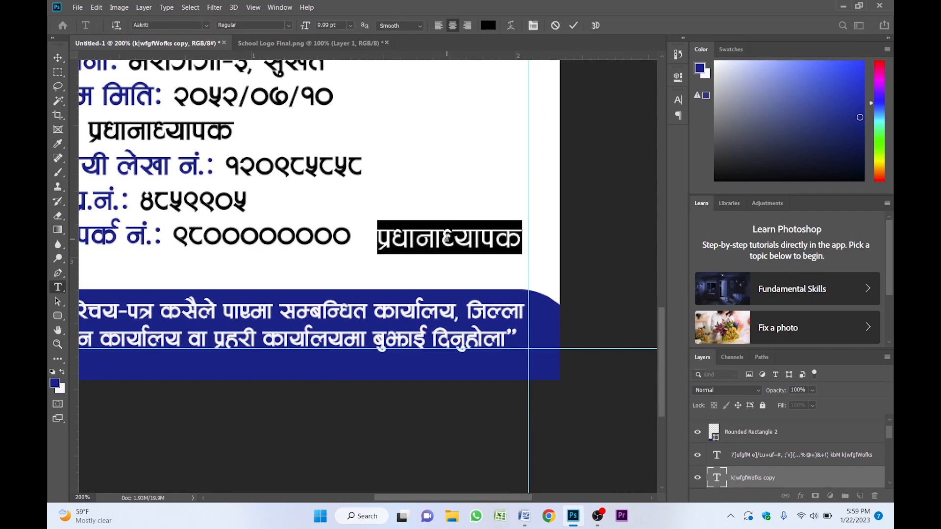
{"action": "left_click", "coordinate": [376, 242]}
{"action": "key", "text": "Return"}
{"action": "type", "text": "......................................"}
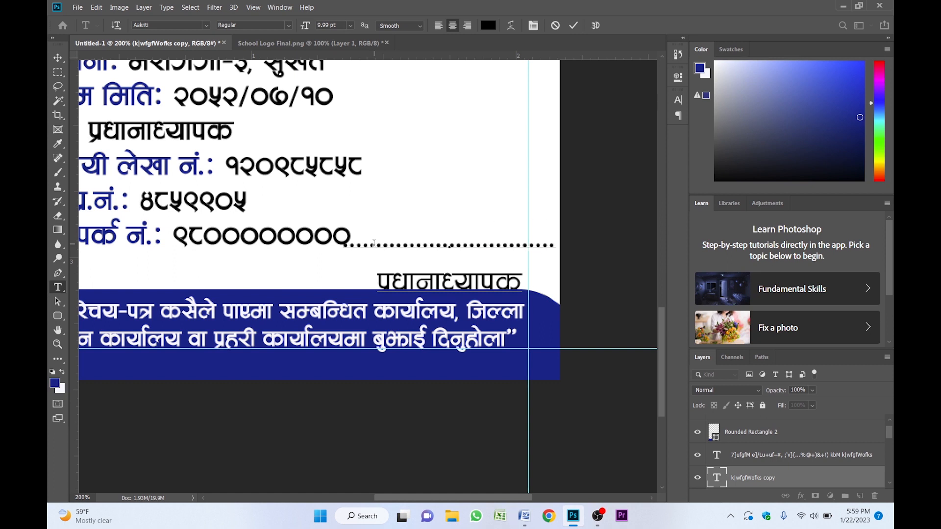
{"action": "key", "text": "ctrl+Return"}
{"action": "key", "text": "v"}
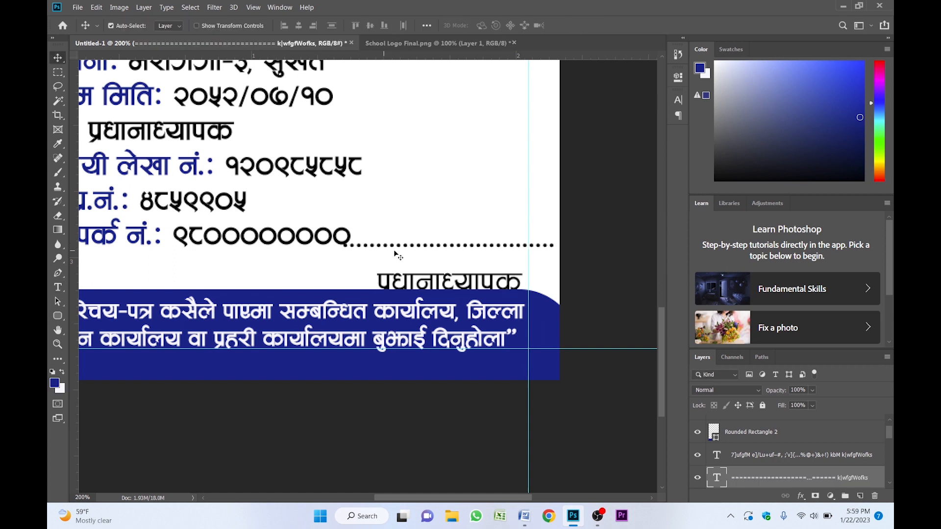
{"action": "left_click_drag", "start_coordinate": [405, 249], "coordinate": [416, 227]}
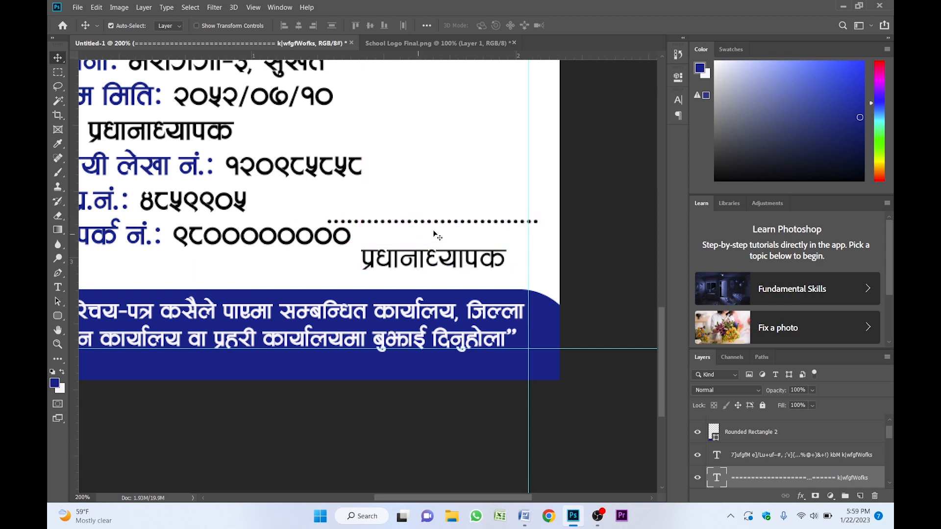
- Set the signature block's leading to 9 pt and its font style to Bold
{"action": "left_click", "coordinate": [677, 104]}
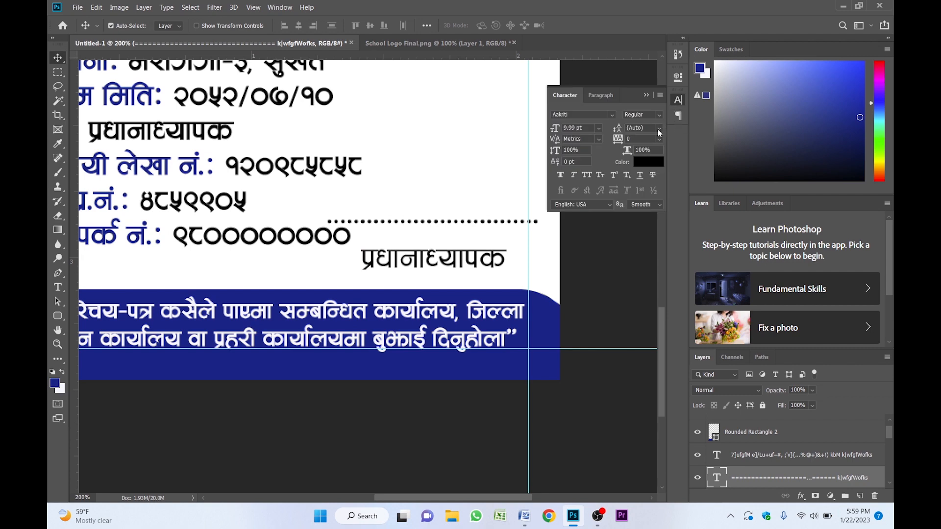
{"action": "left_click", "coordinate": [647, 128]}
{"action": "type", "text": "9"}
{"action": "key", "text": "Return"}
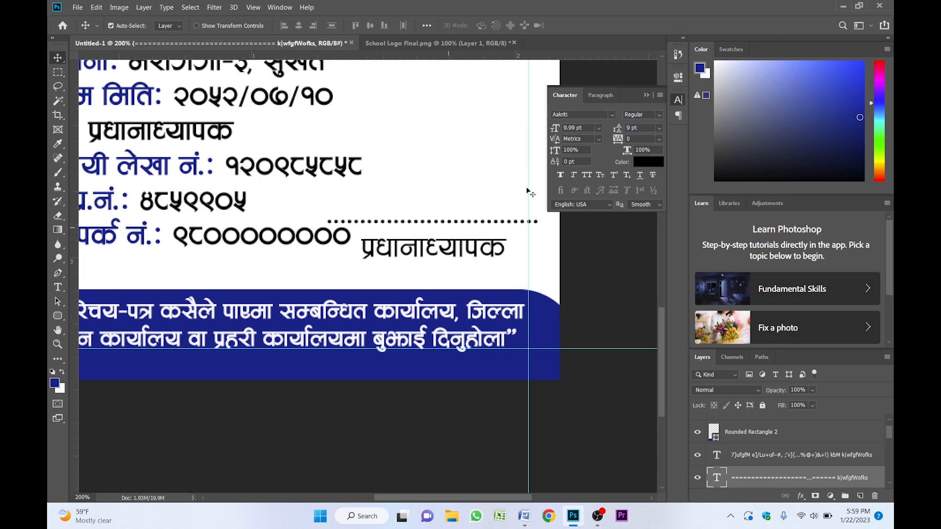
{"action": "left_click", "coordinate": [660, 115]}
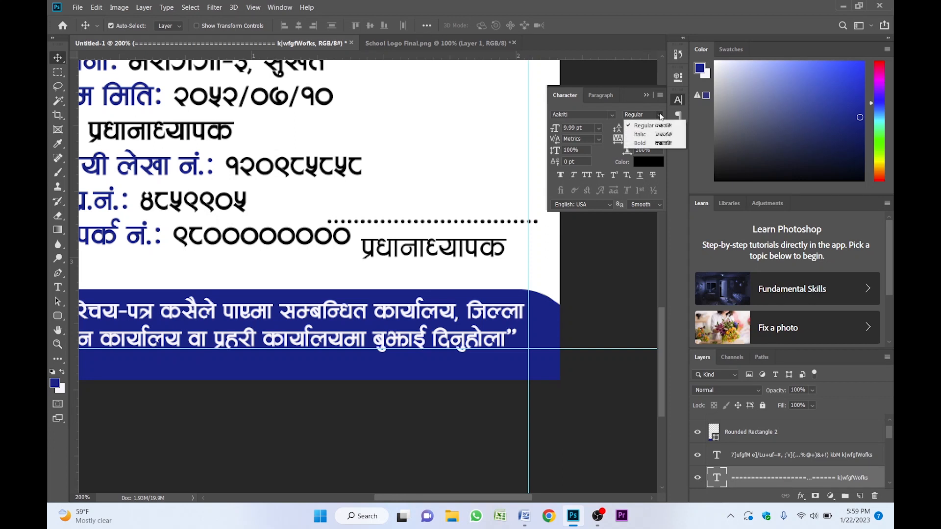
{"action": "left_click", "coordinate": [653, 142]}
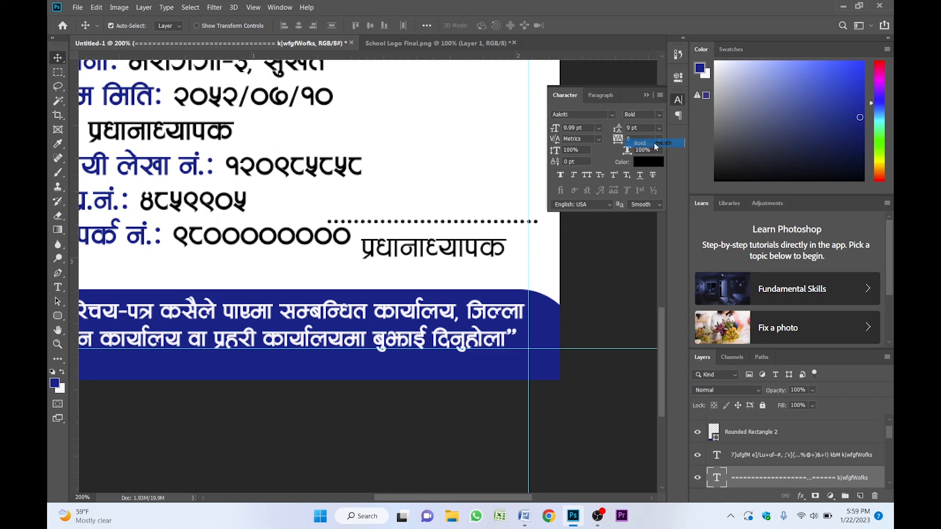
{"action": "left_click", "coordinate": [646, 95]}
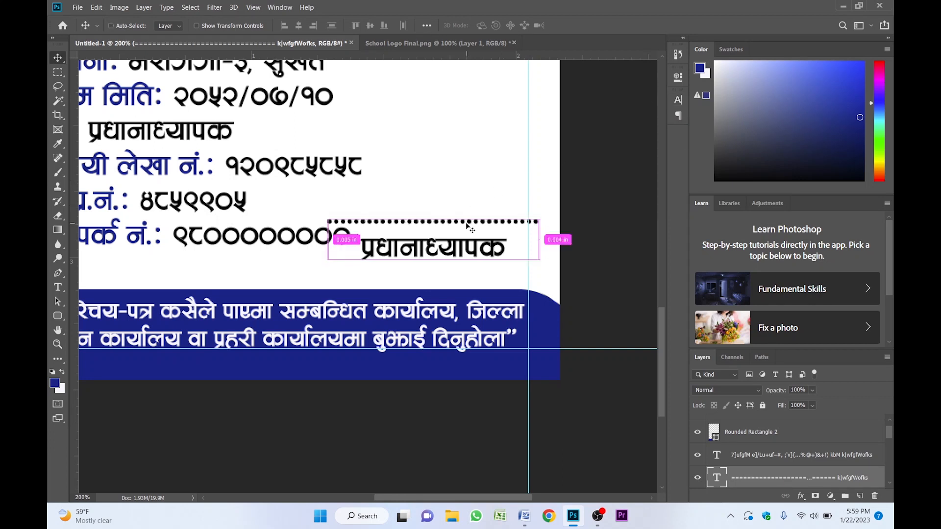
- Scale the signature block down to about 77% and position it at the lower right beneath the details
{"action": "key", "text": "ctrl+t"}
{"action": "left_click_drag", "start_coordinate": [538, 196], "coordinate": [490, 212]}
{"action": "left_click_drag", "start_coordinate": [441, 235], "coordinate": [478, 264]}
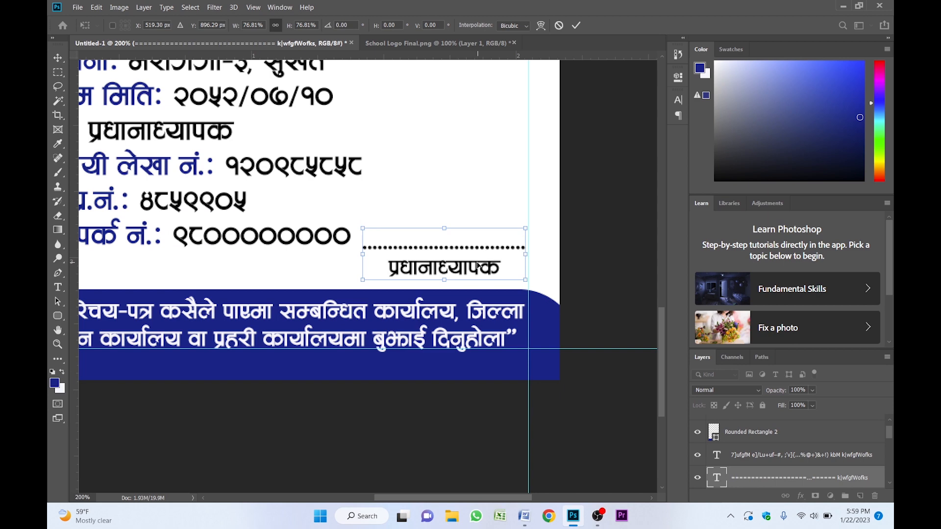
{"action": "key", "text": "Return"}
{"action": "left_click_drag", "start_coordinate": [370, 238], "coordinate": [511, 281]}
{"action": "key", "text": "alt+space"}
{"action": "left_click", "coordinate": [452, 242]}
- Nudge the block of detail lines up three pixels
{"action": "left_click", "coordinate": [378, 182]}
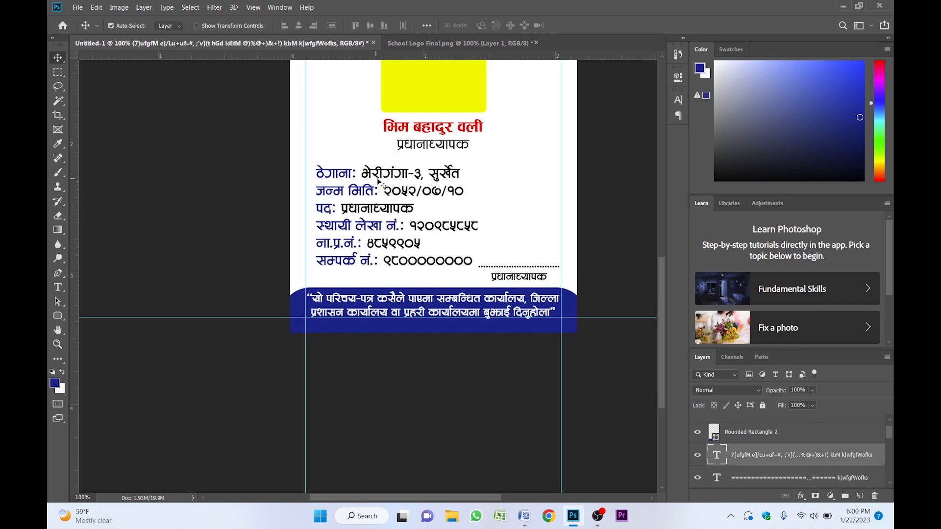
{"action": "key", "text": "Up"}
{"action": "key", "text": "Up"}
{"action": "key", "text": "Up"}
{"action": "key", "text": "Up"}
{"action": "key", "text": "Up"}
{"action": "key", "text": "Up"}
{"action": "key", "text": "Up"}
{"action": "key", "text": "Up"}
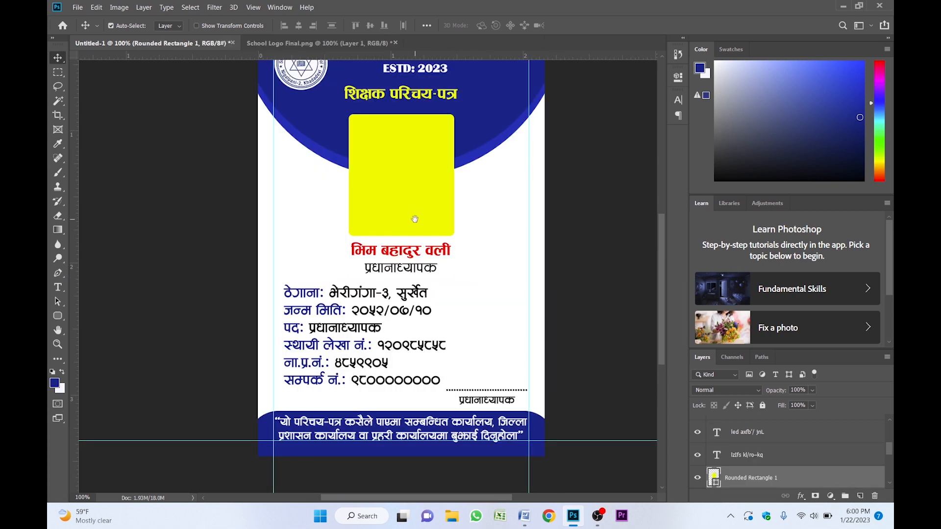
{"action": "left_click_drag", "start_coordinate": [415, 219], "coordinate": [415, 212]}
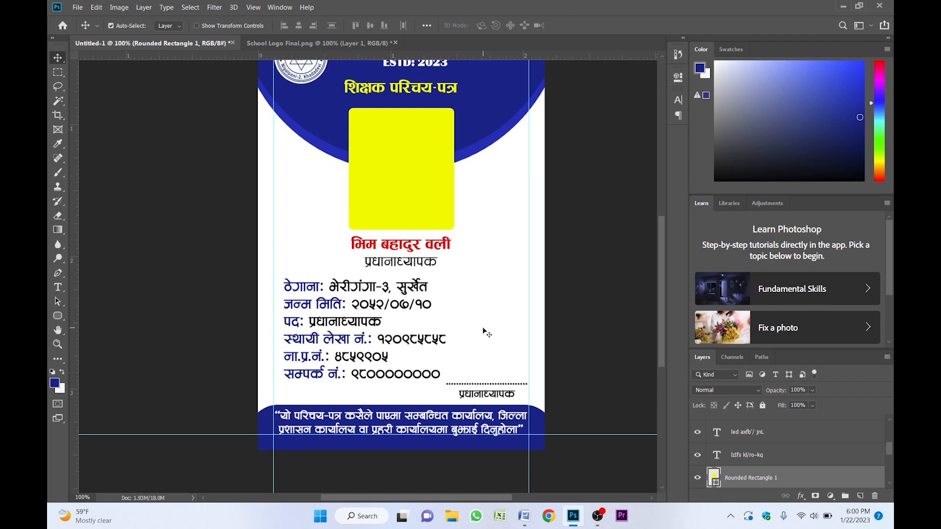
- Open the Sig signature image file from the logo folder
{"action": "key", "text": "ctrl"}
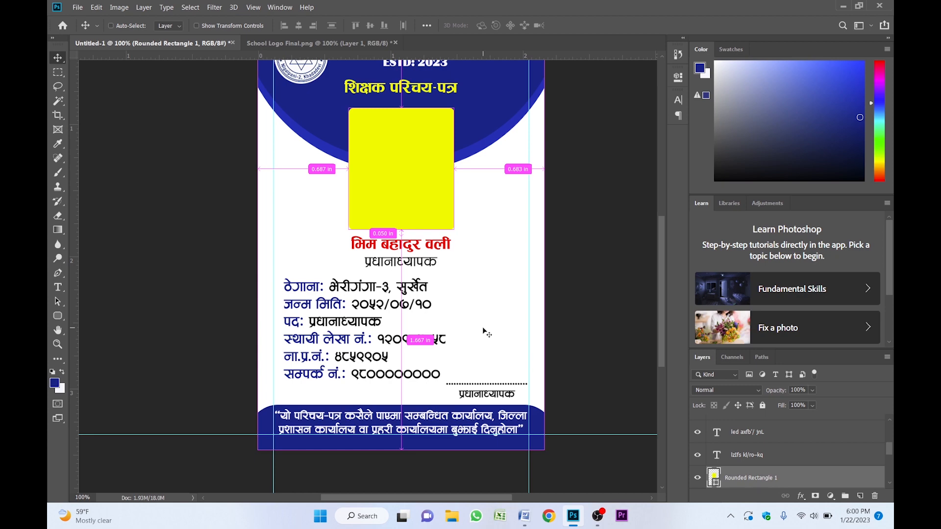
{"action": "key", "text": "ctrl+o"}
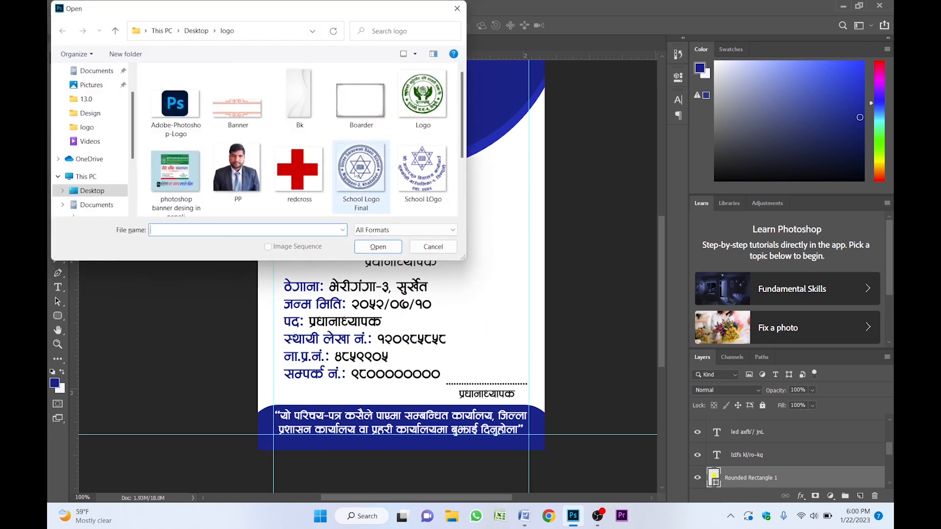
{"action": "scroll", "coordinate": [355, 170], "scroll_direction": "down", "scroll_amount": 1}
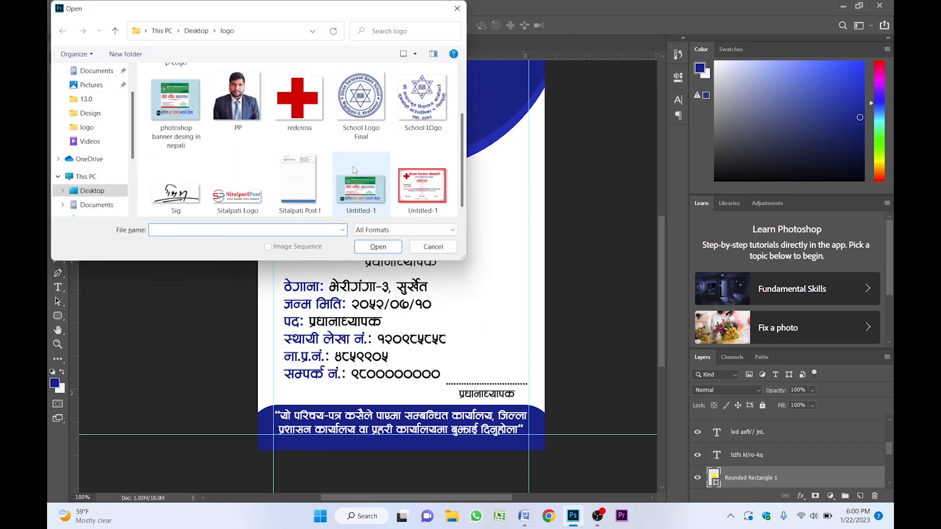
{"action": "left_click", "coordinate": [182, 195]}
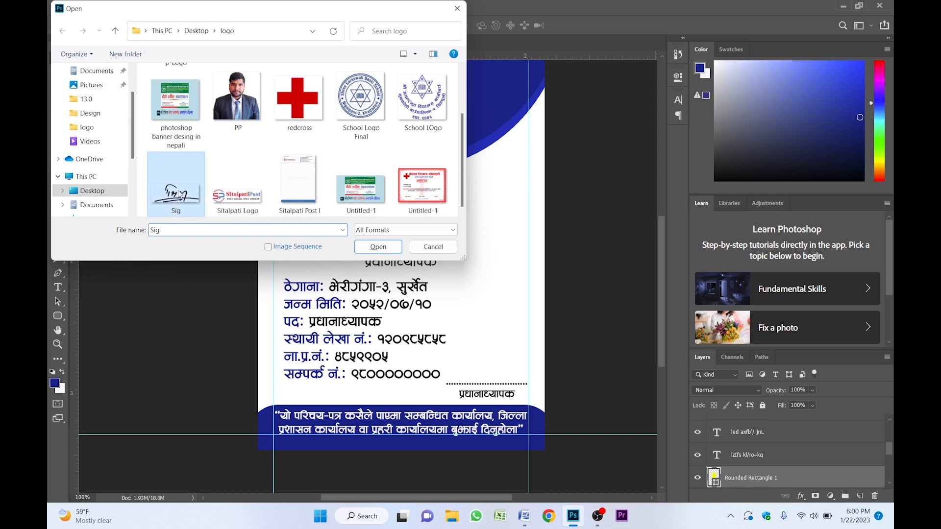
{"action": "left_click", "coordinate": [369, 246]}
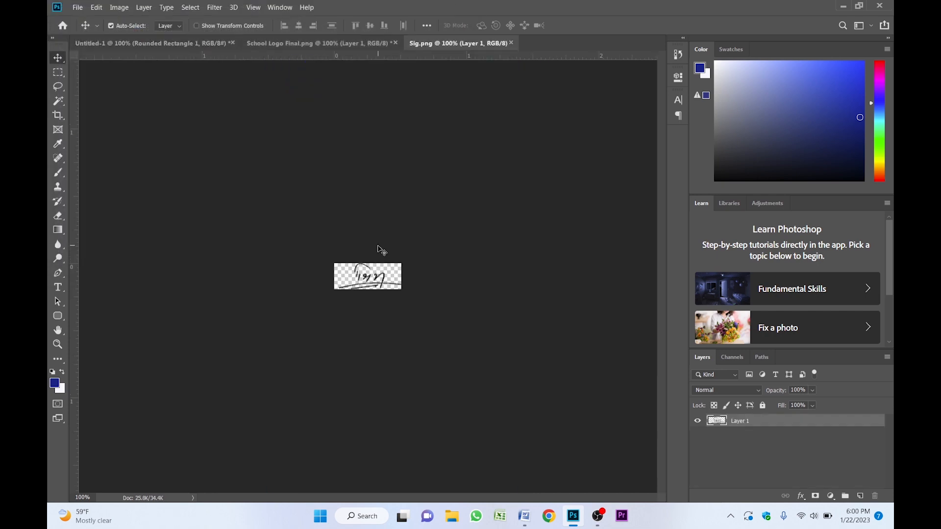
- Zoom in on the signature and convert its layer to a smart object
{"action": "key", "text": "ctrl+space"}
{"action": "left_click", "coordinate": [397, 315], "text": "ctrl"}
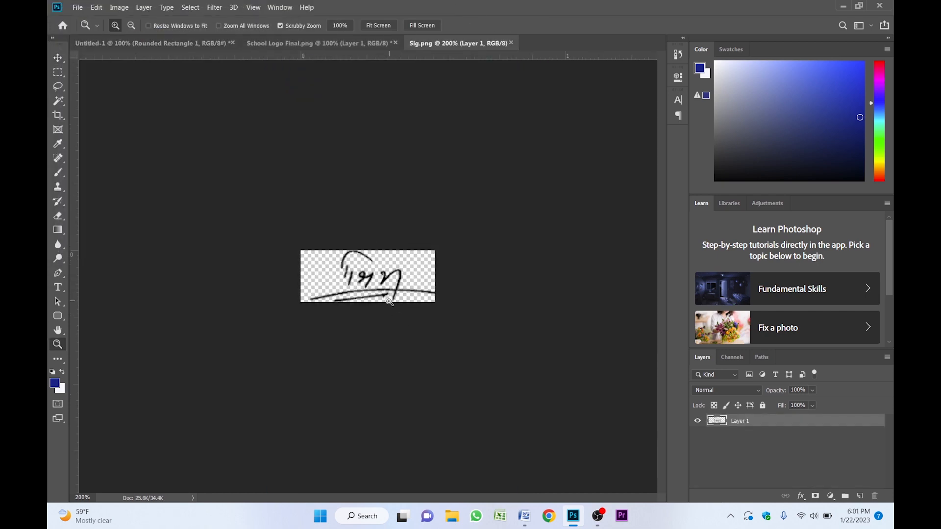
{"action": "right_click", "coordinate": [785, 423]}
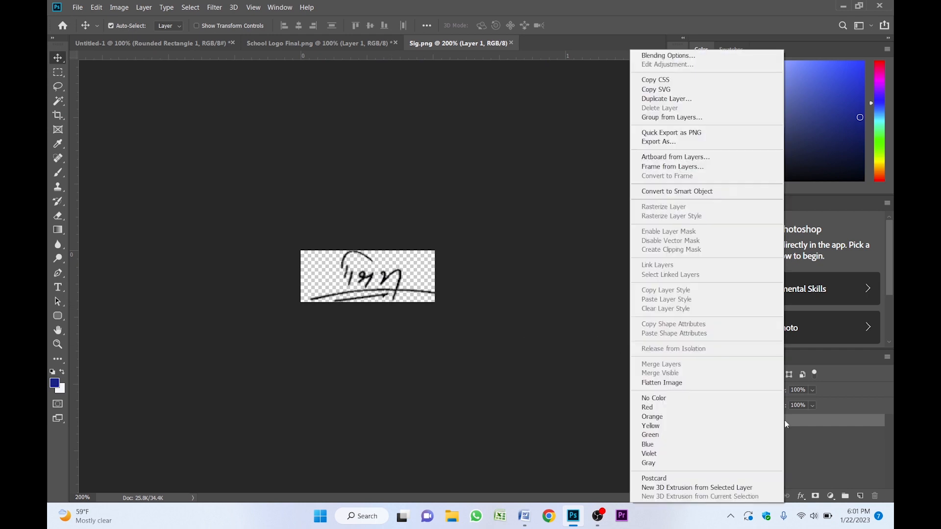
{"action": "left_click", "coordinate": [680, 195]}
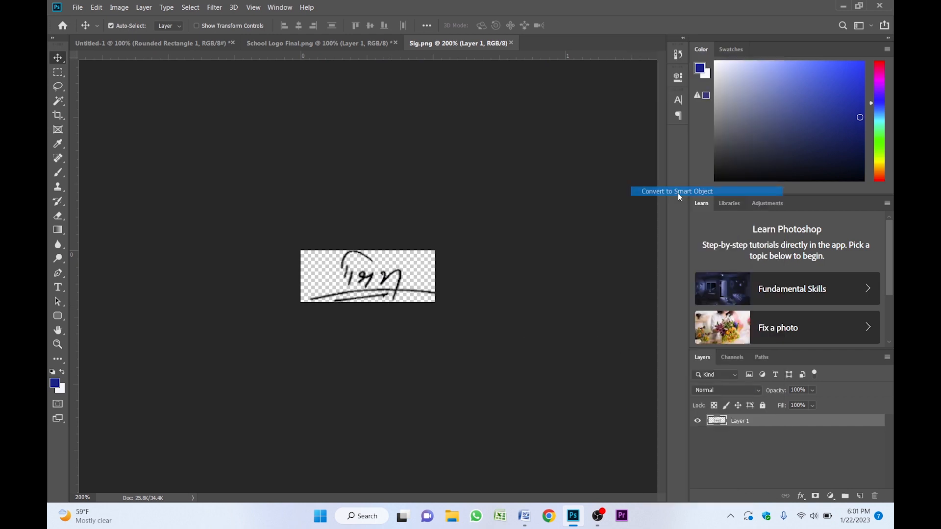
- Bring the signature into the ID card document and place it just above the dotted signature line
{"action": "mouse_move", "coordinate": [385, 291]}
{"action": "left_mouse_down"}
{"action": "mouse_move", "coordinate": [400, 238]}
{"action": "mouse_move", "coordinate": [196, 74]}
{"action": "mouse_move", "coordinate": [197, 43]}
{"action": "mouse_move", "coordinate": [456, 268]}
{"action": "mouse_move", "coordinate": [474, 297]}
{"action": "mouse_move", "coordinate": [451, 228]}
{"action": "mouse_move", "coordinate": [522, 279]}
{"action": "mouse_move", "coordinate": [459, 352]}
{"action": "mouse_move", "coordinate": [464, 361]}
{"action": "left_mouse_up"}
{"action": "key", "text": "ctrl+space"}
{"action": "left_click", "coordinate": [479, 294], "text": "ctrl"}
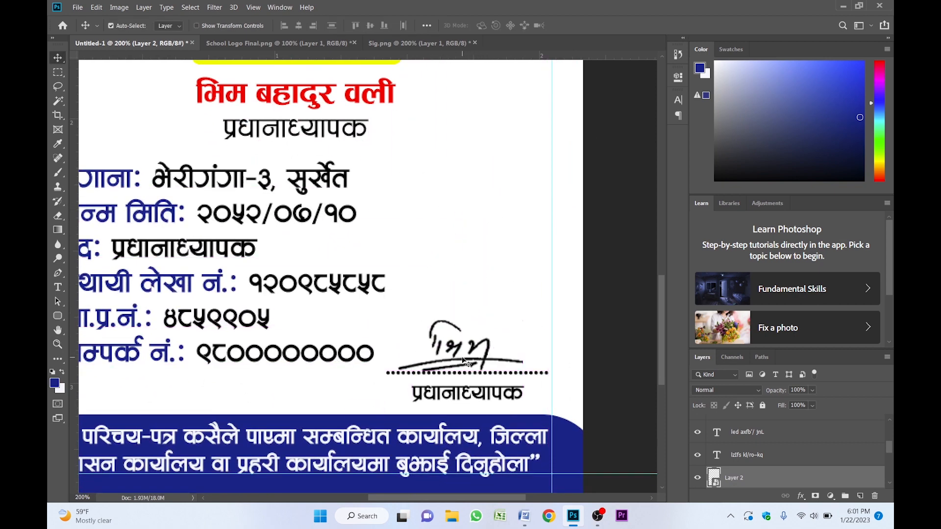
{"action": "key", "text": "alt+space"}
{"action": "left_click", "coordinate": [459, 309], "text": "alt"}
{"action": "left_click_drag", "start_coordinate": [456, 306], "coordinate": [491, 308]}
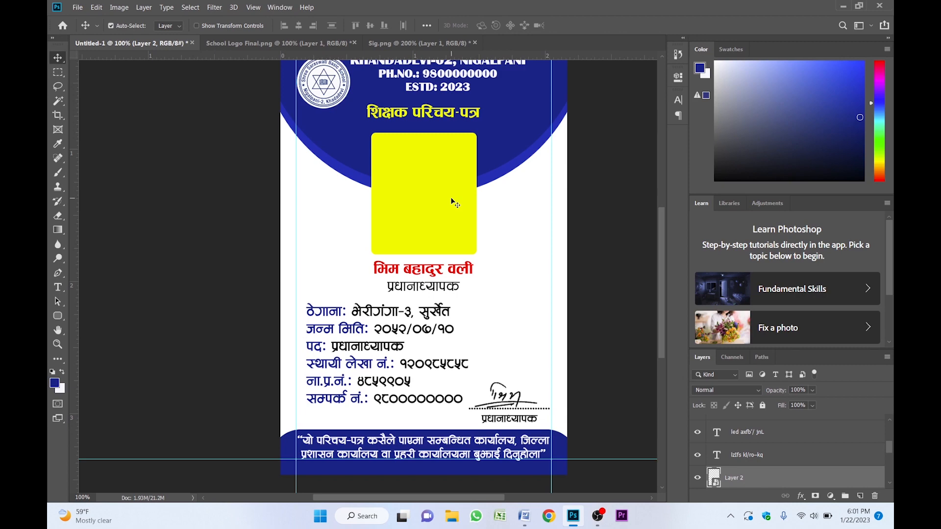
- Open the PP portrait photo and convert its layer to a smart object
{"action": "key", "text": "ctrl+o"}
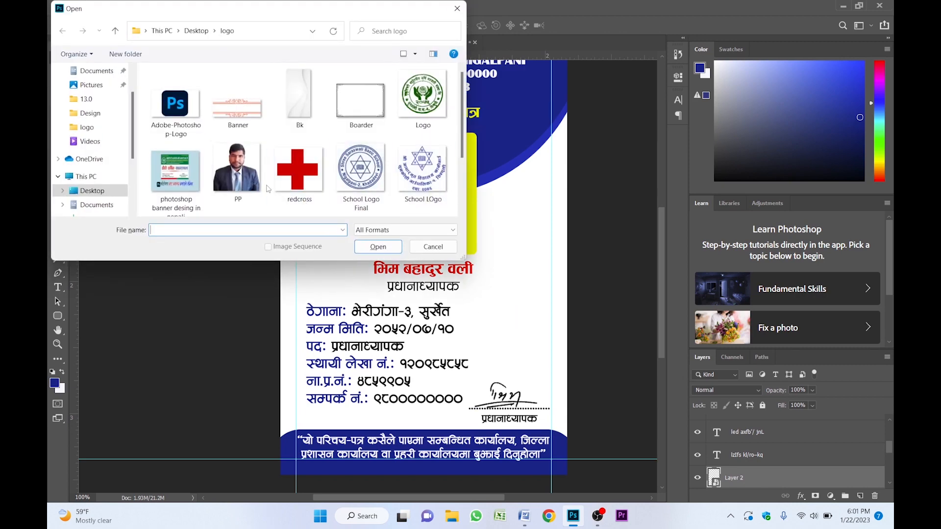
{"action": "left_click", "coordinate": [238, 169]}
{"action": "left_click", "coordinate": [386, 248]}
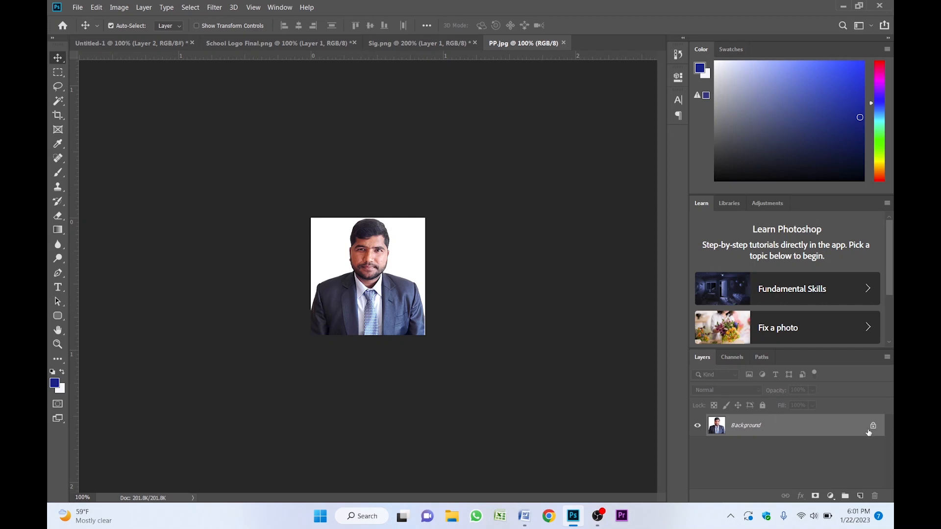
{"action": "left_click", "coordinate": [873, 426]}
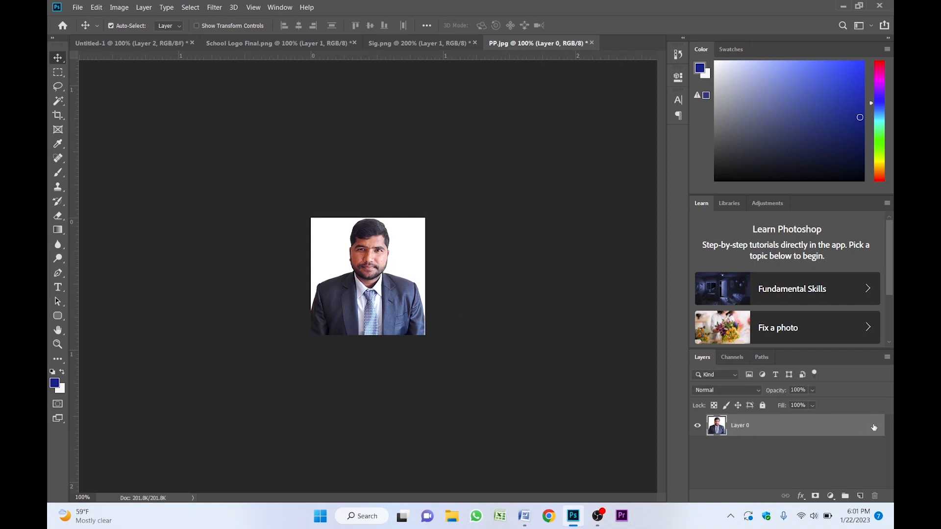
{"action": "right_click", "coordinate": [844, 429]}
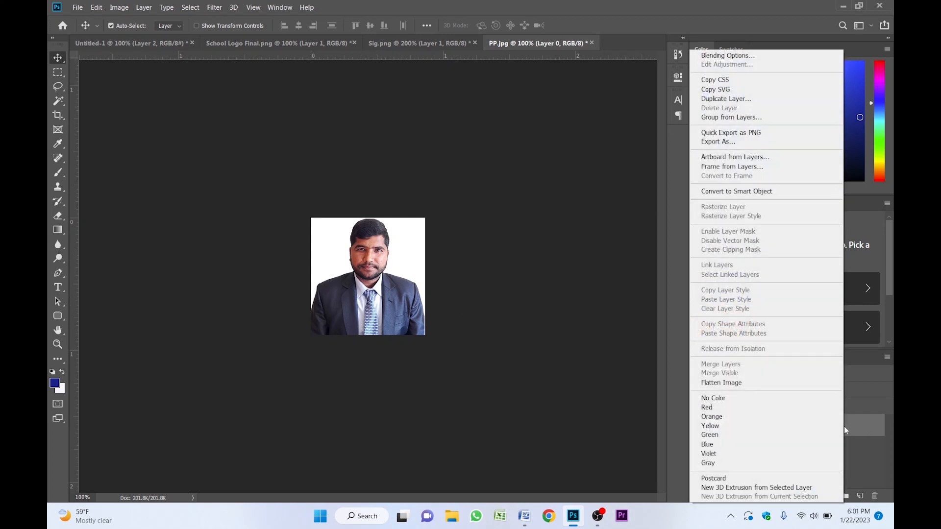
{"action": "left_click", "coordinate": [741, 190]}
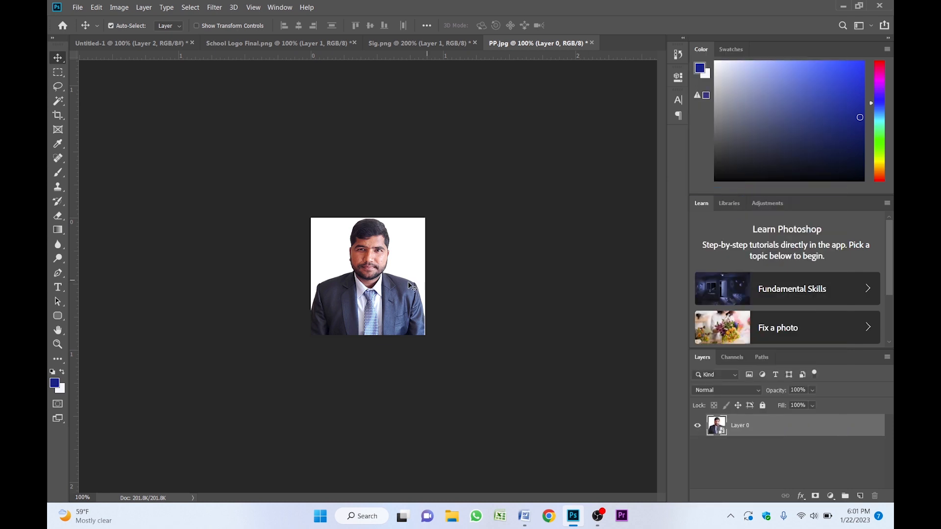
- Drag the portrait photo into the ID card document over the photo frame
{"action": "left_click_drag", "start_coordinate": [383, 289], "coordinate": [179, 105]}
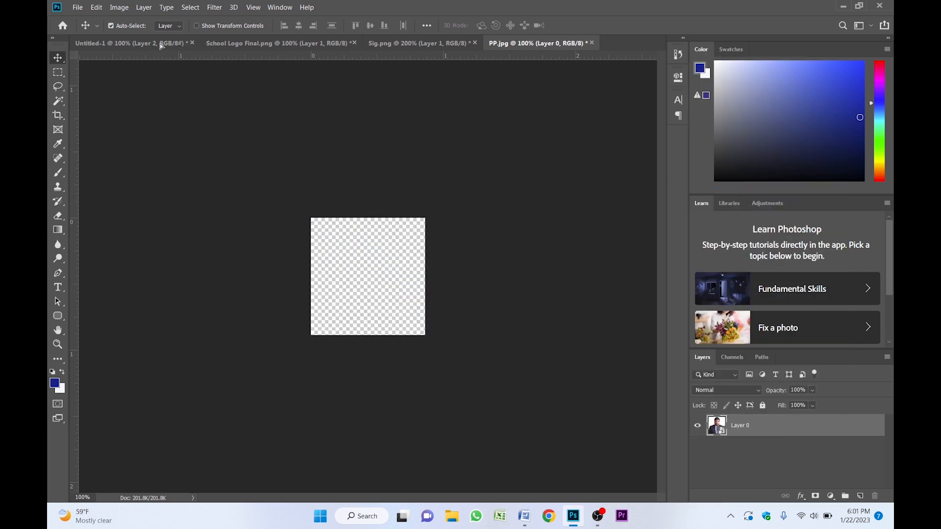
{"action": "left_click_drag", "start_coordinate": [161, 46], "coordinate": [432, 187]}
{"action": "key", "text": "z"}
{"action": "left_click", "coordinate": [433, 189]}
{"action": "key", "text": "v"}
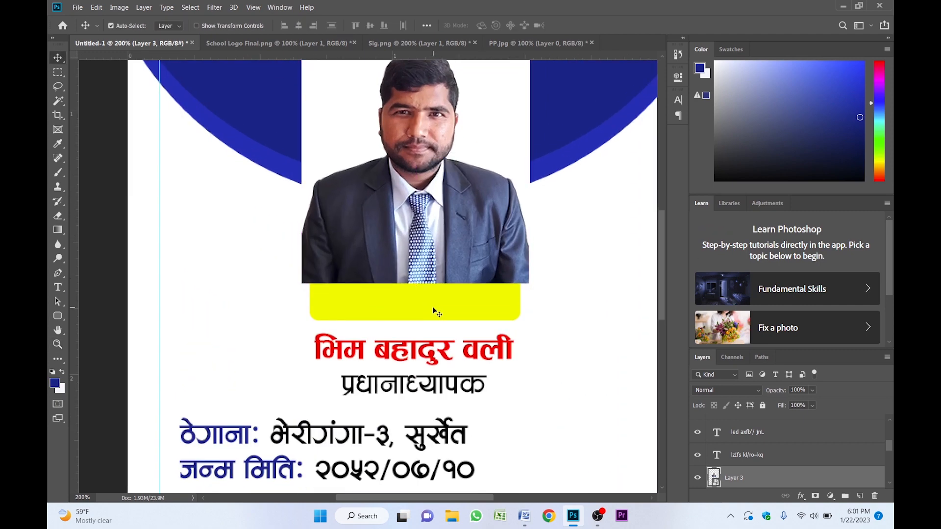
- Bring the yellow photo frame rectangle to the top of the stack and move the photo layer above it
{"action": "left_click", "coordinate": [434, 312]}
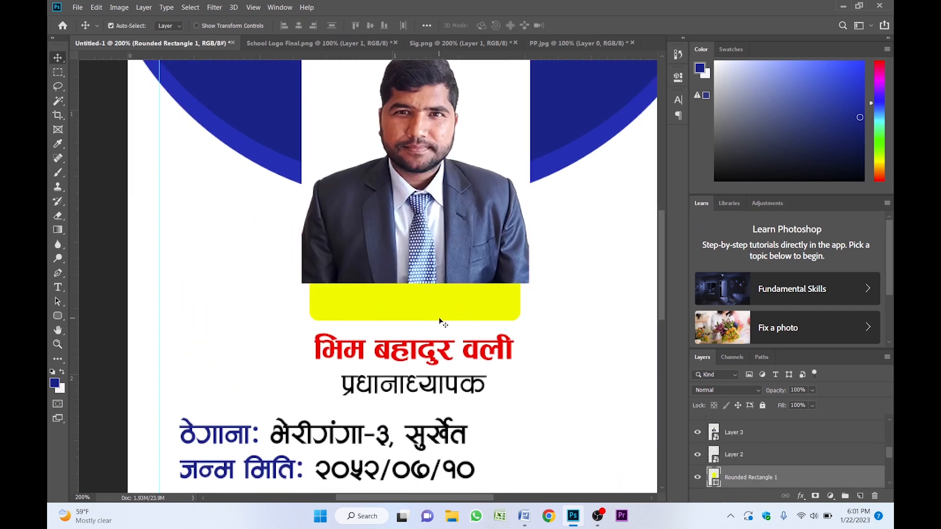
{"action": "key", "text": "ctrl+shift+bracketright"}
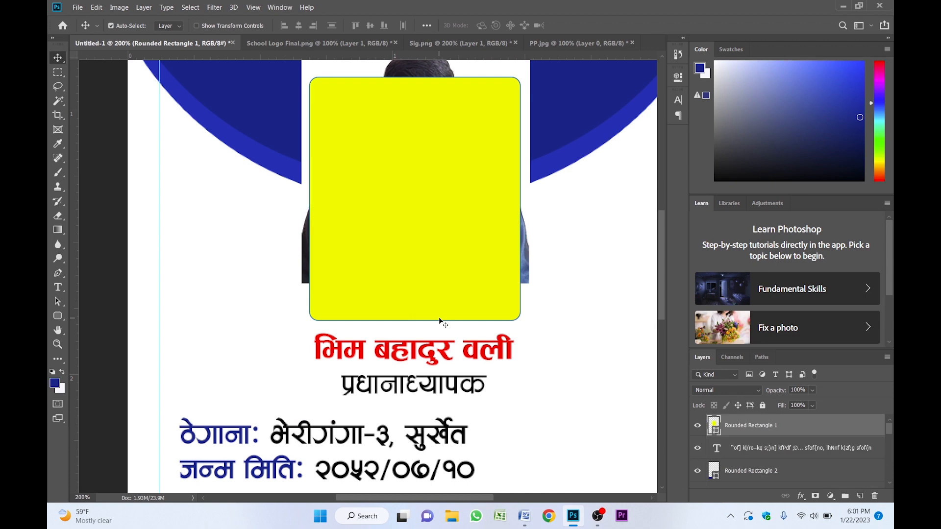
{"action": "left_click_drag", "start_coordinate": [455, 256], "coordinate": [457, 297]}
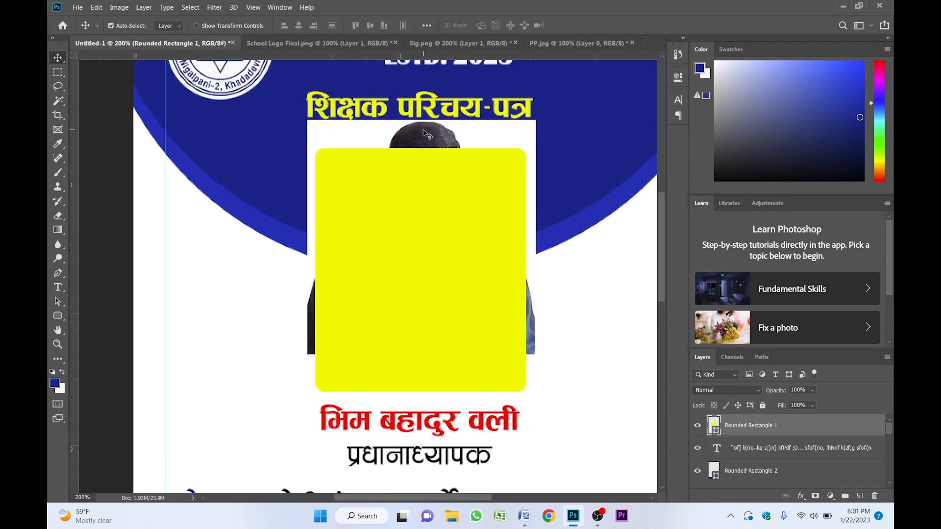
{"action": "left_click", "coordinate": [426, 134]}
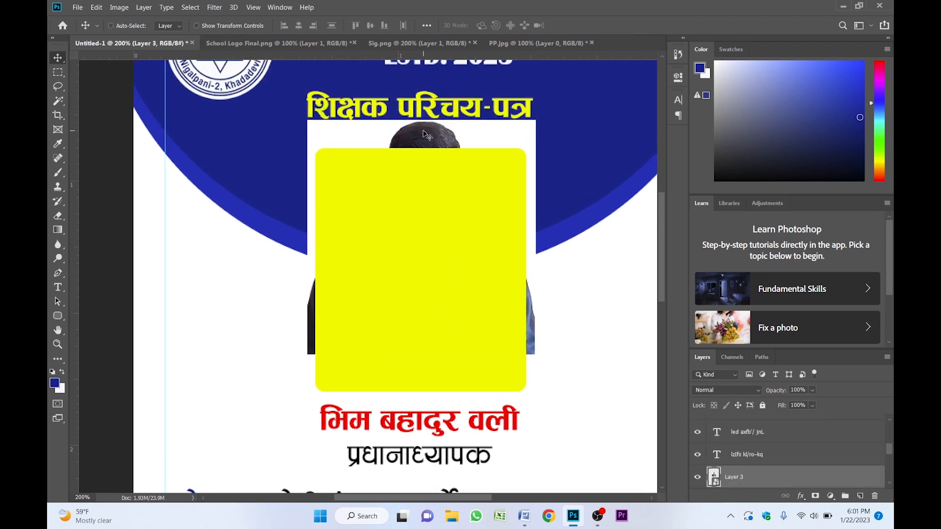
{"action": "key", "text": "ctrl+bracketright"}
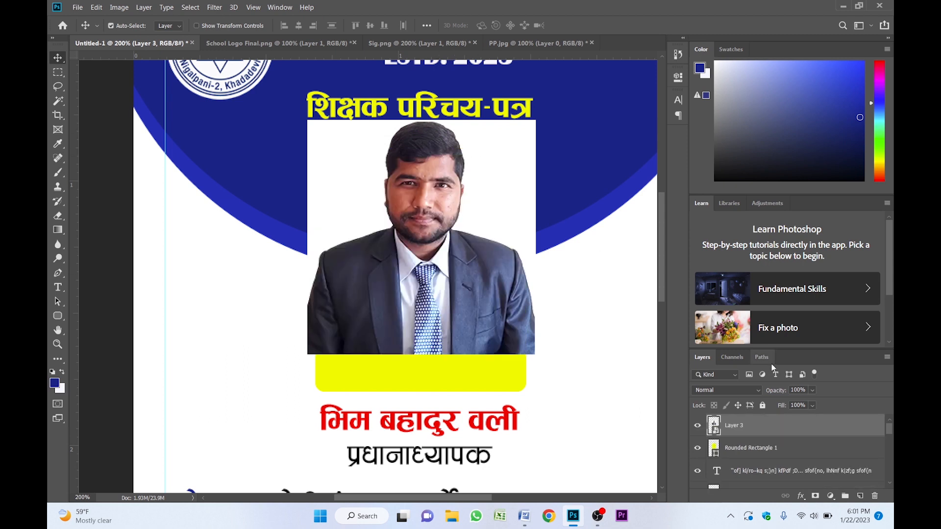
- Clip the photo layer to the rounded photo frame rectangle as a clipping mask
{"action": "left_click", "coordinate": [758, 449]}
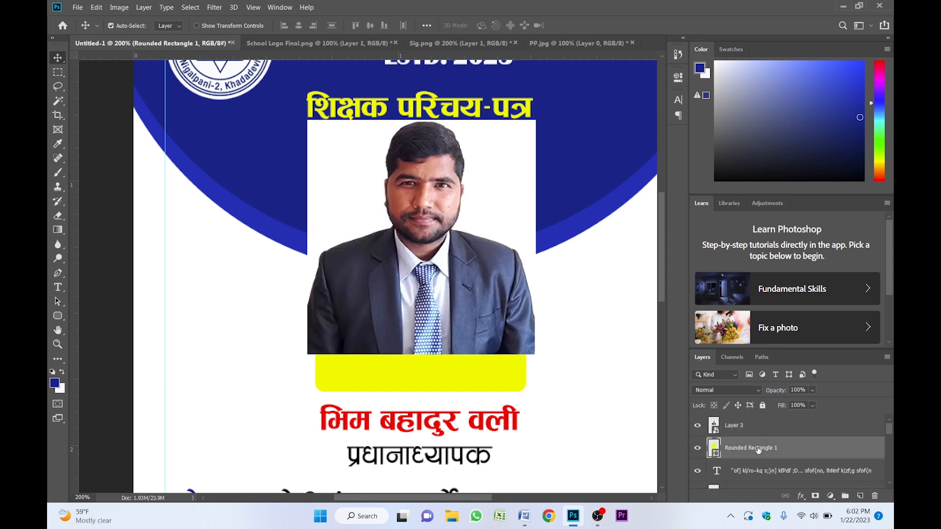
{"action": "left_click", "coordinate": [740, 430]}
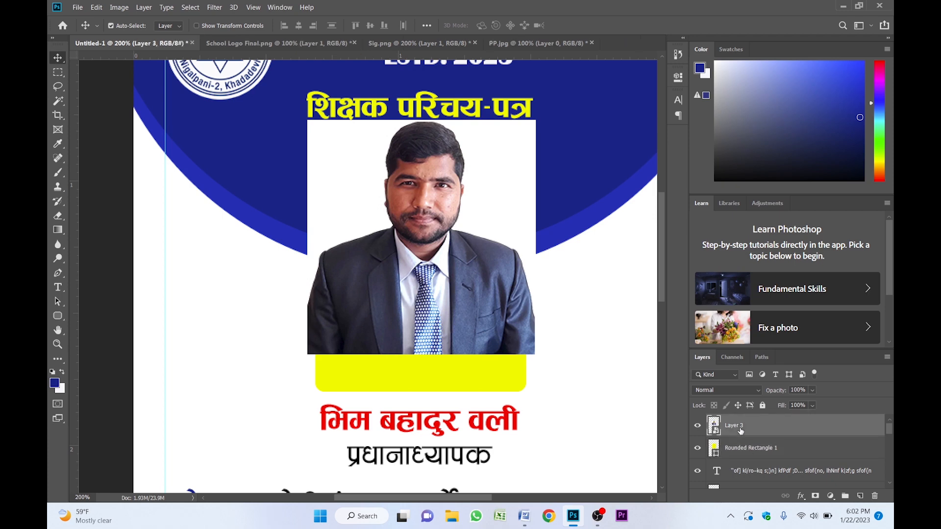
{"action": "right_click", "coordinate": [768, 428]}
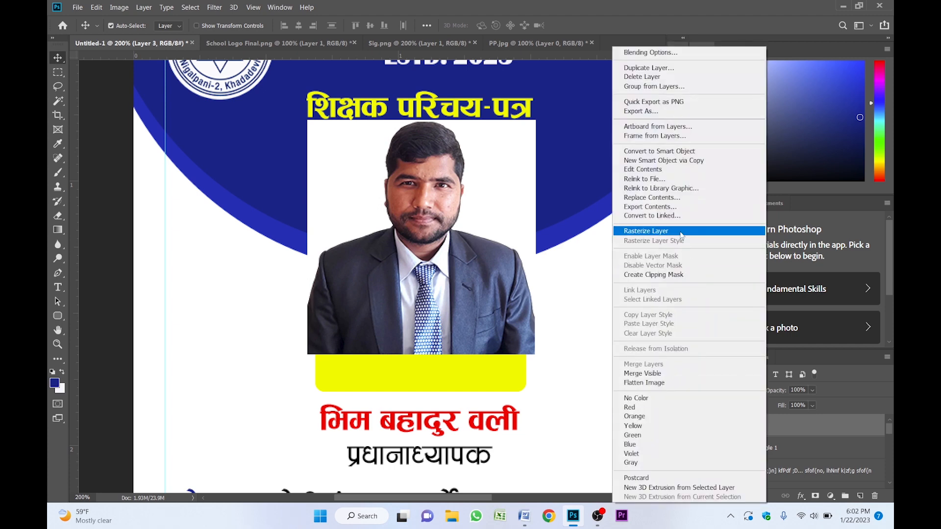
{"action": "left_click", "coordinate": [653, 275]}
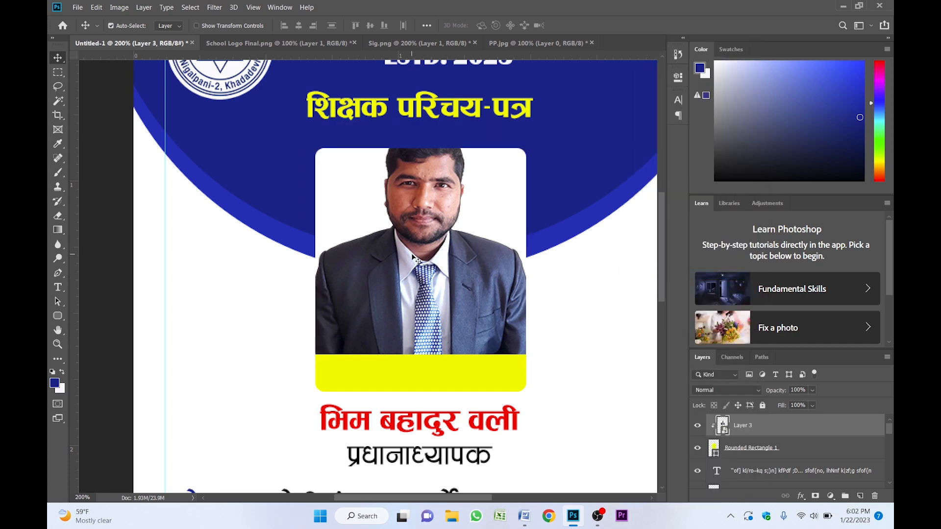
- Move the photo down within the frame and enlarge it slightly with Free Transform
{"action": "left_click_drag", "start_coordinate": [424, 232], "coordinate": [425, 253]}
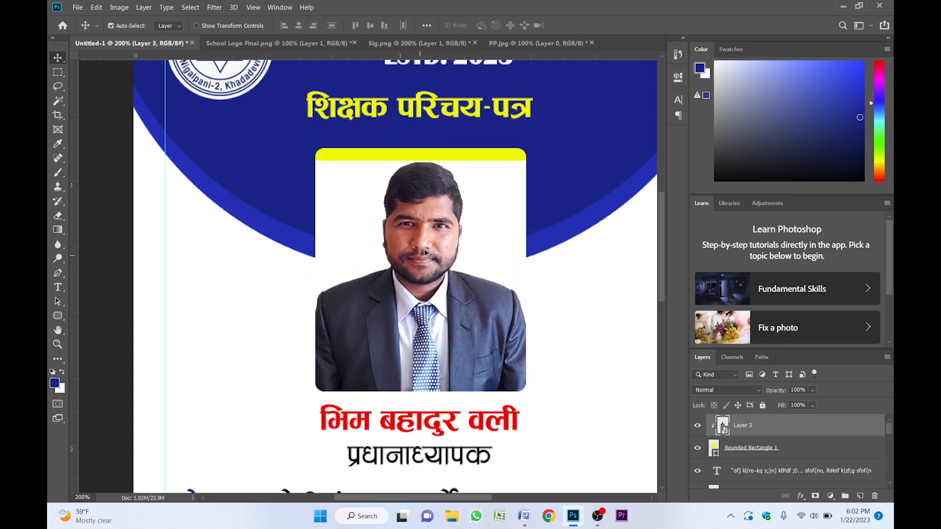
{"action": "key", "text": "ctrl+t"}
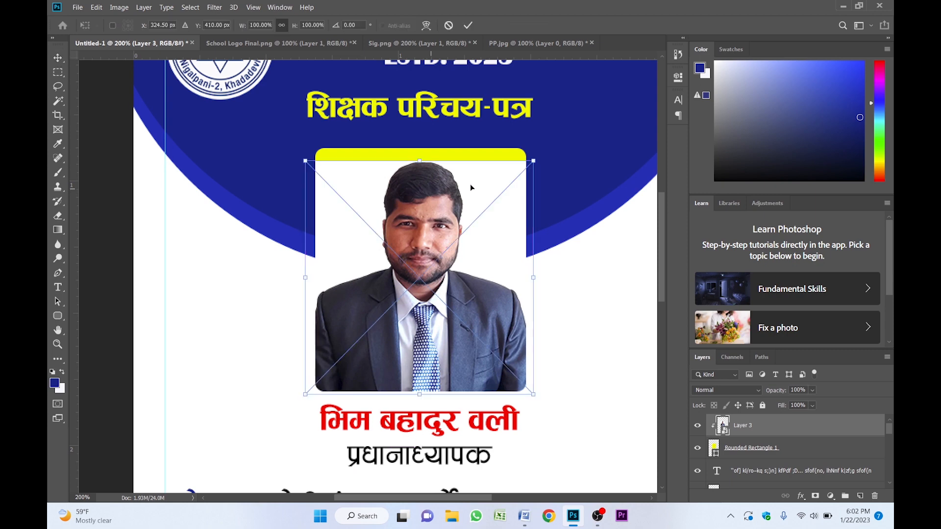
{"action": "left_click_drag", "start_coordinate": [536, 162], "coordinate": [554, 148]}
{"action": "key", "text": "Return"}
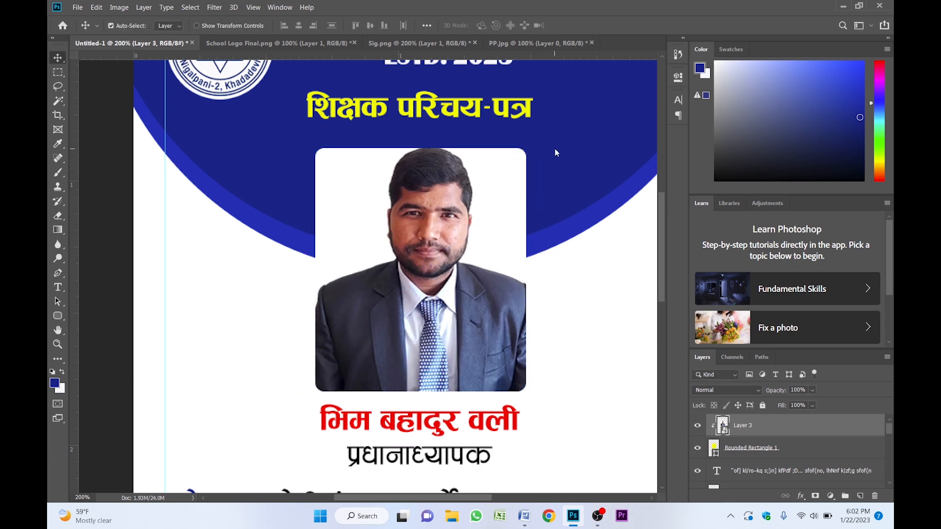
- Nudge the photo two pixels down and three pixels left
{"action": "key", "text": "Down"}
{"action": "key", "text": "Down"}
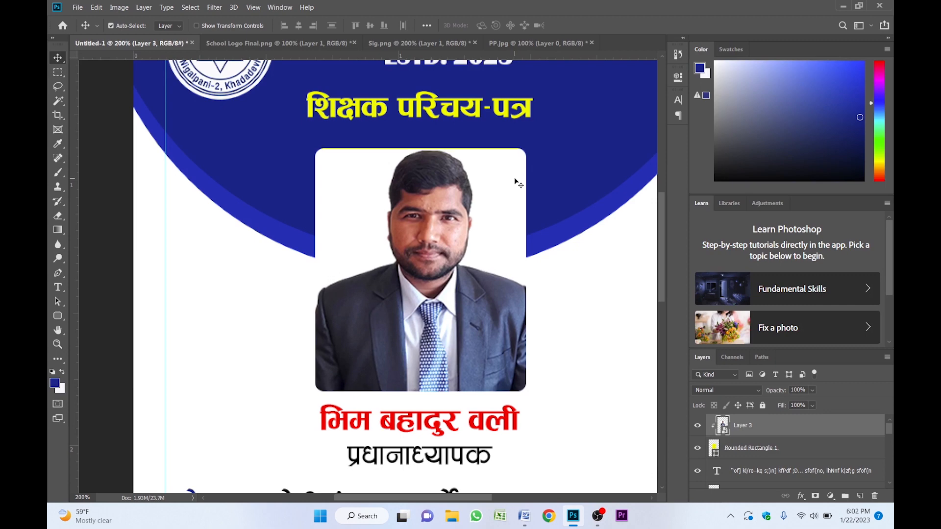
{"action": "key", "text": "Left"}
{"action": "key", "text": "Left"}
{"action": "key", "text": "Left"}
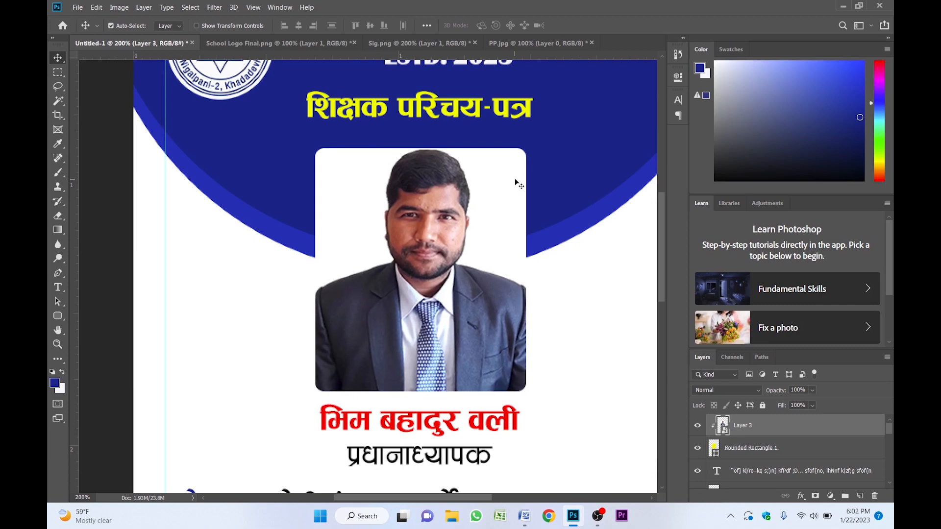
- Give the rounded photo frame rectangle a 3 px dark blue stroke
{"action": "left_click", "coordinate": [749, 451]}
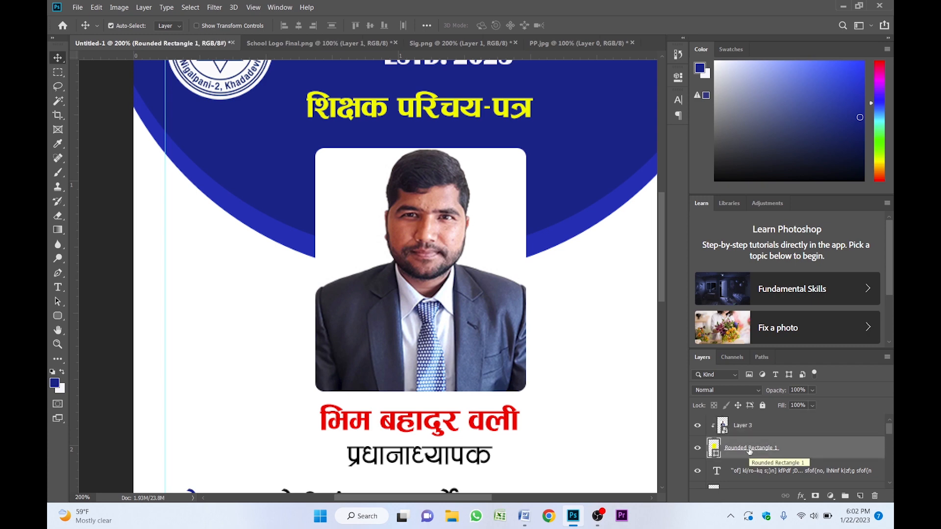
{"action": "key", "text": "a"}
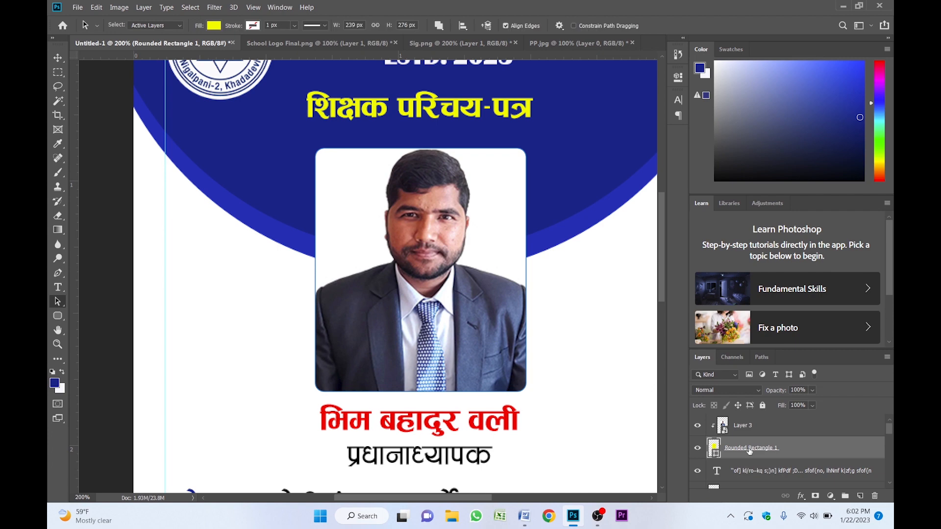
{"action": "right_click", "coordinate": [58, 301]}
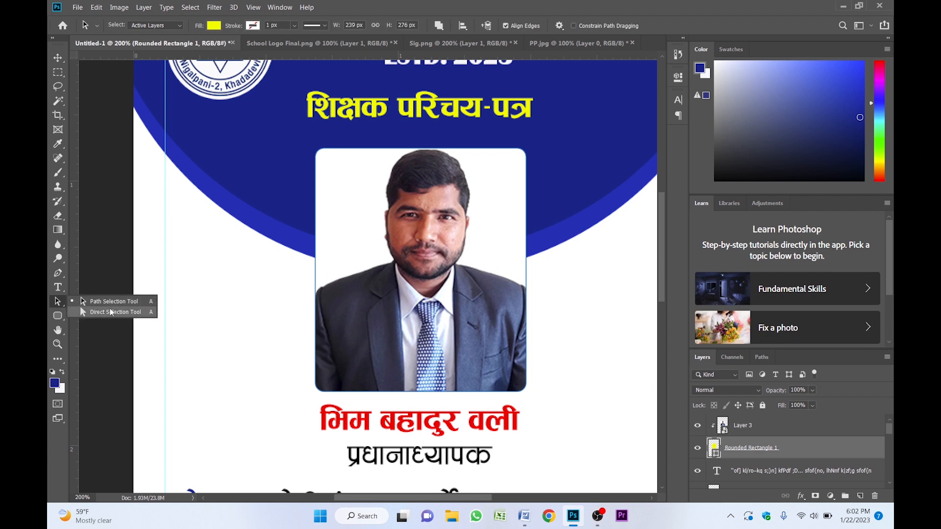
{"action": "left_click", "coordinate": [109, 312]}
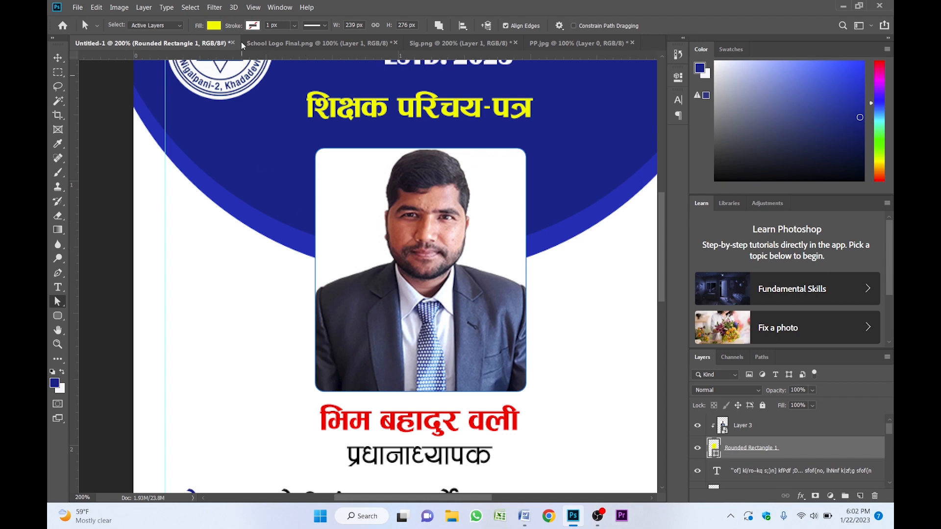
{"action": "left_click", "coordinate": [256, 26]}
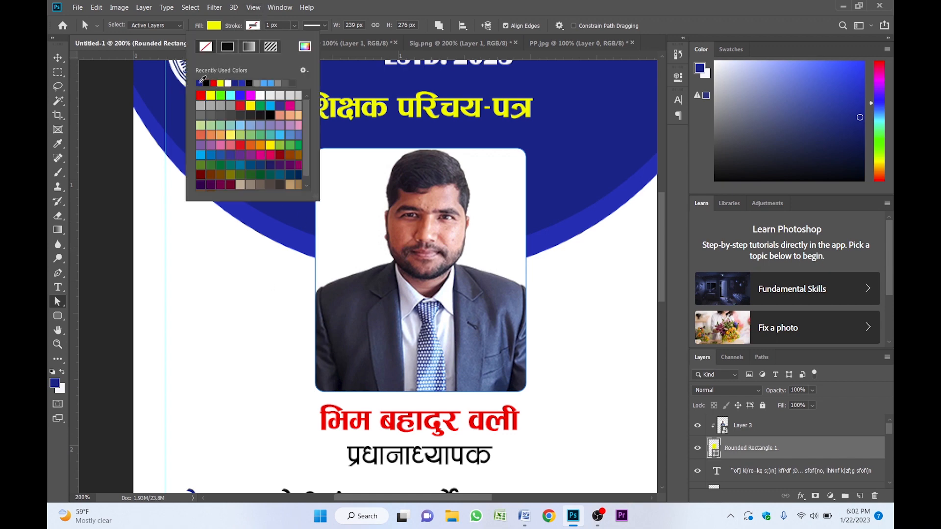
{"action": "left_click", "coordinate": [200, 83]}
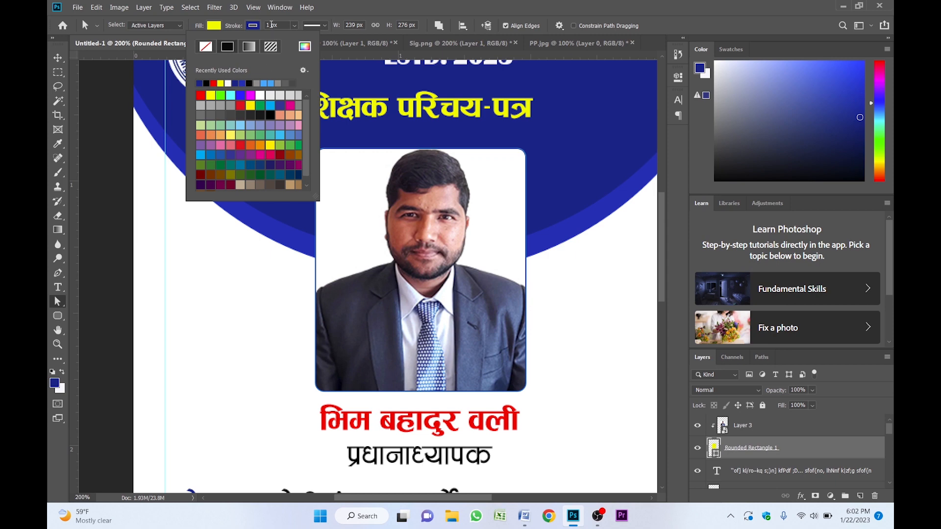
{"action": "left_click", "coordinate": [269, 24]}
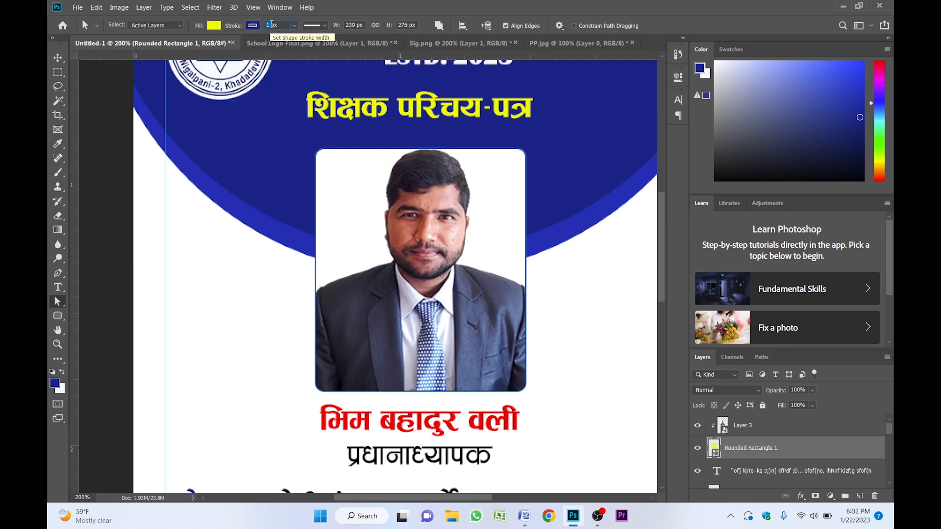
{"action": "type", "text": "3"}
{"action": "key", "text": "Return"}
- Move the photo 30 pixels down inside the rounded frame
{"action": "scroll", "coordinate": [519, 278], "scroll_direction": "down", "scroll_amount": 1}
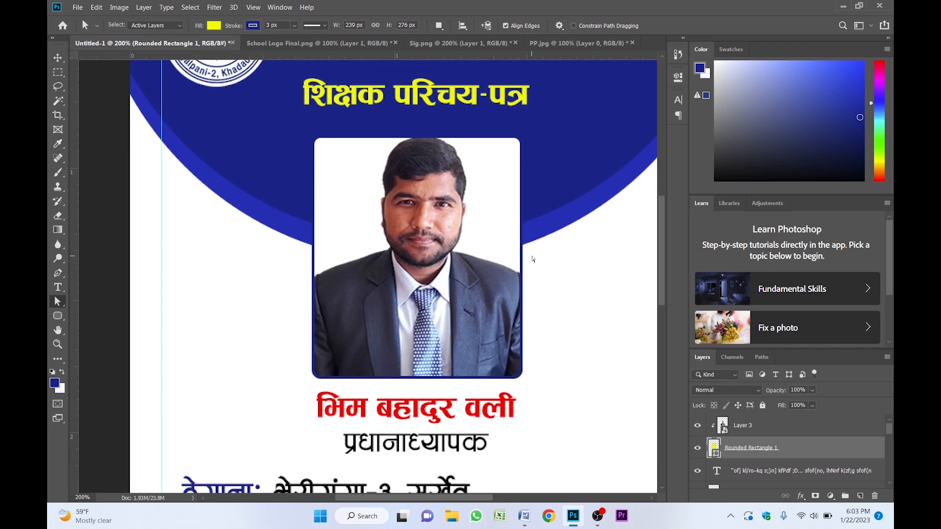
{"action": "key", "text": "z"}
{"action": "left_click", "coordinate": [421, 277], "text": "alt"}
{"action": "left_click", "coordinate": [421, 277], "text": "alt"}
{"action": "left_click_drag", "start_coordinate": [420, 277], "coordinate": [476, 236]}
{"action": "key", "text": "a"}
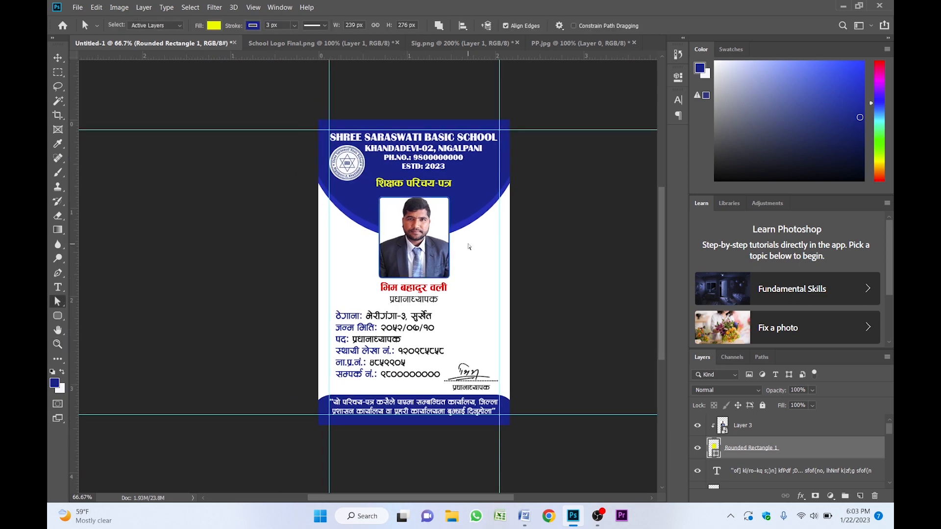
{"action": "key", "text": "v"}
{"action": "left_click", "coordinate": [470, 248]}
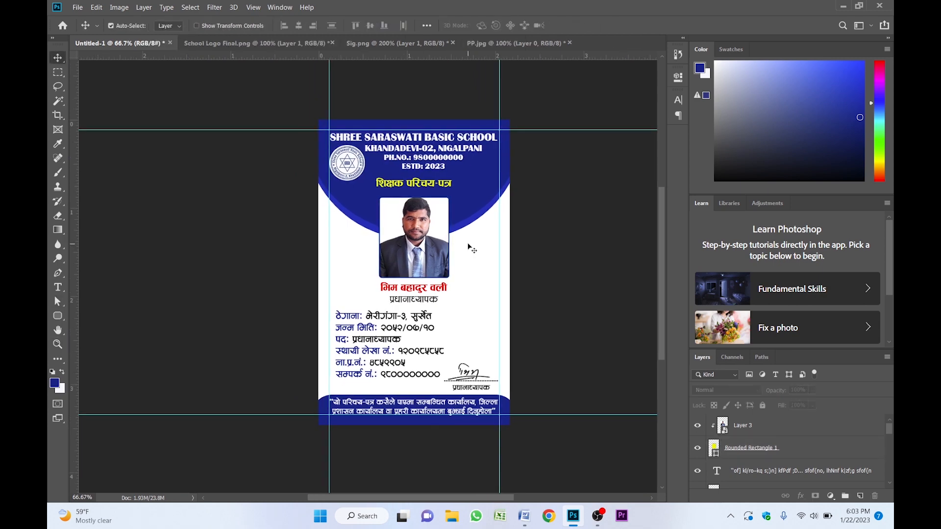
{"action": "key", "text": "ctrl+space"}
{"action": "left_click", "coordinate": [436, 215]}
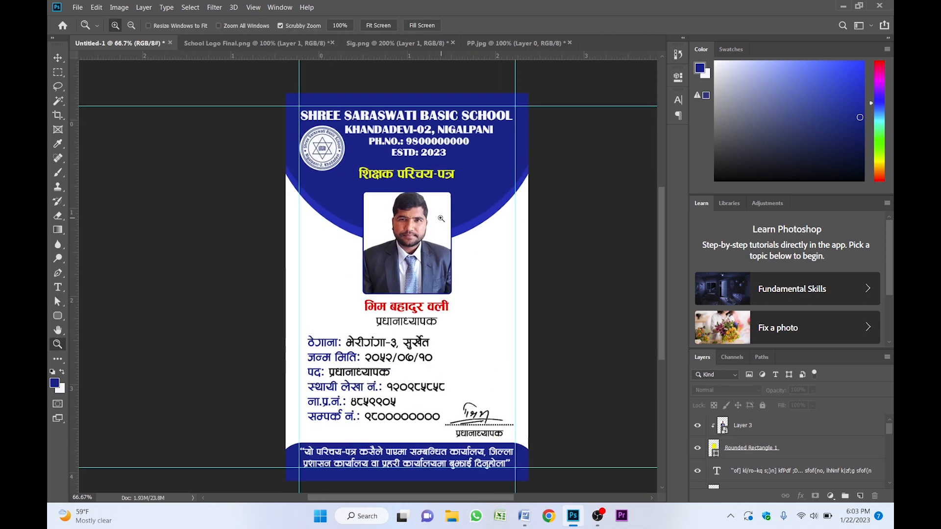
{"action": "left_click_drag", "start_coordinate": [484, 262], "coordinate": [508, 288]}
{"action": "key", "text": "ctrl+space"}
{"action": "left_click", "coordinate": [445, 247]}
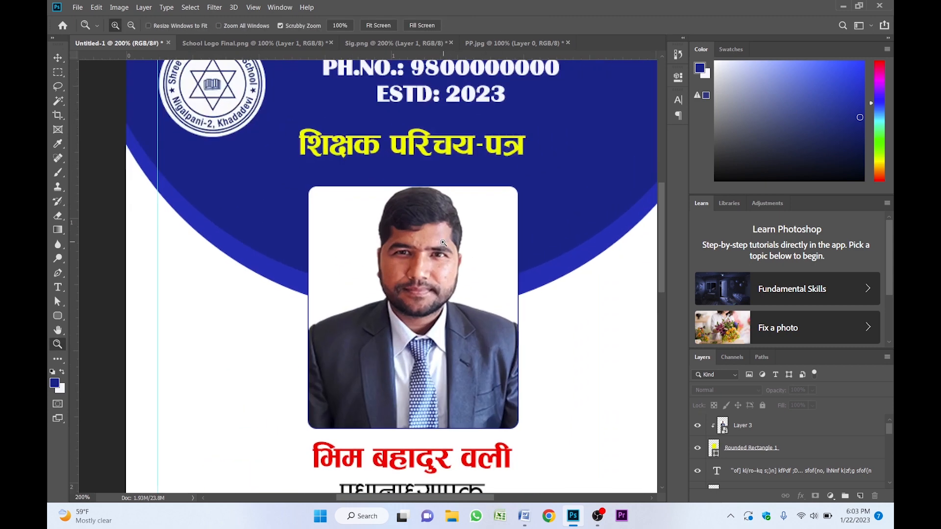
{"action": "left_click", "coordinate": [418, 231]}
{"action": "key", "text": "shift+Down"}
{"action": "key", "text": "shift+Down"}
{"action": "key", "text": "shift+Down"}
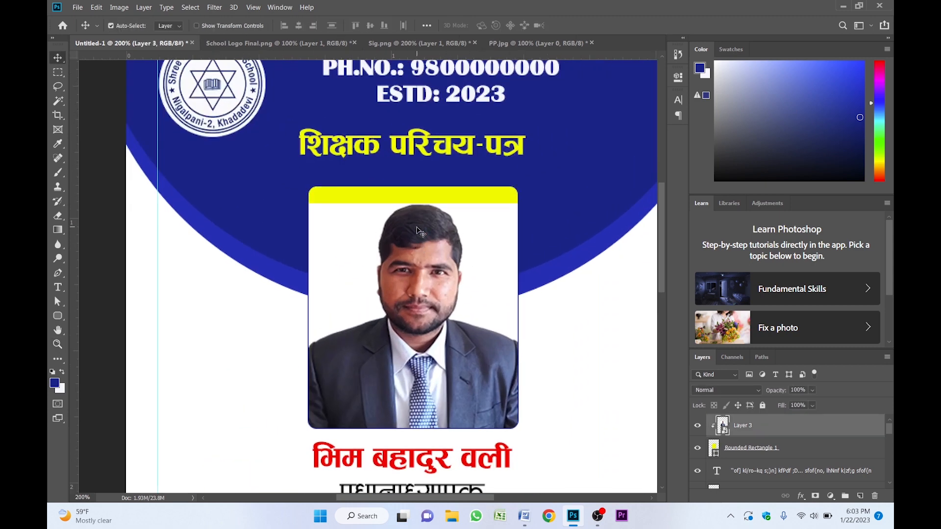
- Sample white from the canvas and fill the photo frame rectangle with white
{"action": "key", "text": "i"}
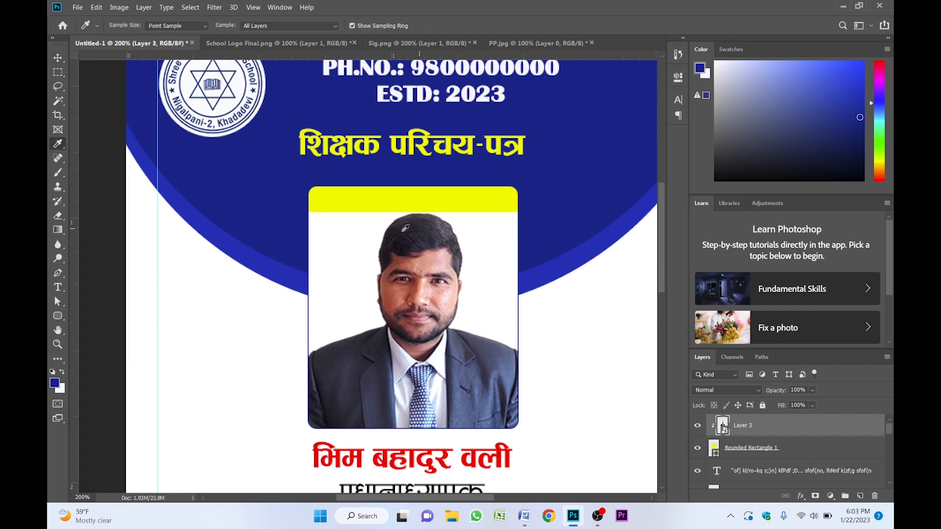
{"action": "left_click", "coordinate": [338, 229]}
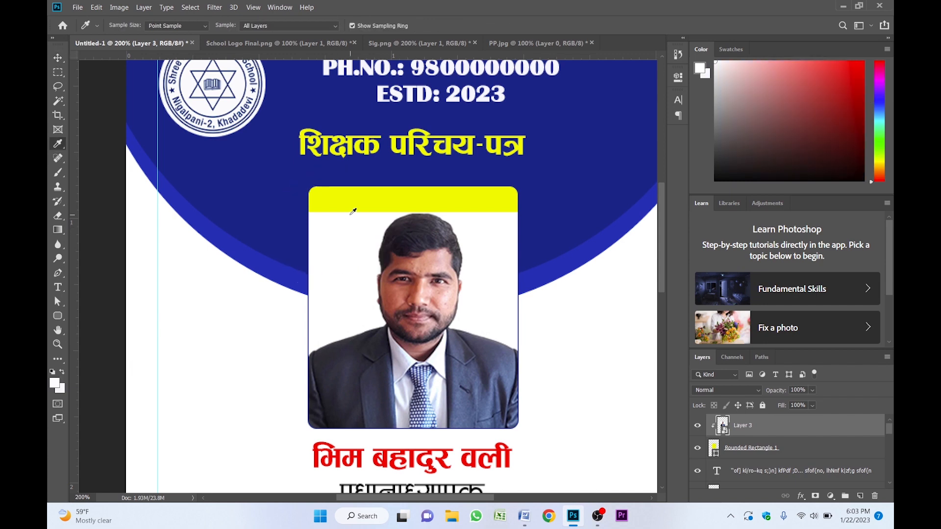
{"action": "key", "text": "v"}
{"action": "left_click", "coordinate": [367, 201]}
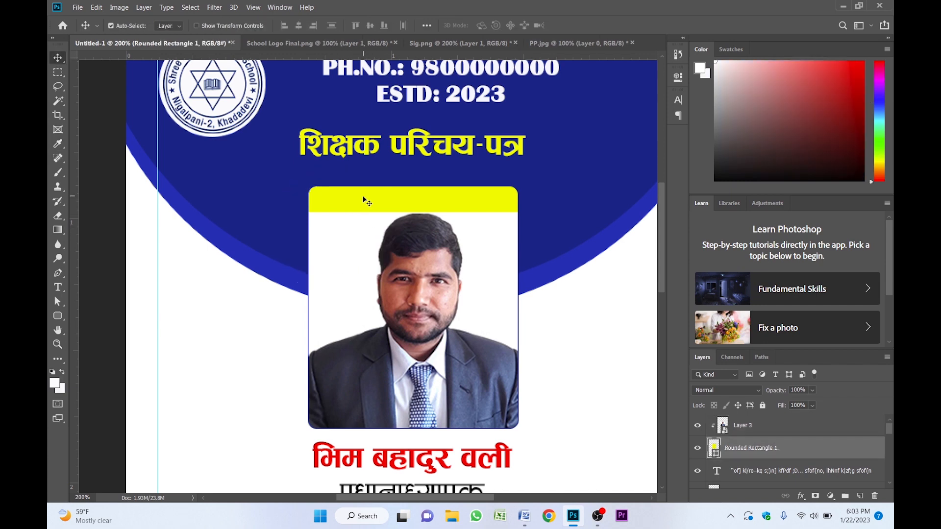
{"action": "key", "text": "ctrl"}
{"action": "key", "text": "ctrl+BackSpace"}
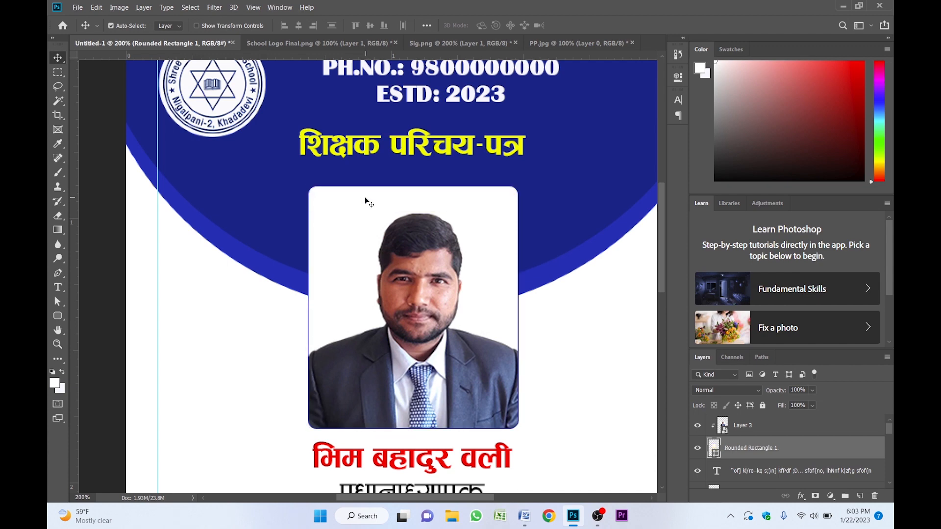
- Nudge the photo three pixels up within the frame
{"action": "left_click", "coordinate": [422, 244]}
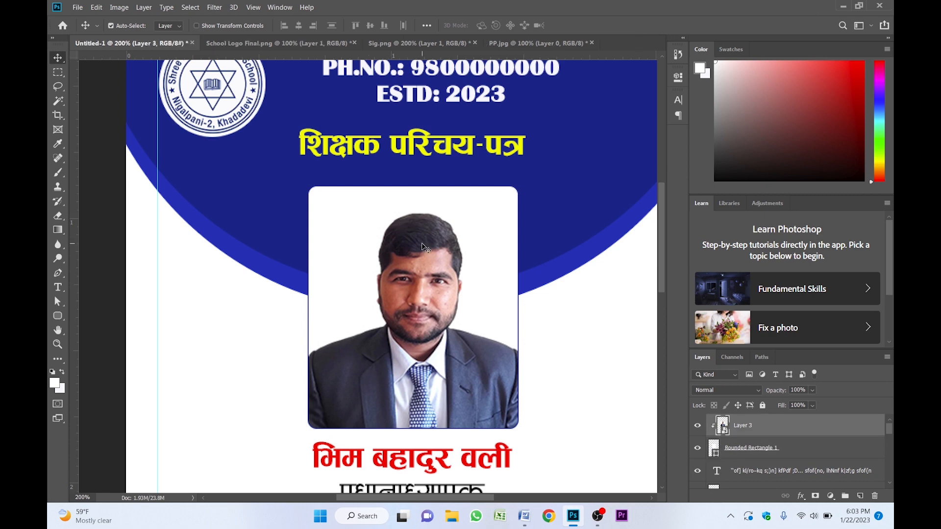
{"action": "key", "text": "Up"}
{"action": "key", "text": "Up"}
{"action": "key", "text": "Up"}
{"action": "key", "text": "Up"}
{"action": "key", "text": "Up"}
{"action": "key", "text": "Up"}
{"action": "key", "text": "Up"}
{"action": "key", "text": "Up"}
{"action": "key", "text": "Up"}
{"action": "key", "text": "Up"}
{"action": "key", "text": "Up"}
{"action": "key", "text": "Up"}
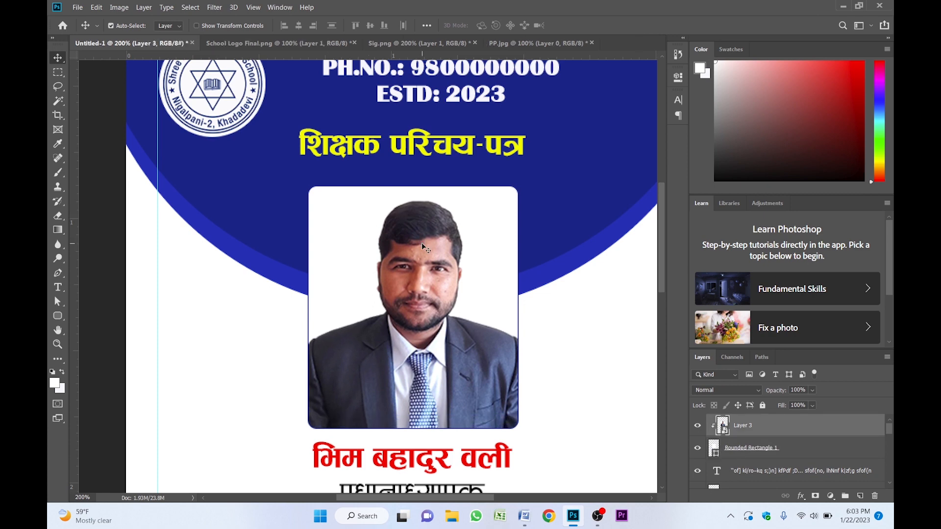
- Open the Bk background image file
{"action": "key", "text": "z"}
{"action": "left_click", "coordinate": [424, 248], "text": "alt"}
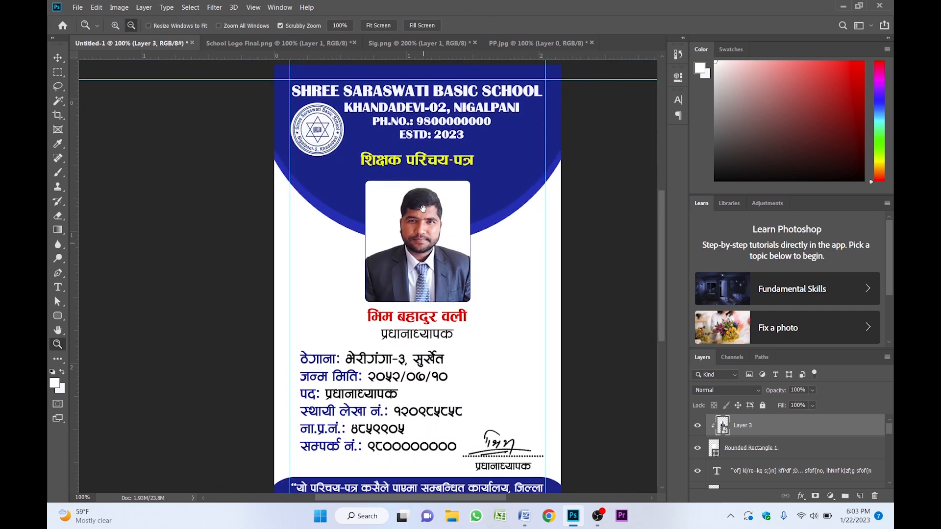
{"action": "left_click_drag", "start_coordinate": [420, 224], "coordinate": [366, 226]}
{"action": "key", "text": "v"}
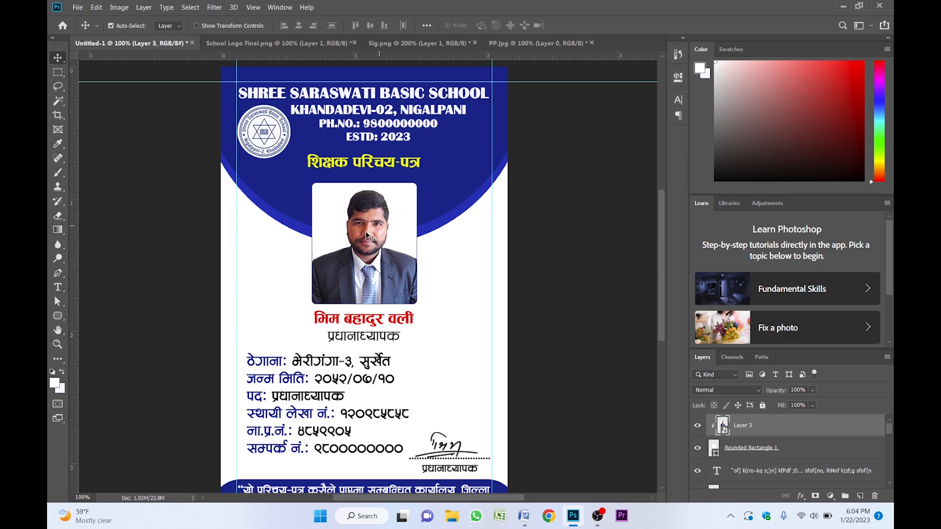
{"action": "left_click_drag", "start_coordinate": [367, 235], "coordinate": [372, 223]}
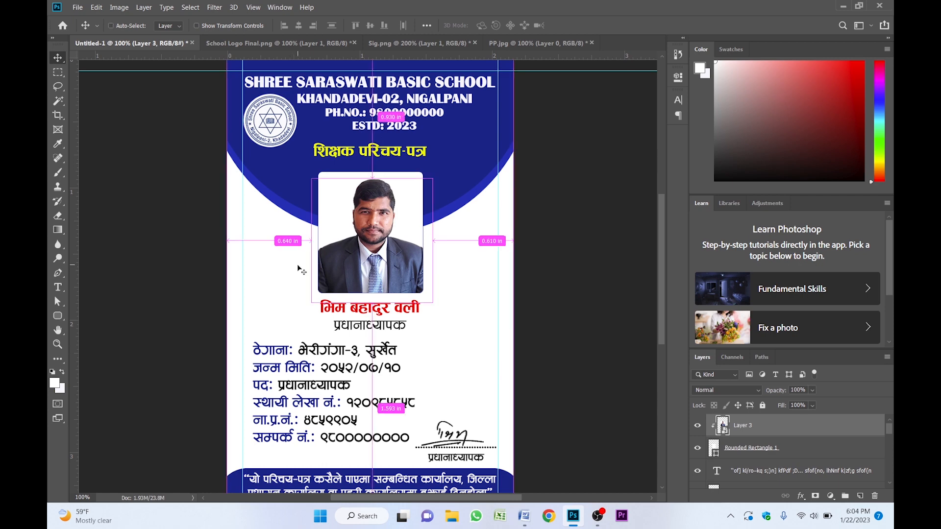
{"action": "key", "text": "ctrl+o"}
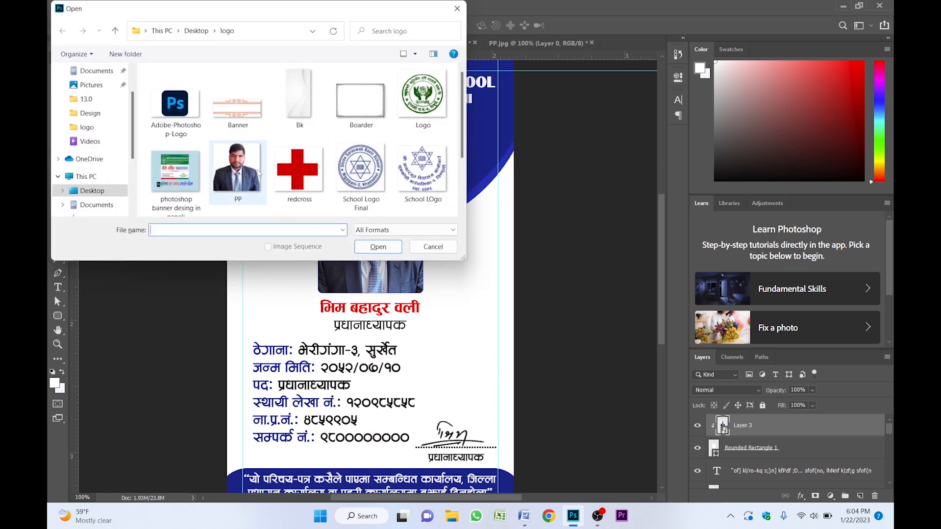
{"action": "left_click", "coordinate": [301, 94]}
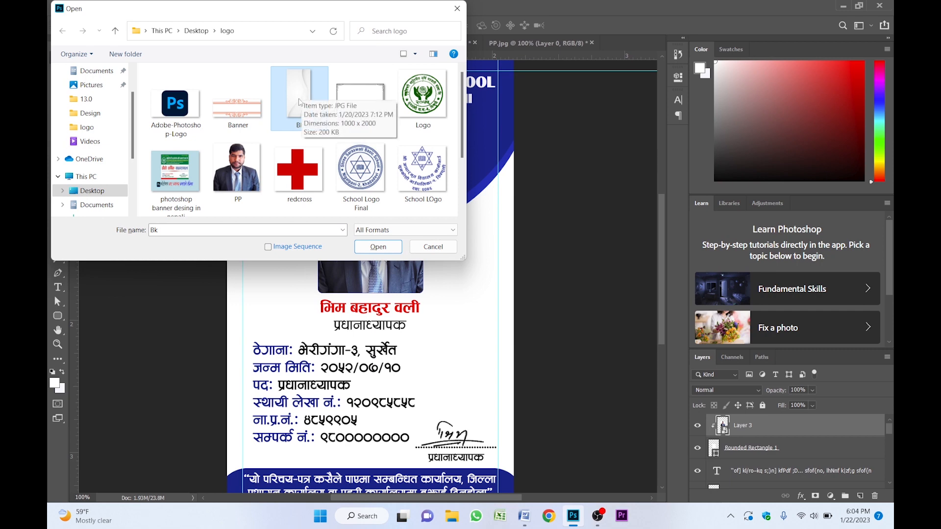
{"action": "left_click", "coordinate": [379, 247]}
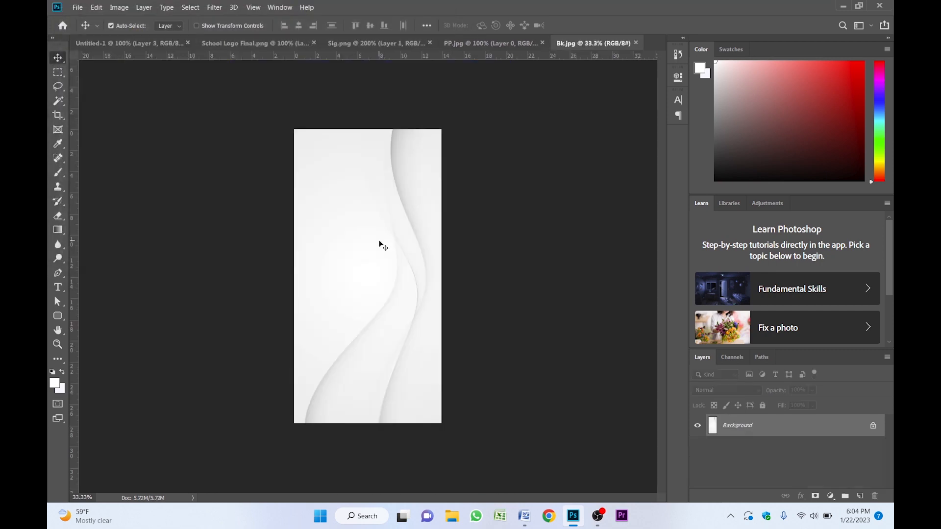
- Unlock the Bk image's background layer and convert it to a smart object
{"action": "left_click", "coordinate": [873, 425]}
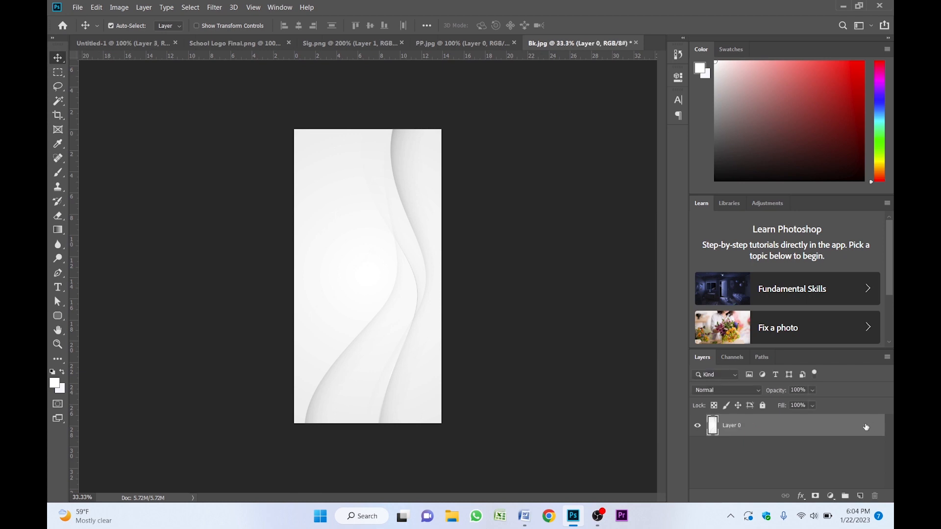
{"action": "right_click", "coordinate": [827, 427]}
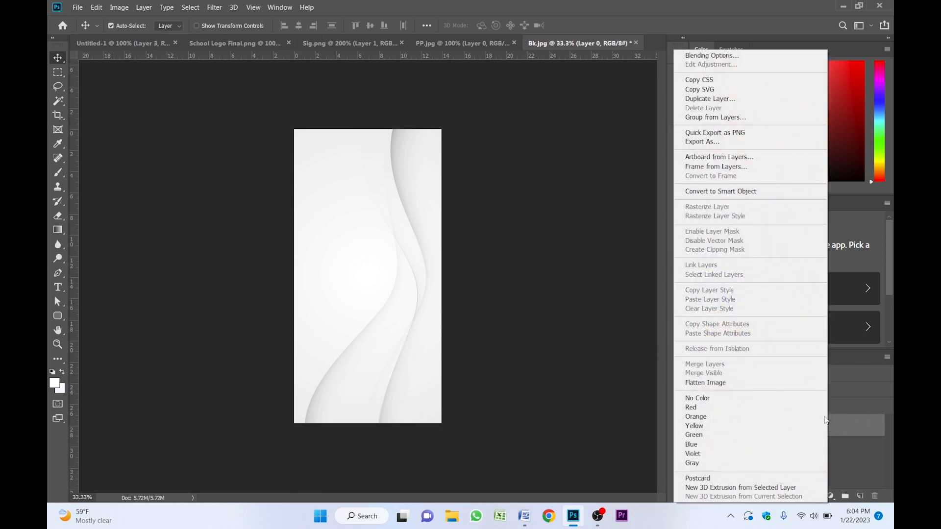
{"action": "left_click", "coordinate": [720, 191]}
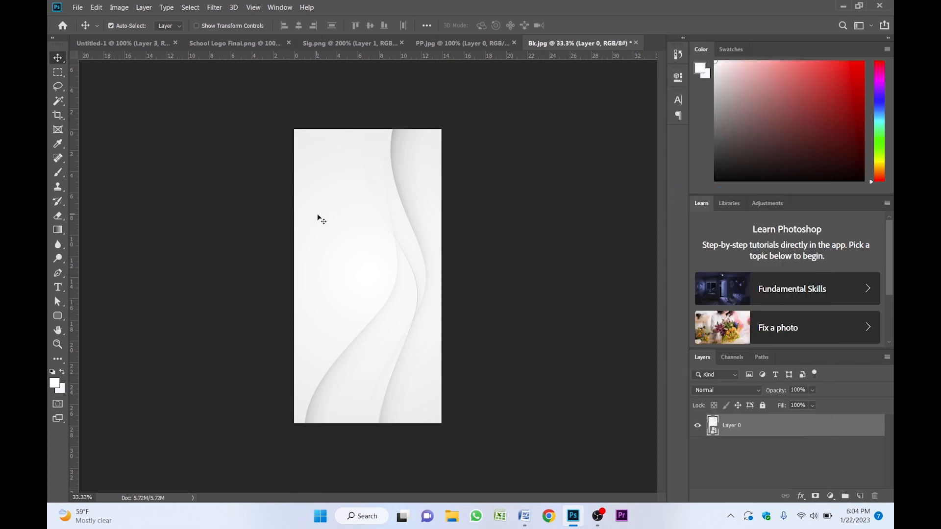
- Bring the Bk background into the ID card document and send it down the layer stack behind the card artwork
{"action": "left_click_drag", "start_coordinate": [374, 244], "coordinate": [353, 210]}
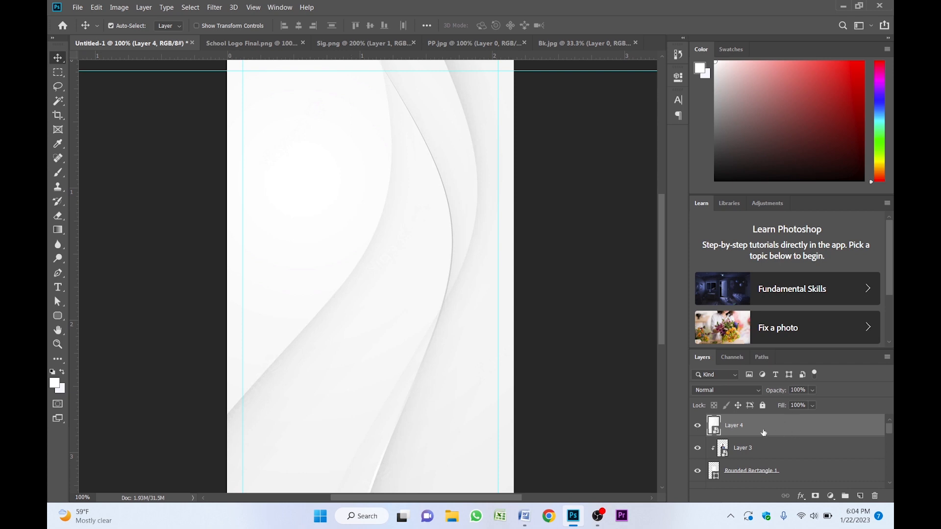
{"action": "left_click_drag", "start_coordinate": [763, 433], "coordinate": [768, 478]}
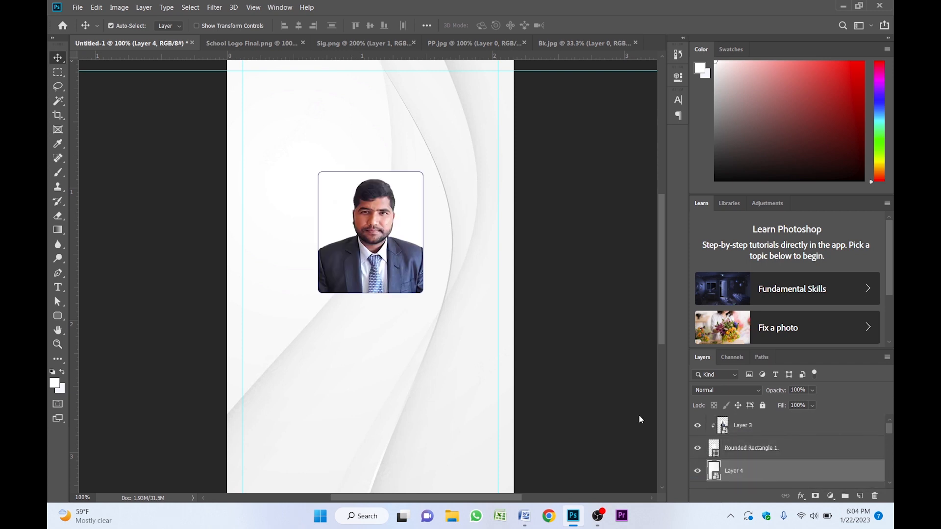
{"action": "key", "text": "ctrl"}
{"action": "key", "text": "ctrl+bracketleft"}
{"action": "key", "text": "ctrl+bracketleft"}
- Set the background texture layer's opacity to 70%
{"action": "key", "text": "z"}
{"action": "left_click", "coordinate": [461, 322], "text": "alt"}
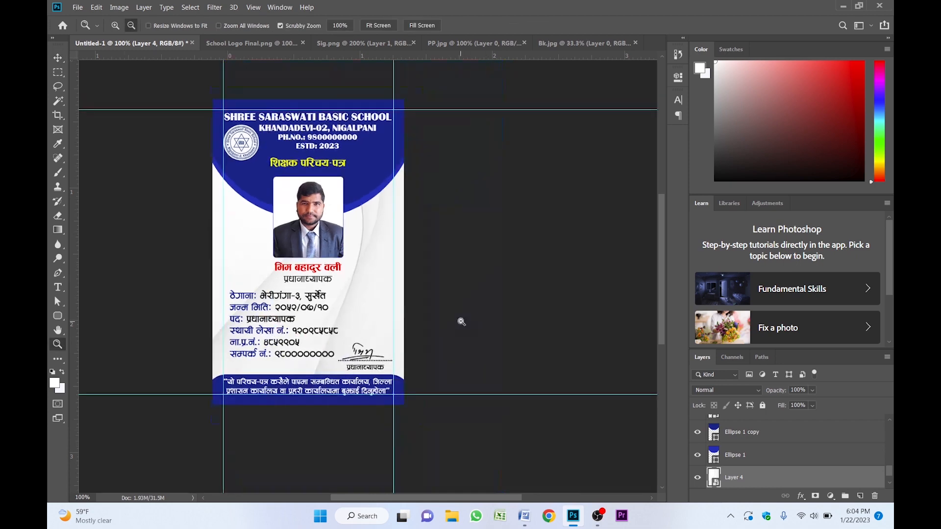
{"action": "left_click", "coordinate": [461, 322], "text": "alt"}
{"action": "key", "text": "v"}
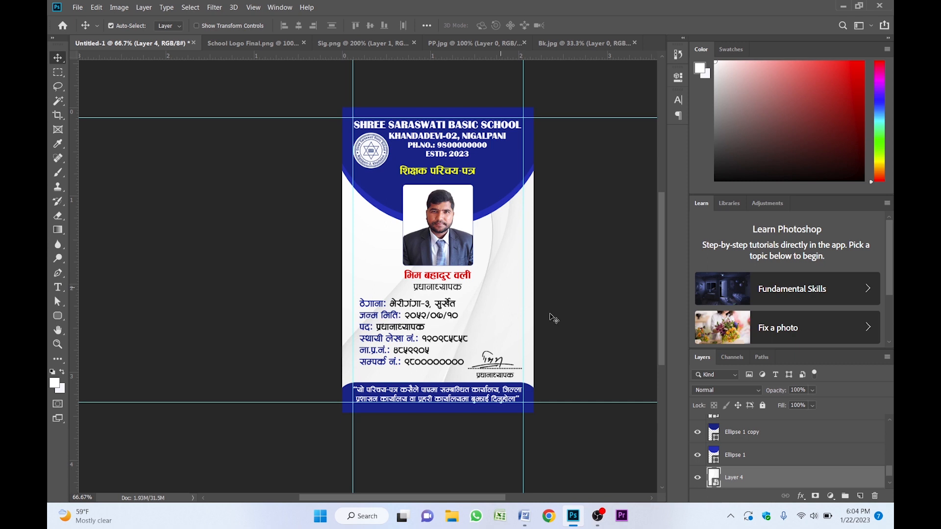
{"action": "left_click", "coordinate": [794, 390]}
{"action": "type", "text": "7"}
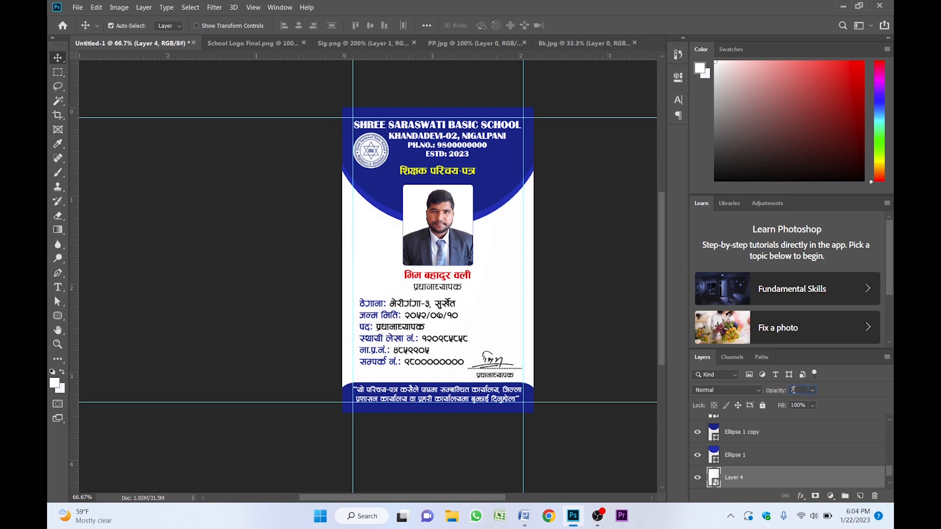
{"action": "type", "text": "0"}
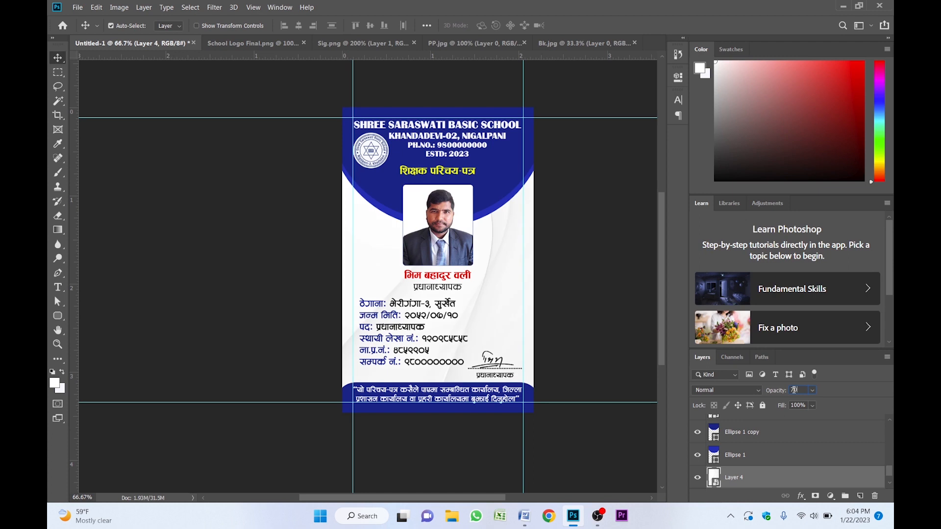